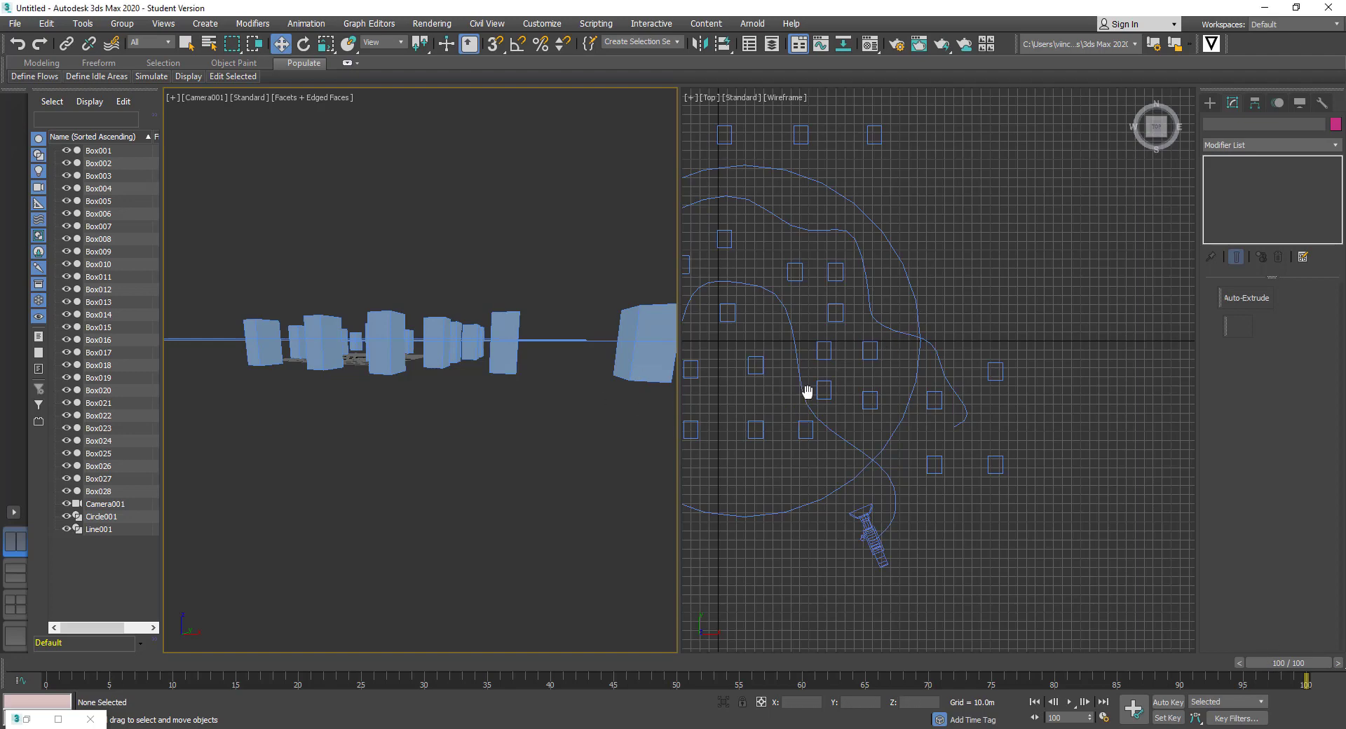
Frame the whole path in the Top view and play the camera fly-through
middle_click_drag(805, 394, 937, 425)
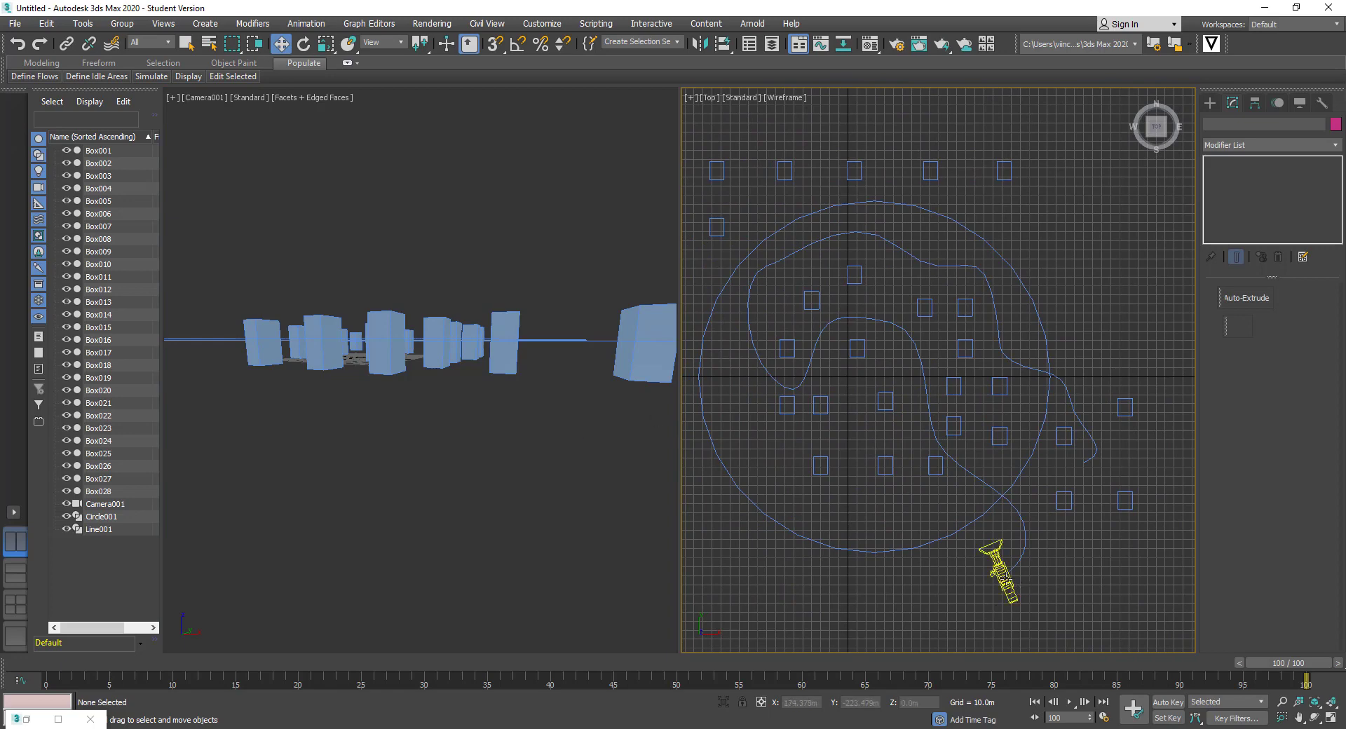
left_click(598, 404)
left_click(1071, 704)
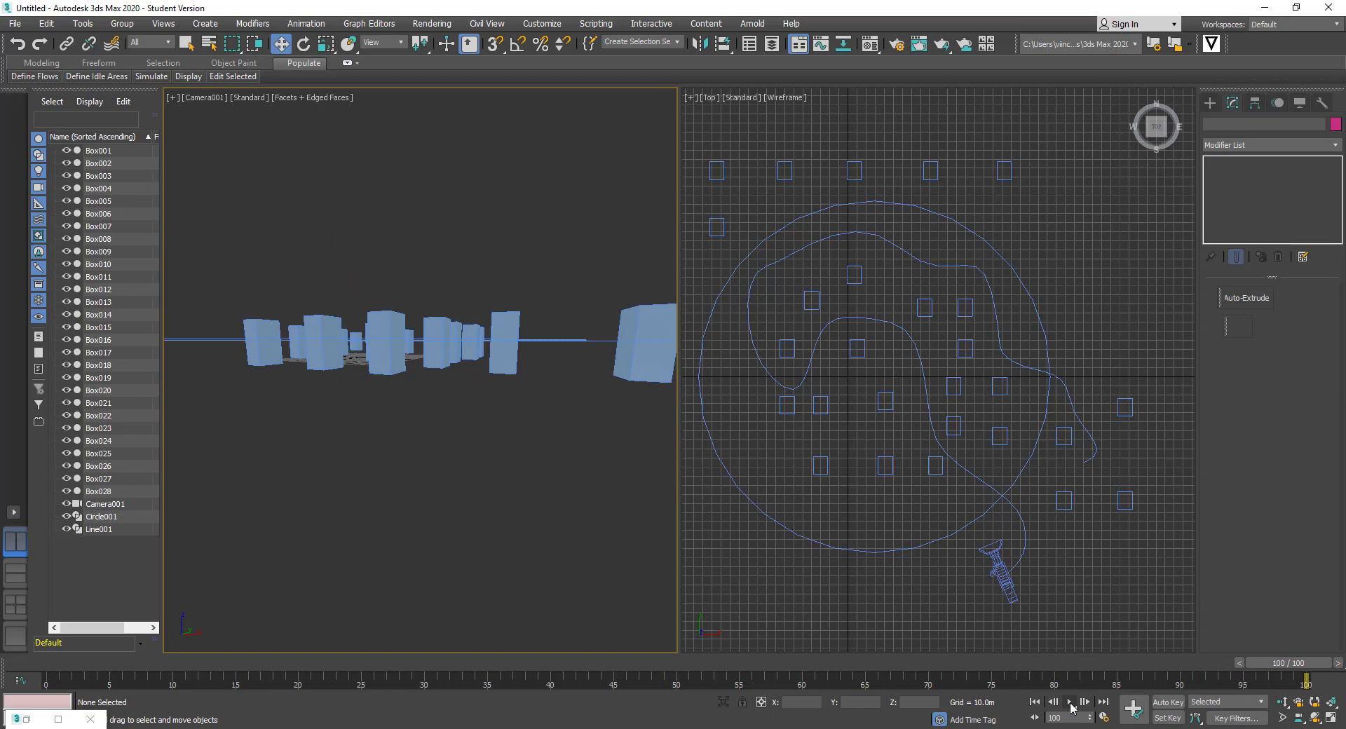
left_click(943, 588)
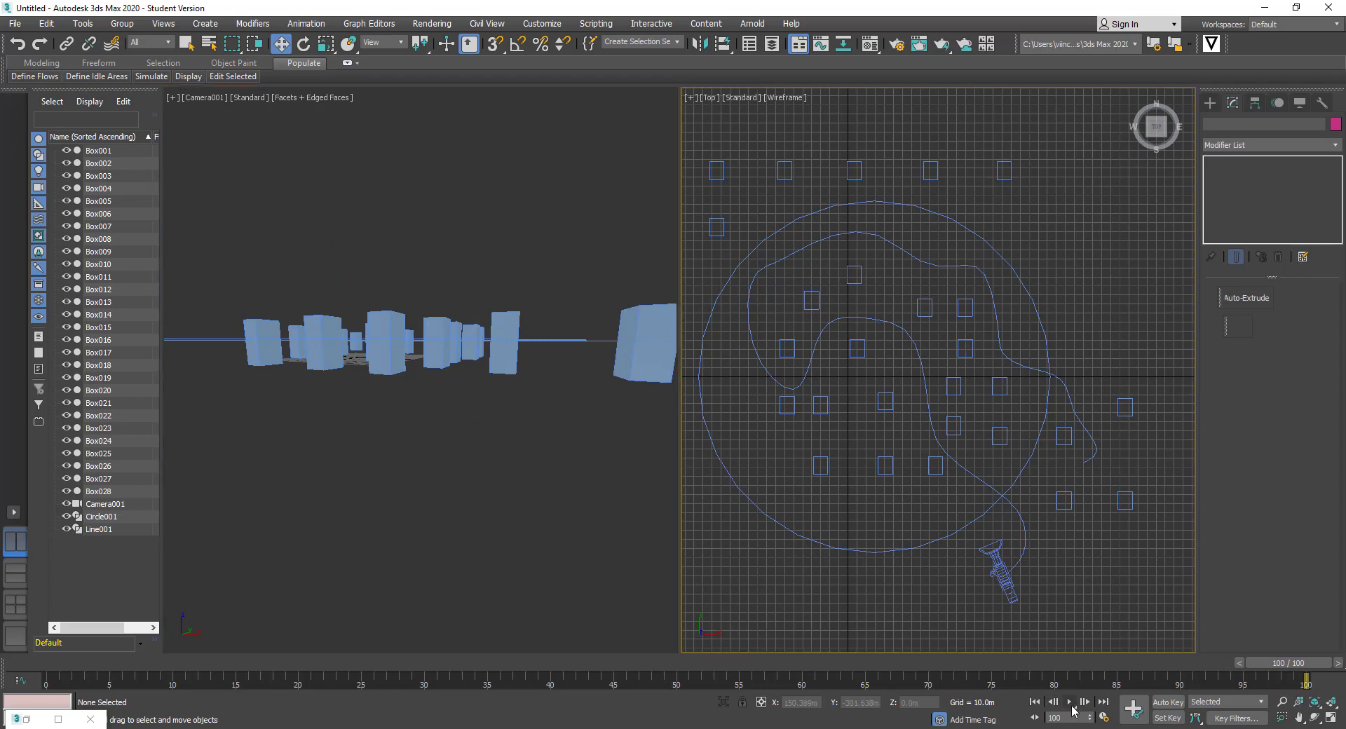
left_click(1069, 702)
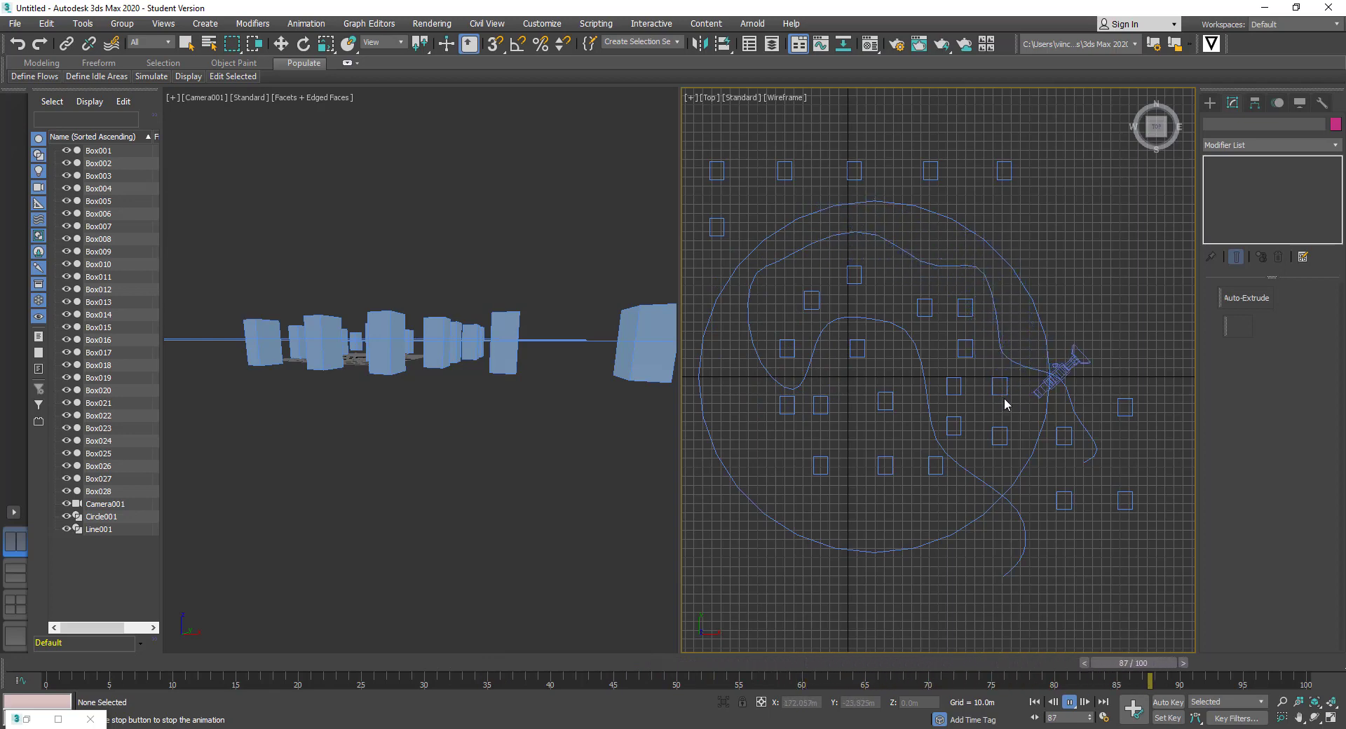
Replay the fly-through in the camera view, then return to Select and Move
key("w")
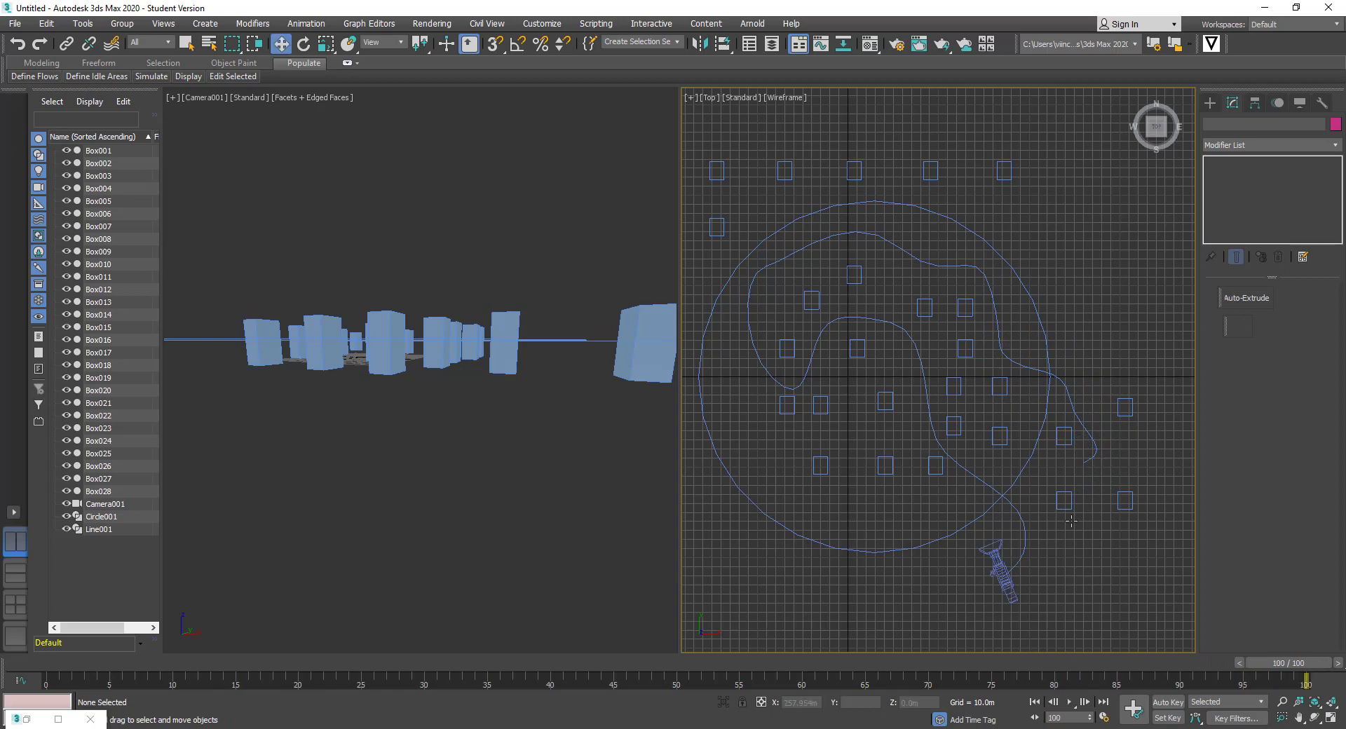
left_click(617, 524)
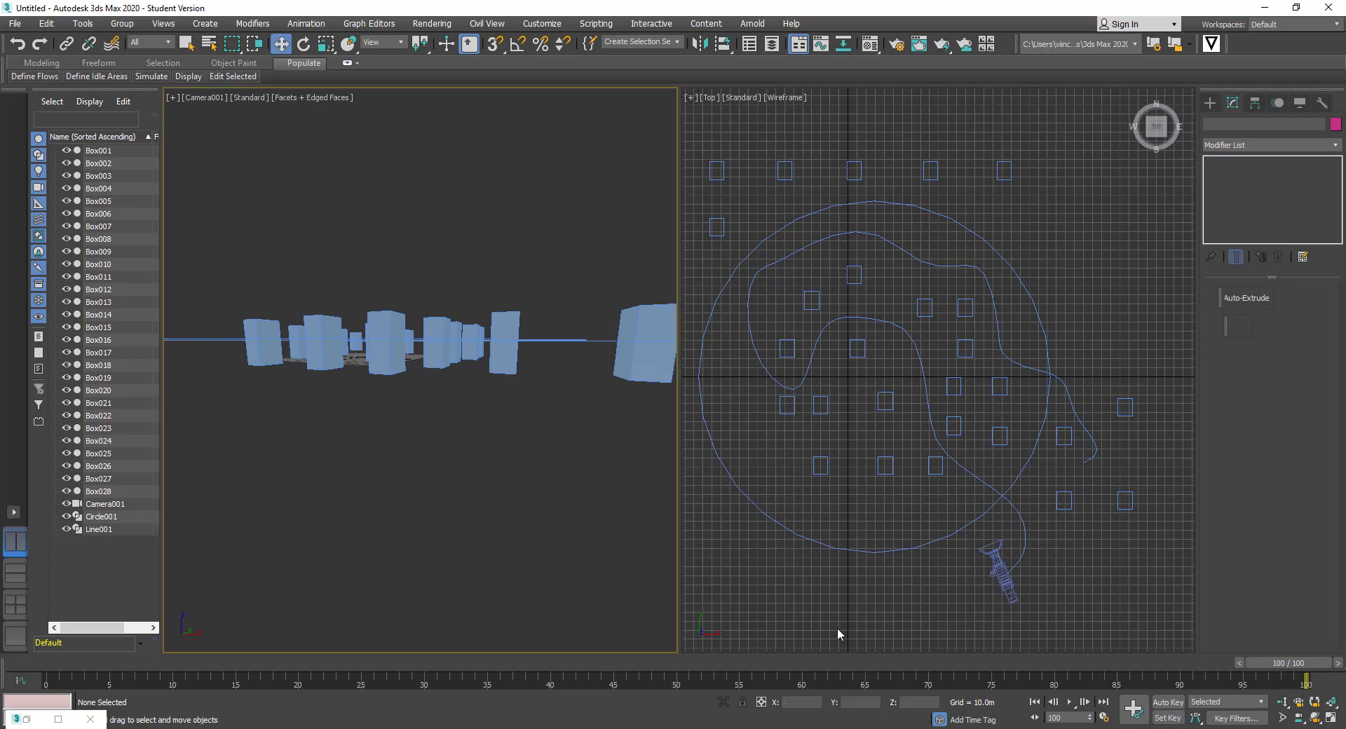
left_click(1070, 701)
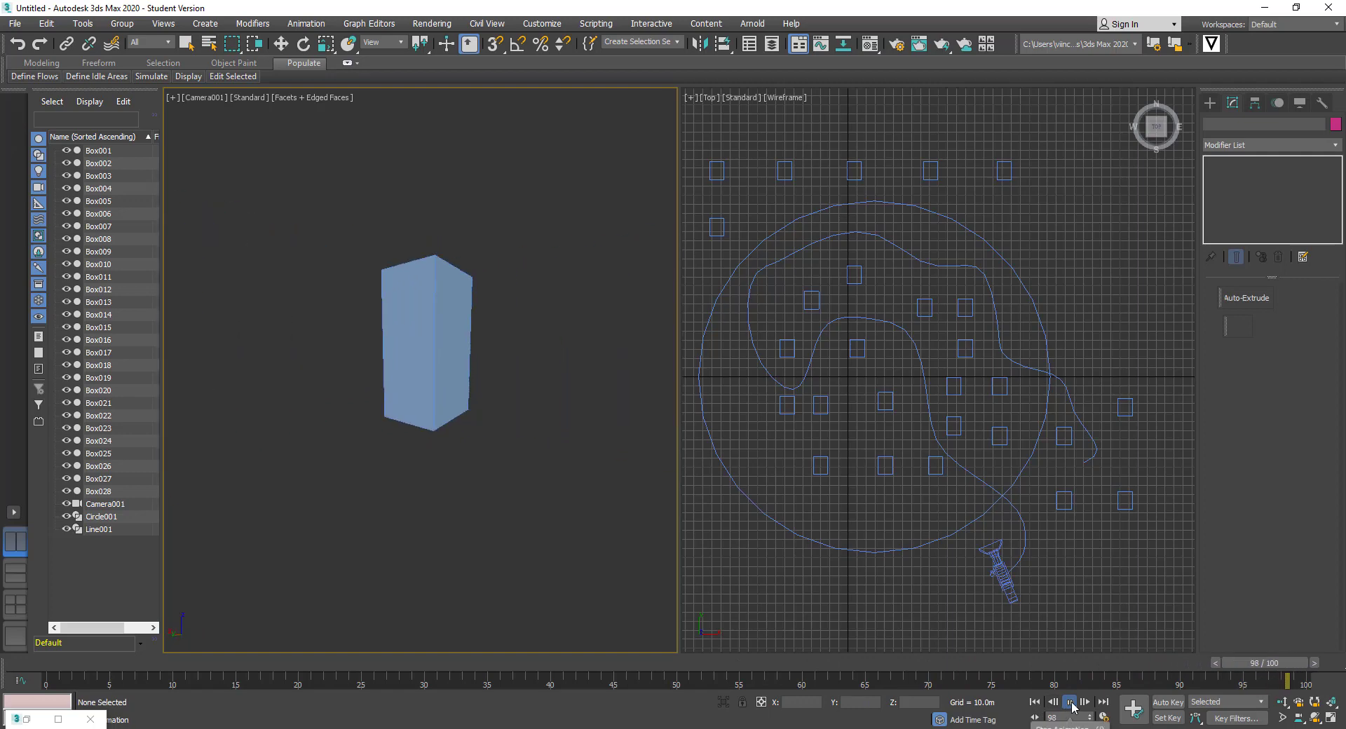
key("w")
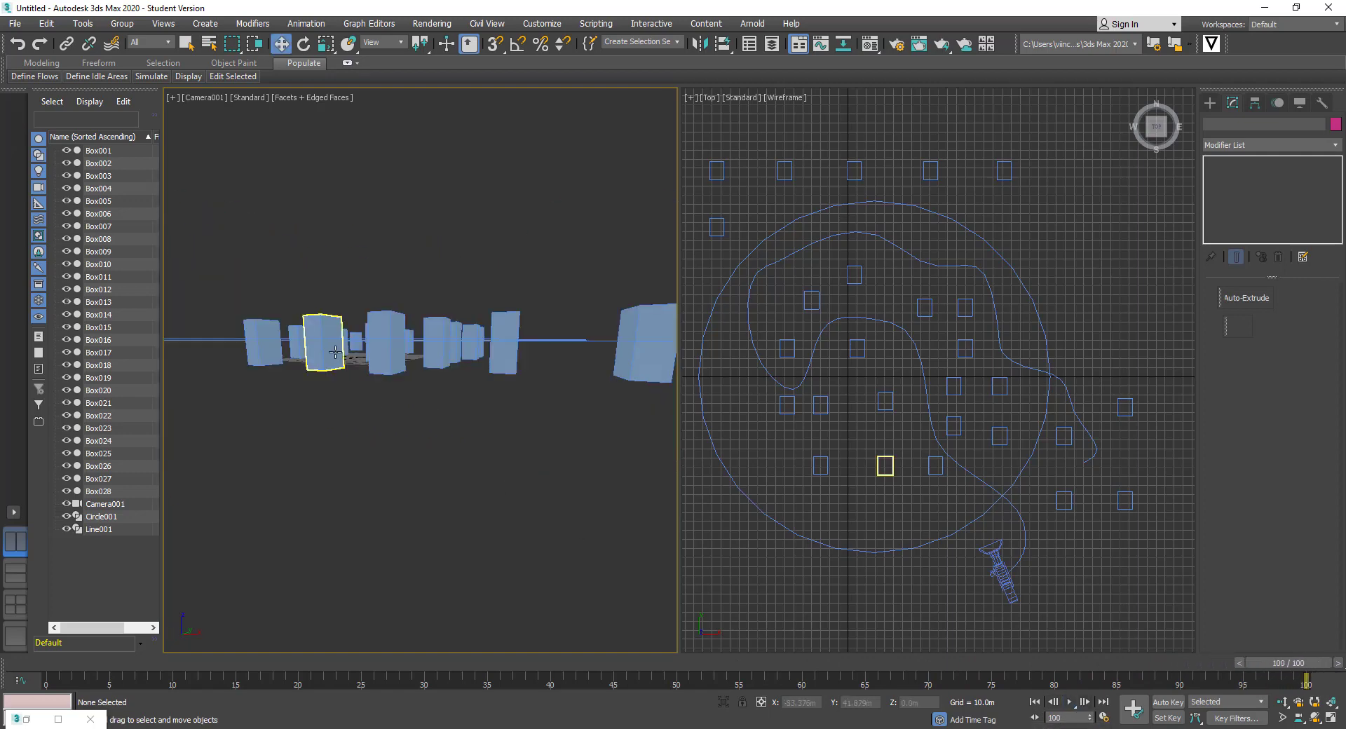
Start a New All empty scene without saving, and orbit the Perspective view down onto the grid
left_click(21, 25)
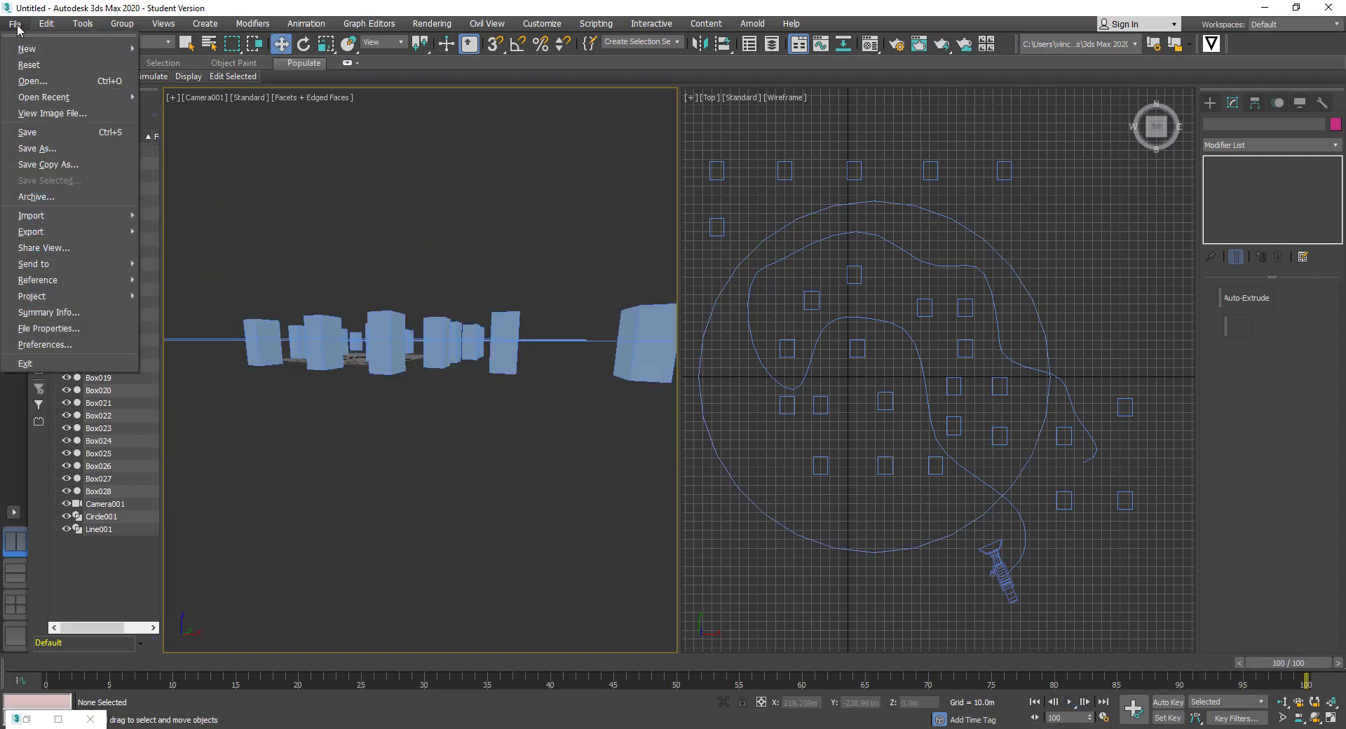
mouse_move(42, 49)
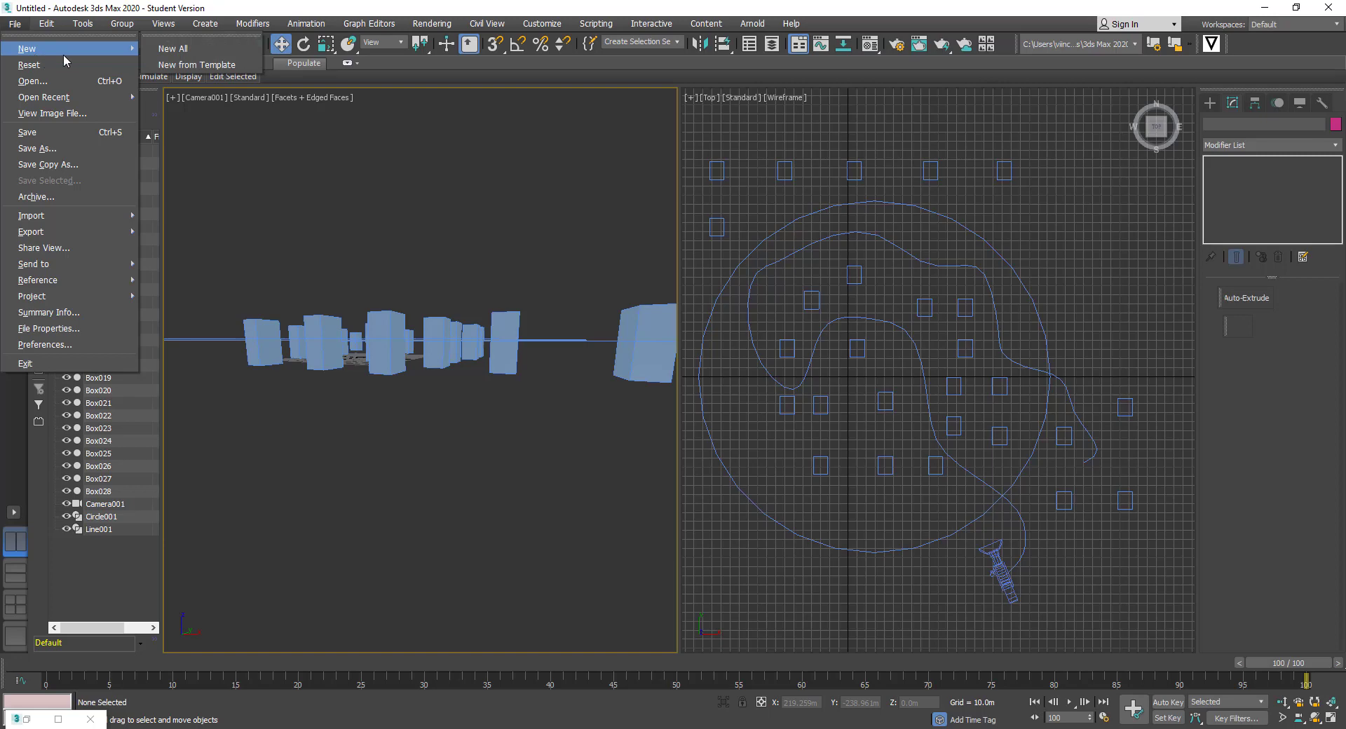
left_click(170, 49)
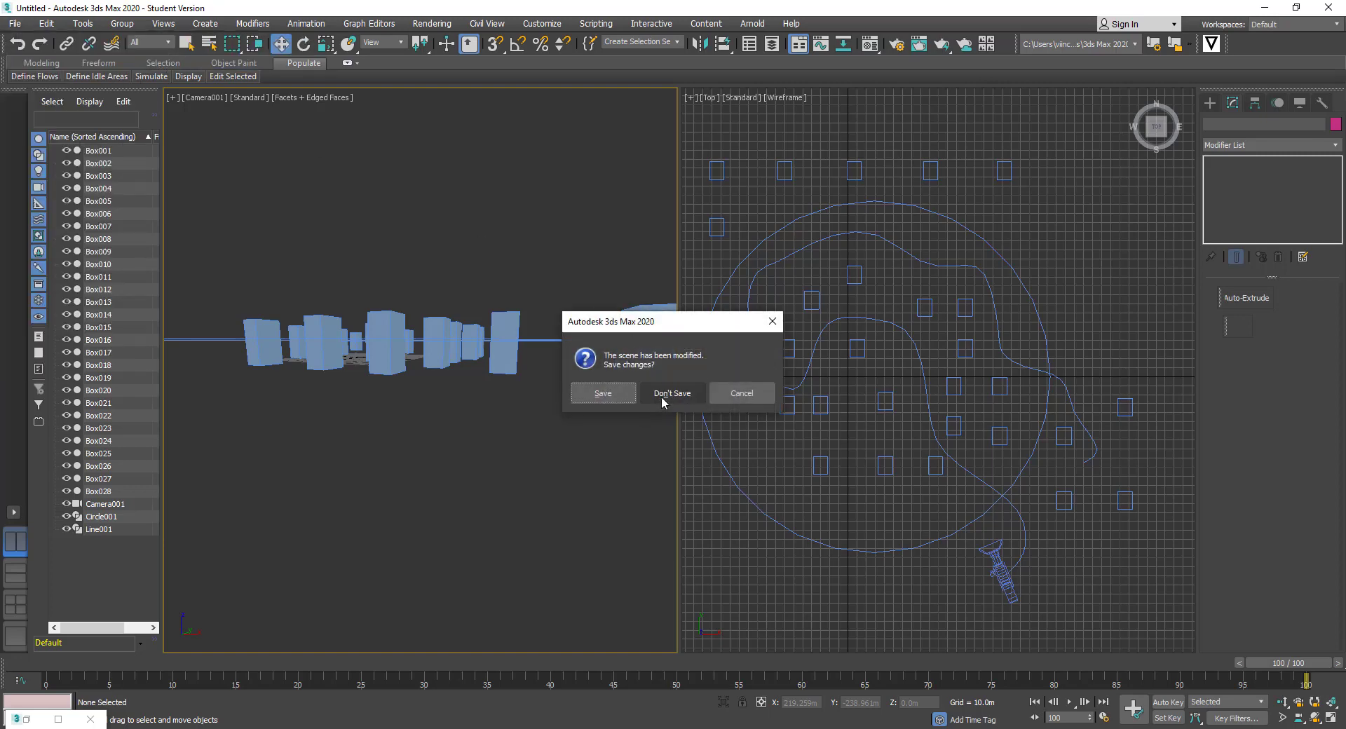
left_click(662, 396)
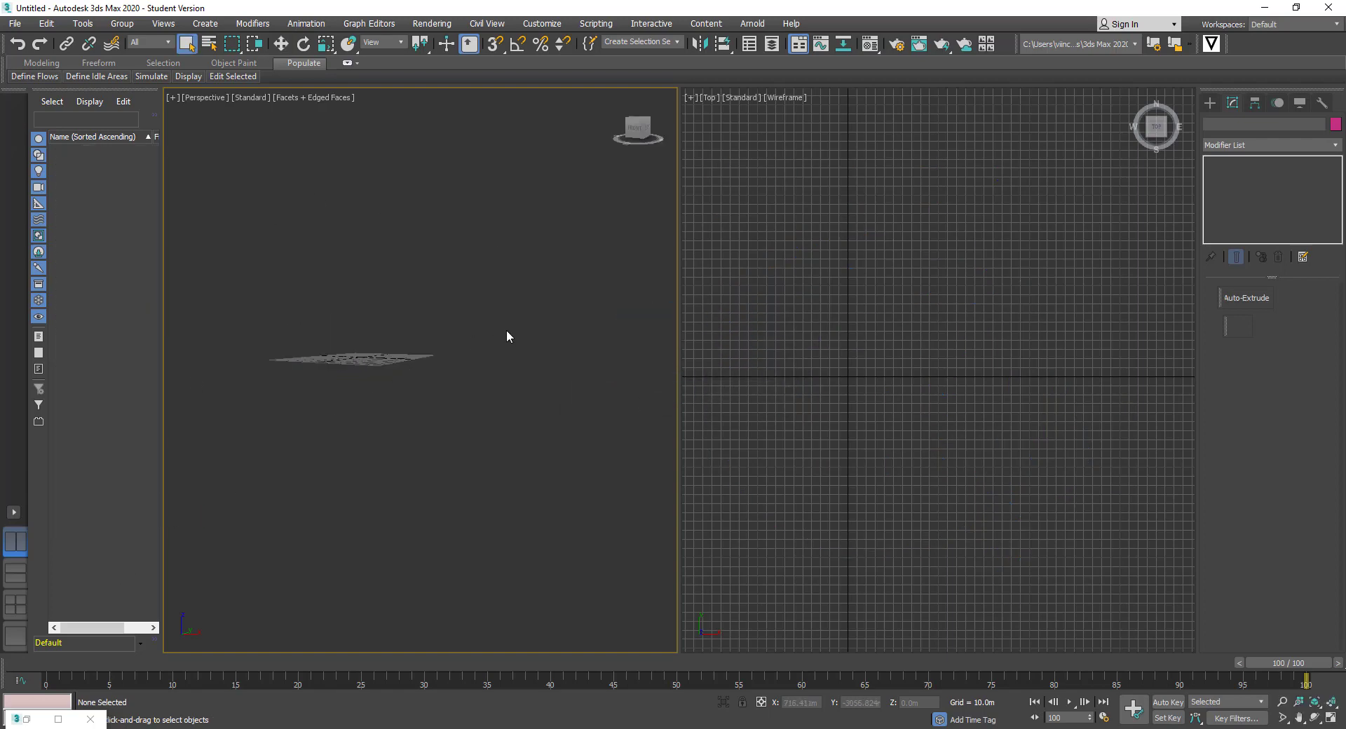
middle_click_drag(855, 351, 832, 384)
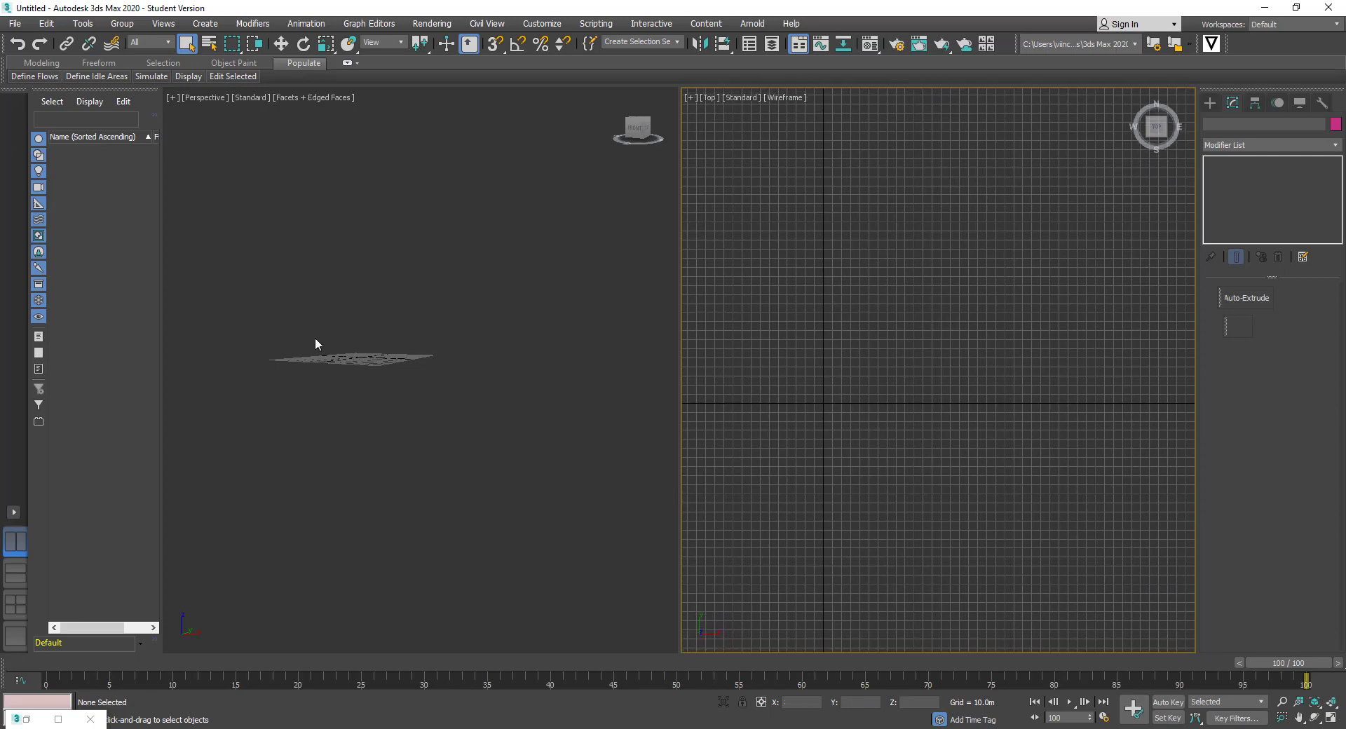
middle_click_drag(316, 343, 497, 422, "alt")
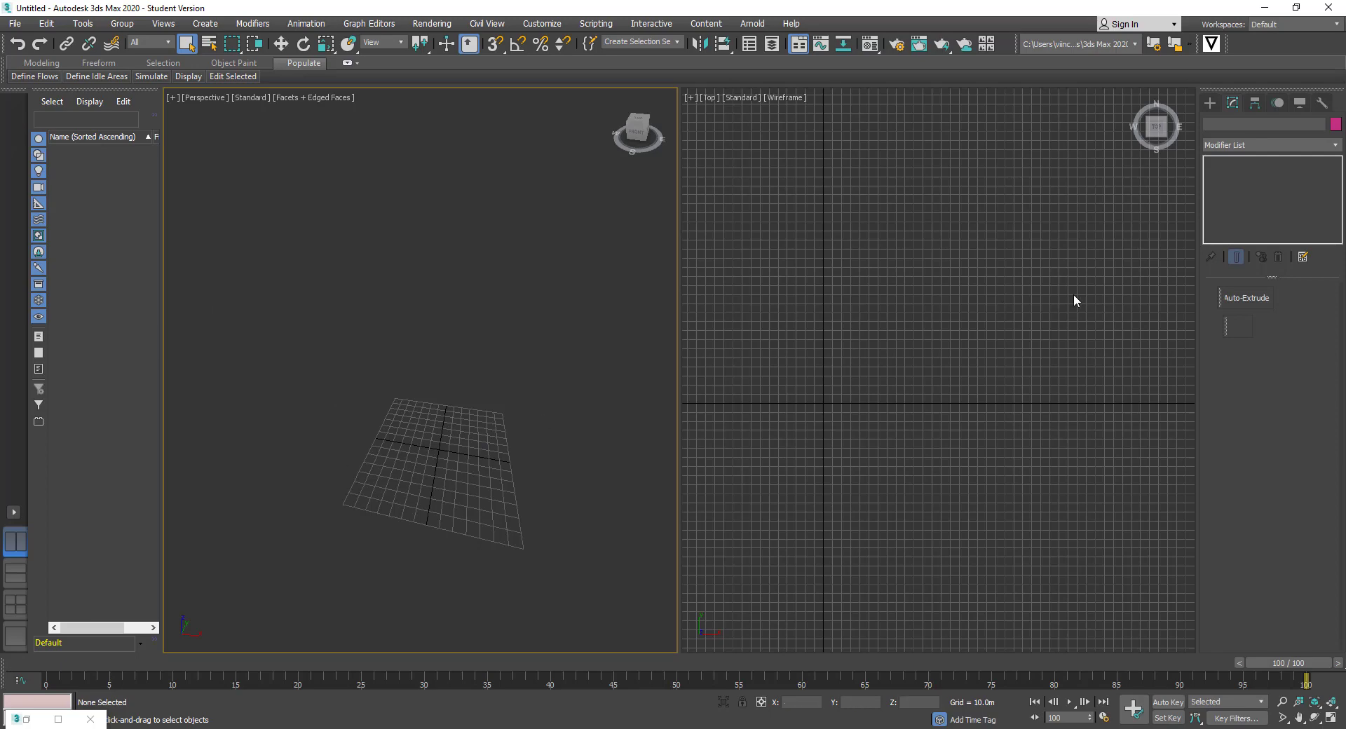
Choose the Standard Primitives Box tool and build the first three boxes of varying heights
left_click(1210, 103)
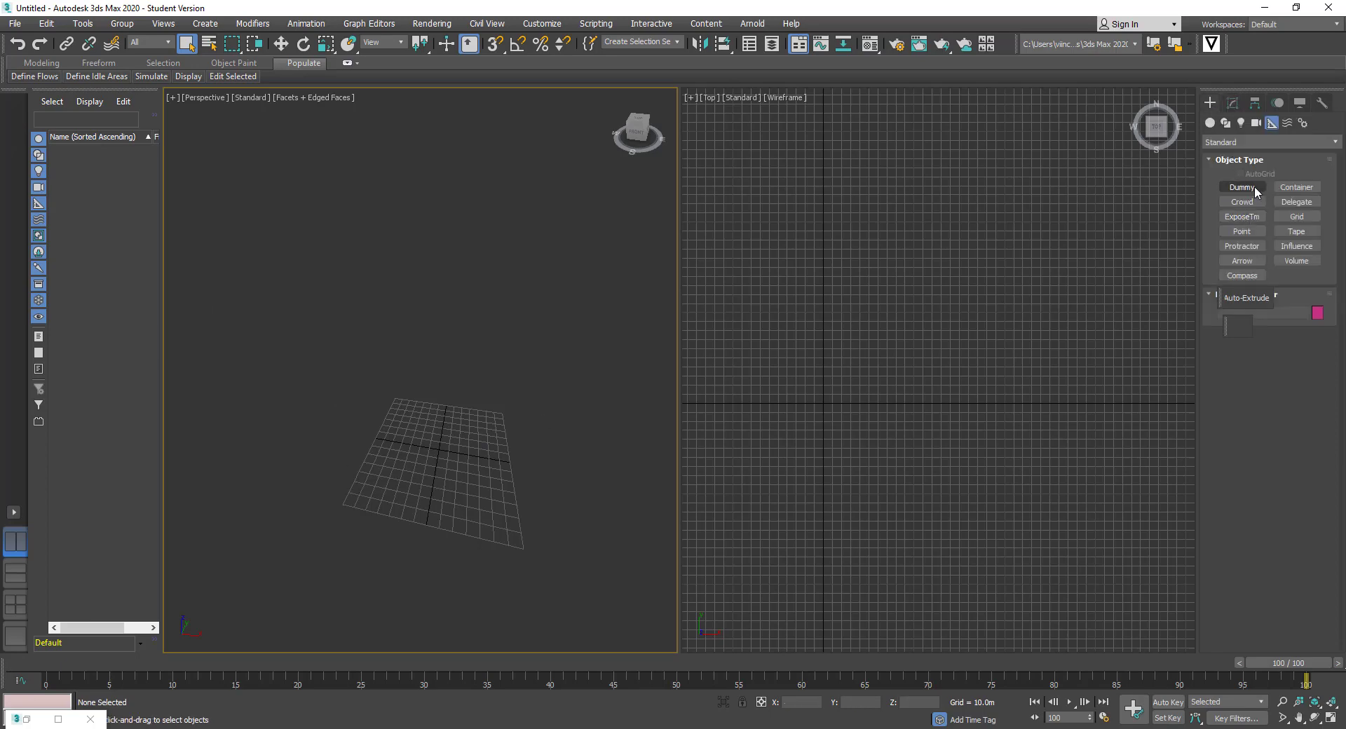
left_click(1212, 123)
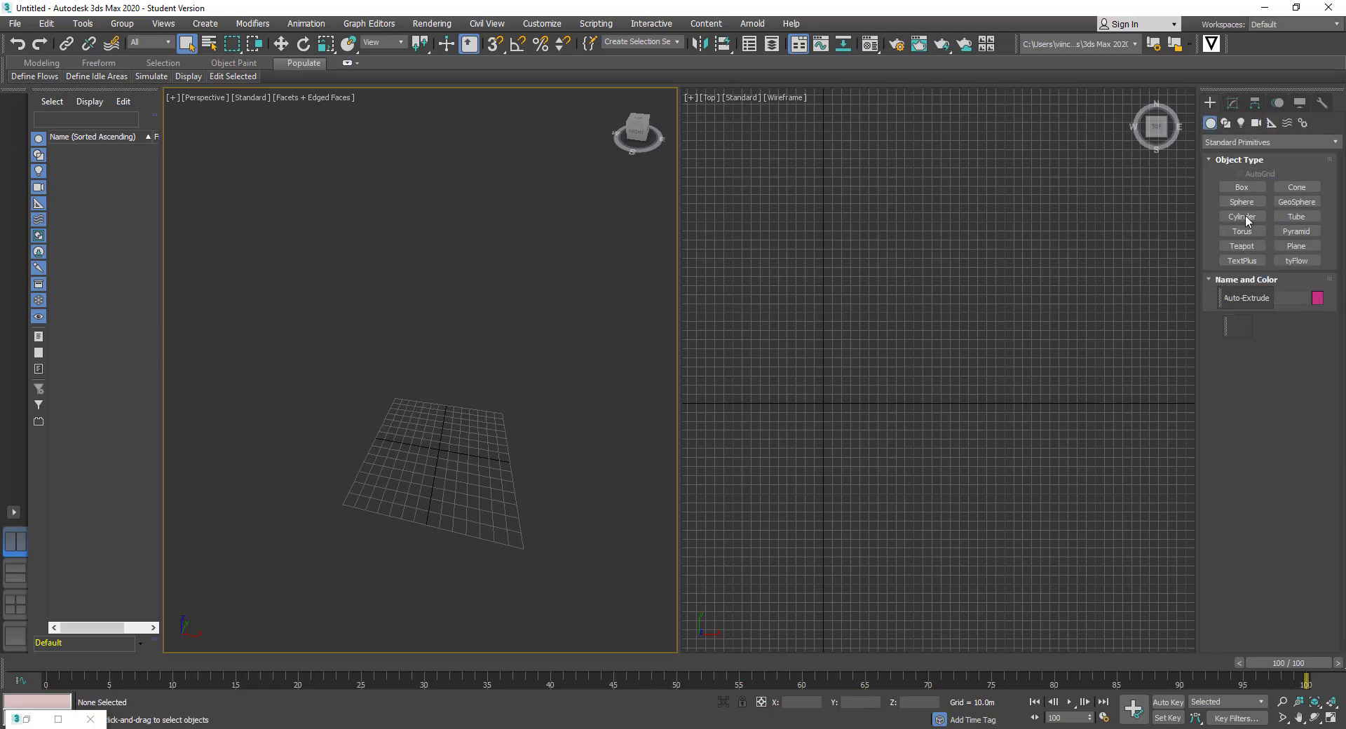
left_click(1241, 187)
mouse_move(385, 436)
left_mouse_down()
mouse_move(396, 401)
mouse_move(520, 458)
left_mouse_up()
left_click(403, 363)
left_click(403, 355)
left_click(467, 390)
left_click(527, 423)
Add boxes four through eight, cancelling one small unfinished box
mouse_move(375, 475)
left_mouse_down()
mouse_move(395, 501)
mouse_move(554, 542)
left_mouse_up()
left_click(452, 503)
left_click(481, 475)
left_click(579, 489)
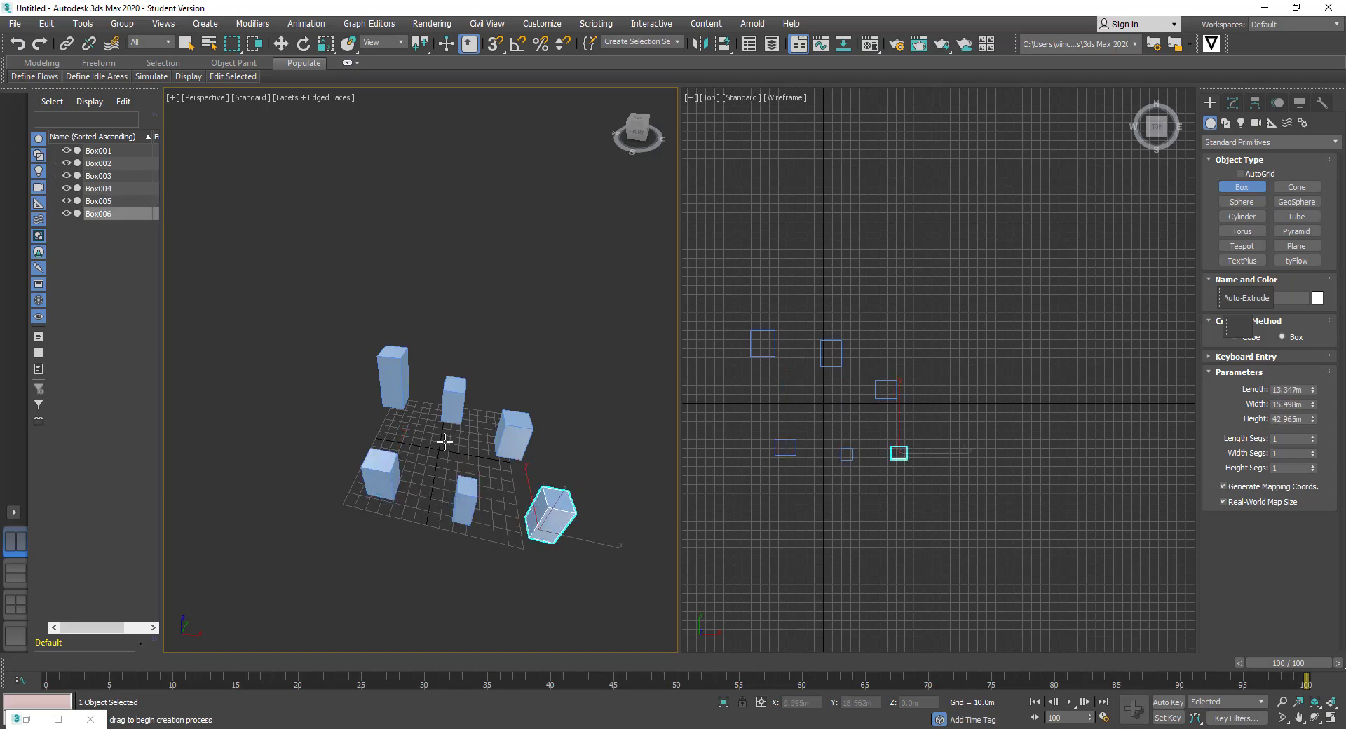
left_click_drag(444, 438, 465, 453)
scroll(449, 509, "down", 2)
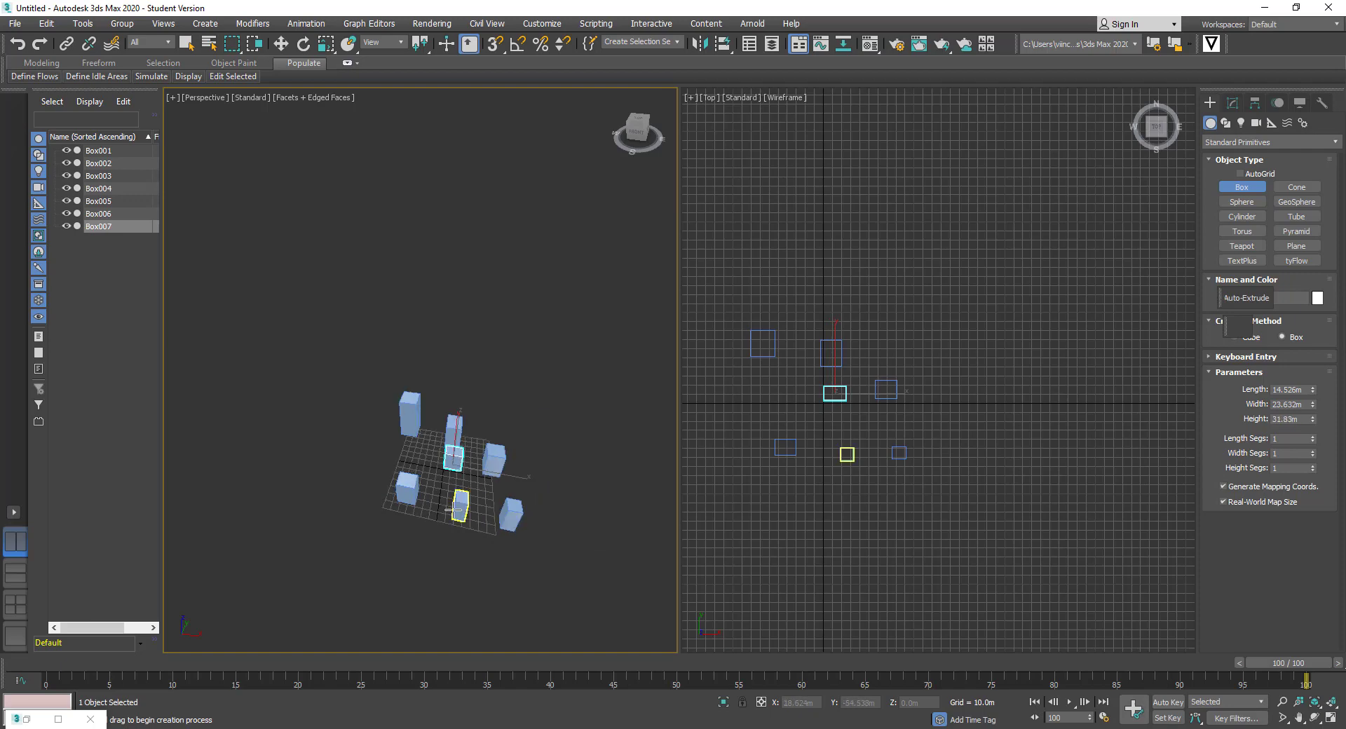
left_click_drag(466, 569, 484, 577)
right_click(487, 551)
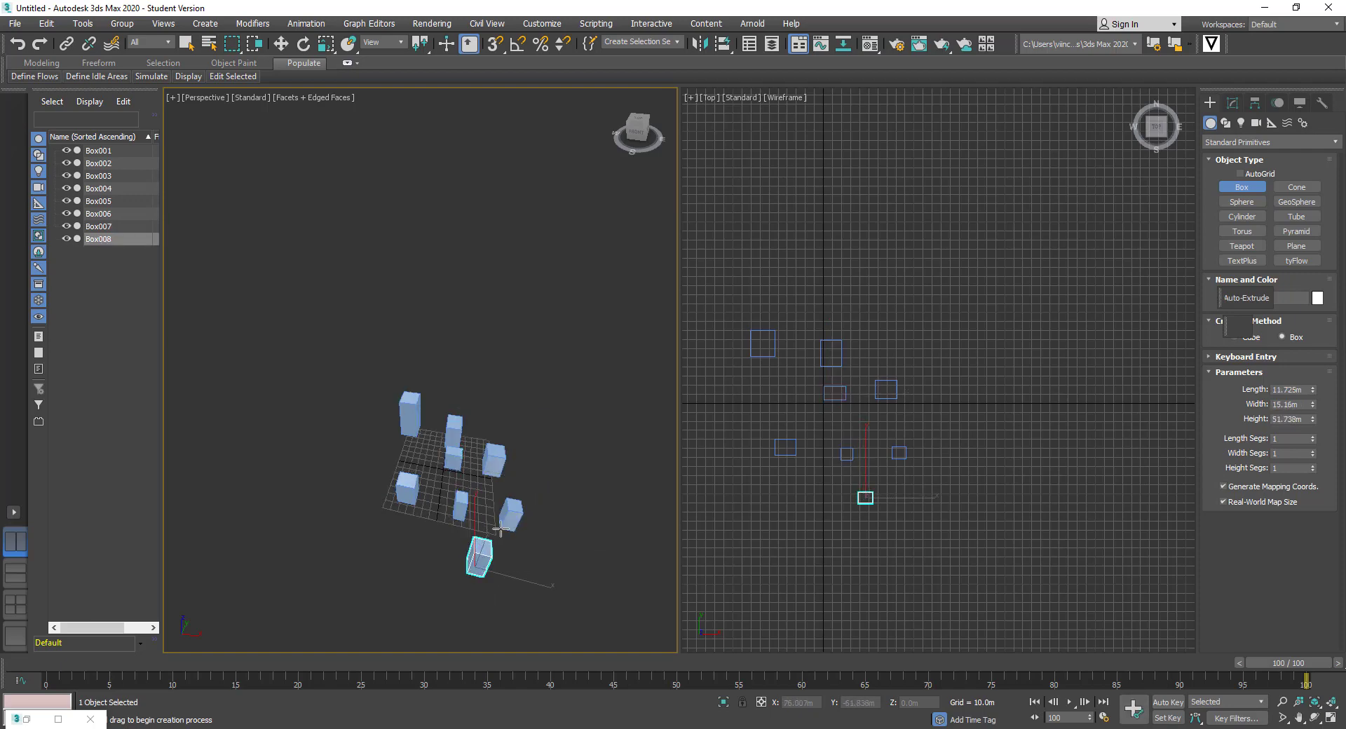
left_click(501, 529)
Add boxes nine to eleven, the eleventh as a tall building on the right
left_click_drag(307, 513, 331, 538)
left_click(316, 421)
mouse_move(315, 379)
left_mouse_down()
mouse_move(341, 403)
mouse_move(322, 397)
left_mouse_up()
left_click(312, 304)
left_click_drag(535, 376, 595, 421)
left_click(517, 393)
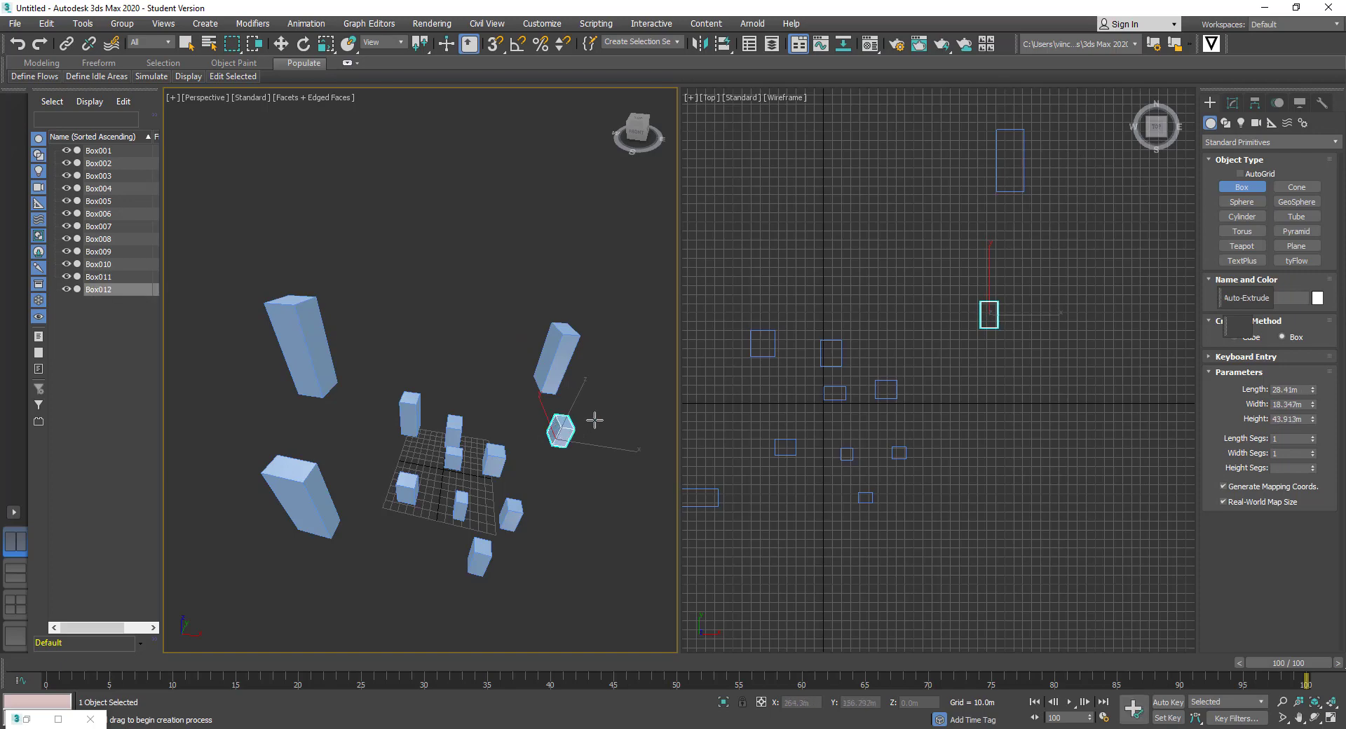
Add the last boxes up to Box015, 54.036m tall, and frame them in the Top view
left_click_drag(464, 369, 483, 385)
left_click(483, 349)
left_click_drag(394, 361, 415, 376)
left_click_drag(324, 434, 343, 453)
left_click(340, 424)
scroll(931, 410, "down", 2)
middle_click_drag(862, 363, 904, 400)
scroll(816, 385, "down", 2)
middle_click_drag(821, 378, 889, 415)
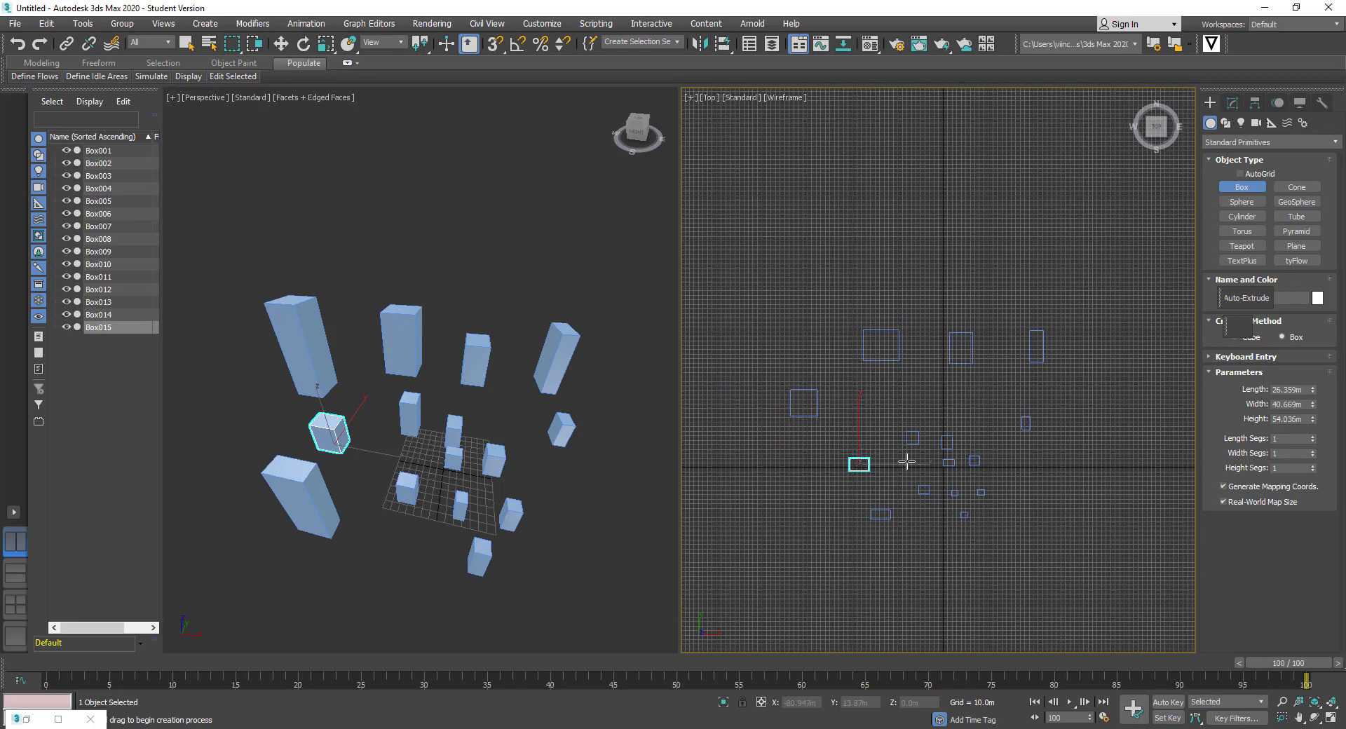
scroll(905, 427, "down", 2)
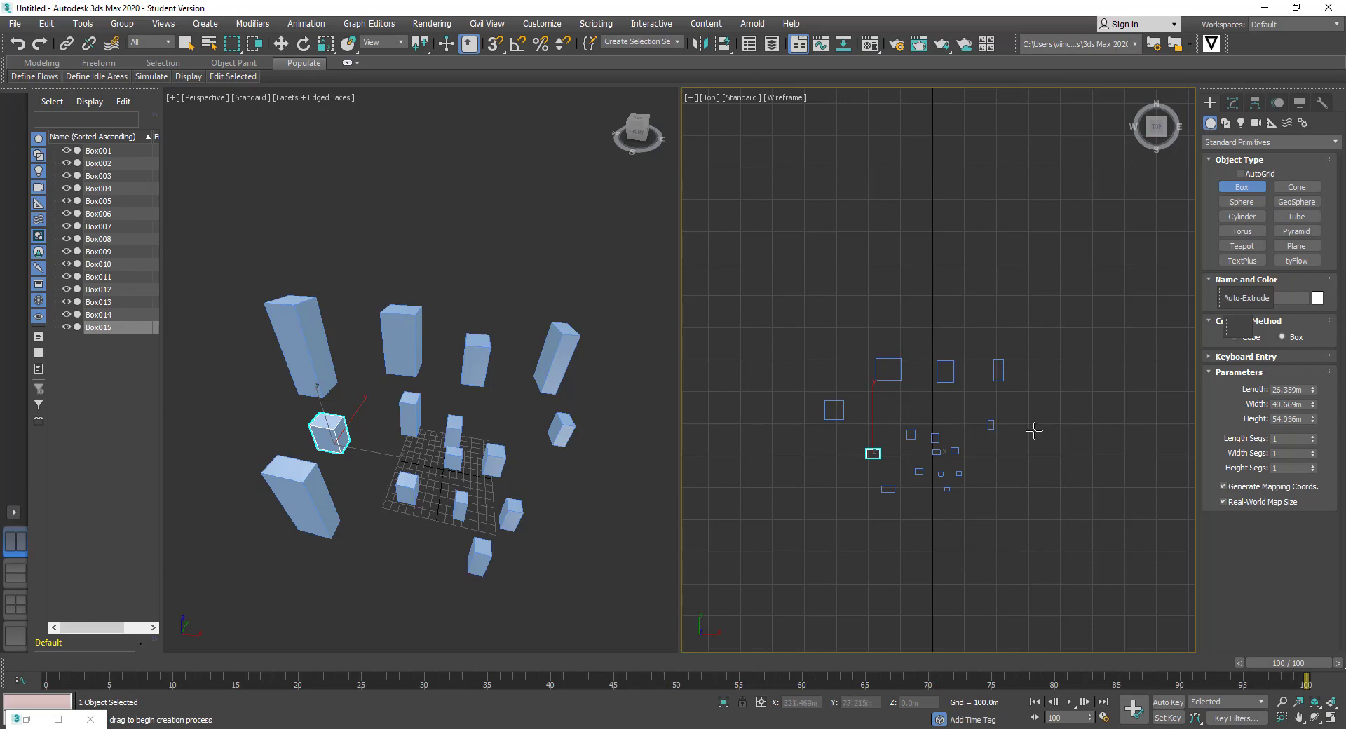
Switch to the 2x2 Top/Front/Left/Perspective layout and frame the boxes in Top and Perspective
middle_click_drag(1035, 430, 1014, 416)
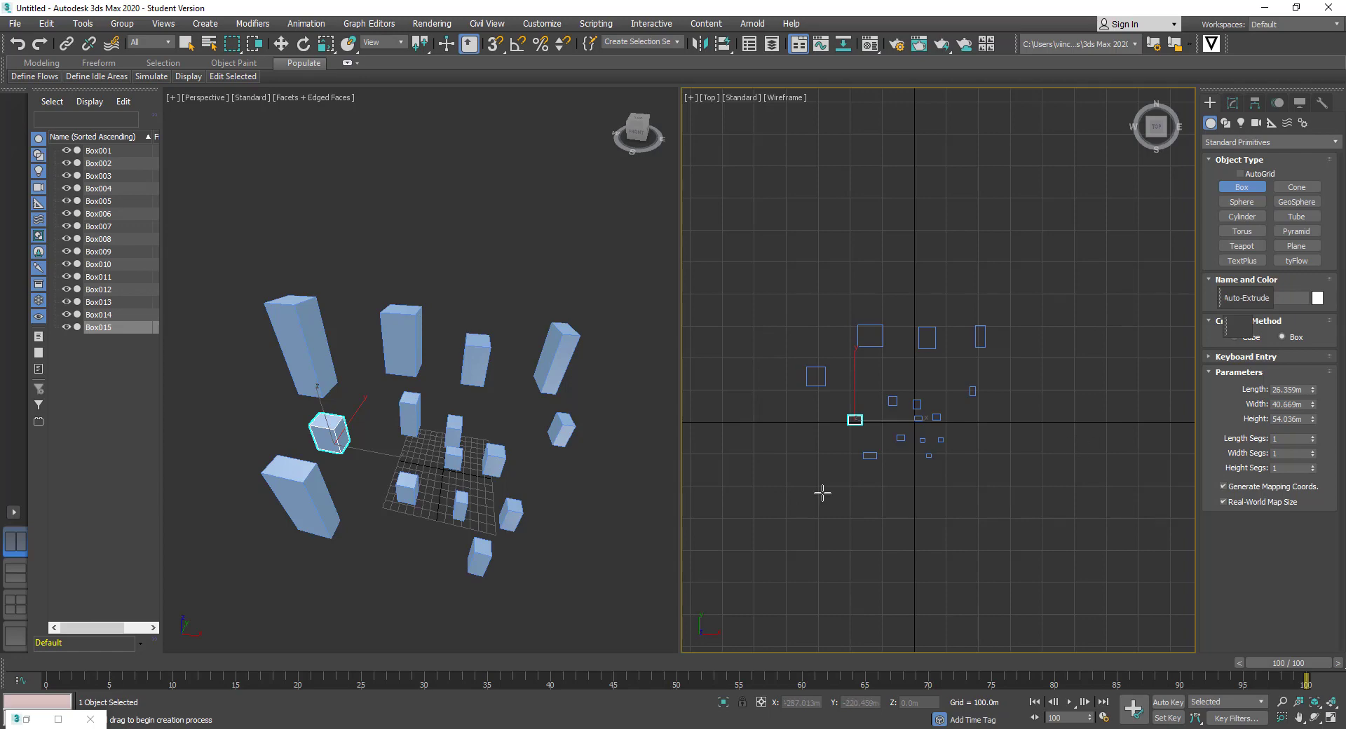
left_click(14, 513)
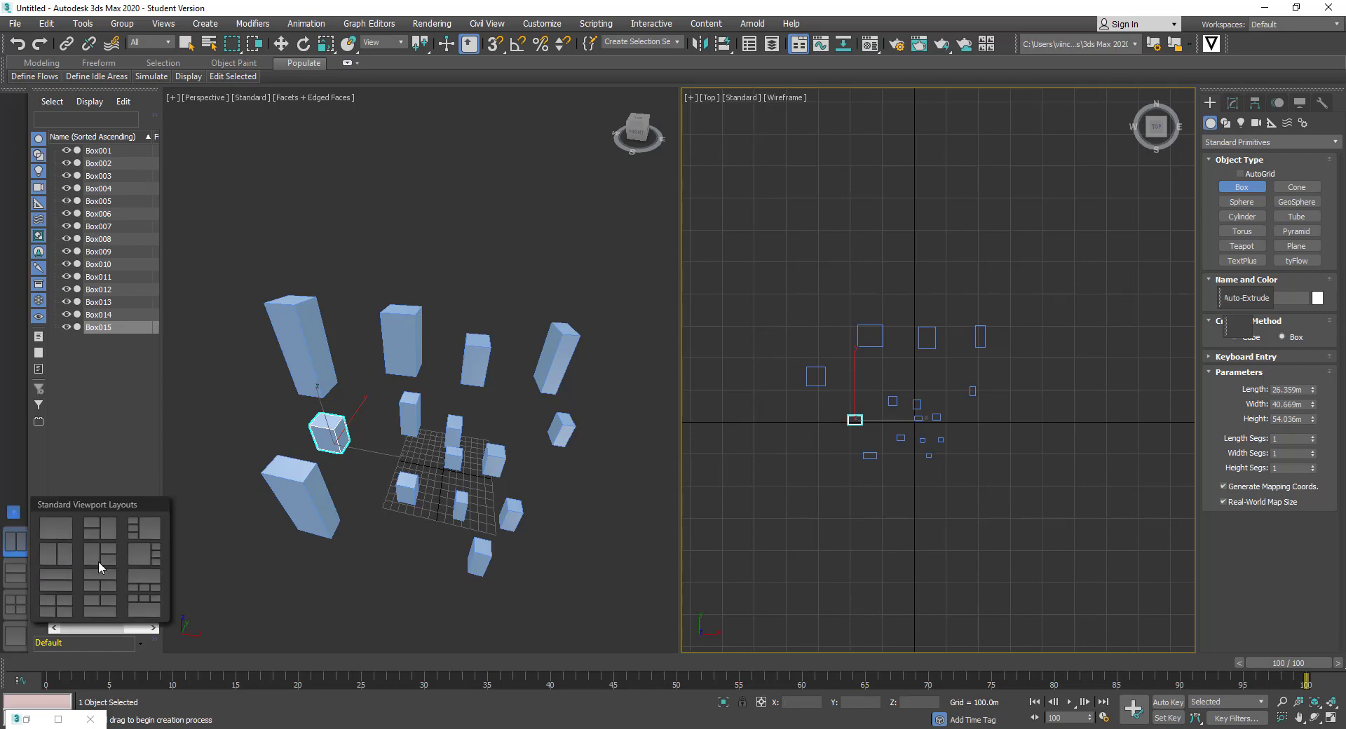
left_click(43, 605)
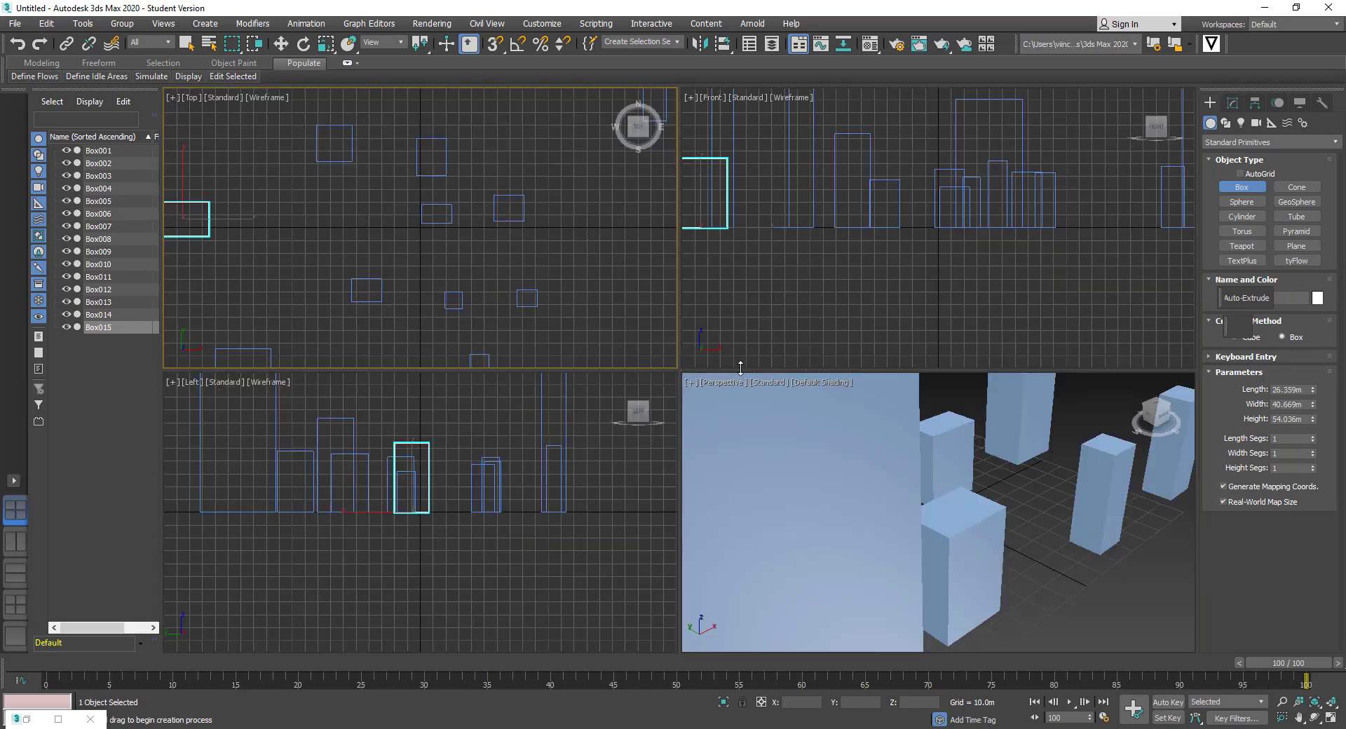
scroll(442, 312, "down", 5)
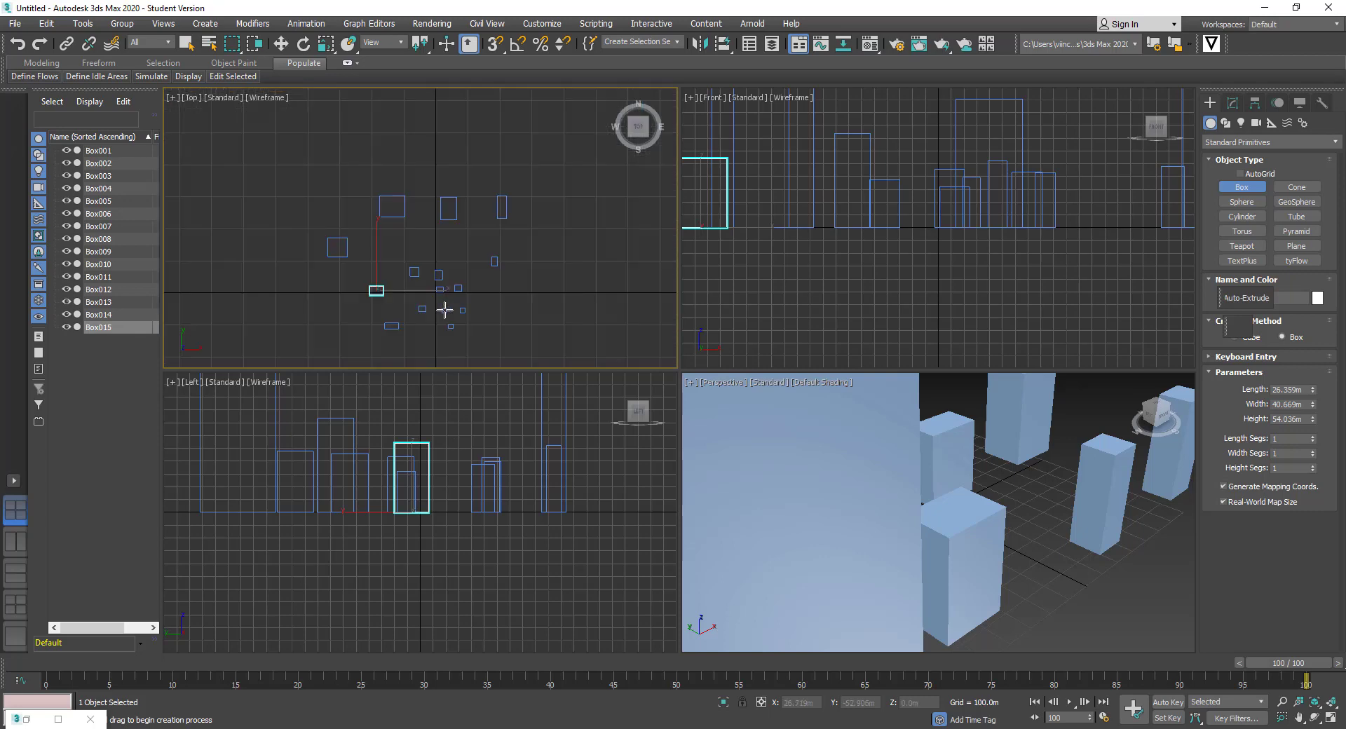
middle_click_drag(444, 309, 471, 253)
scroll(451, 267, "down", 2)
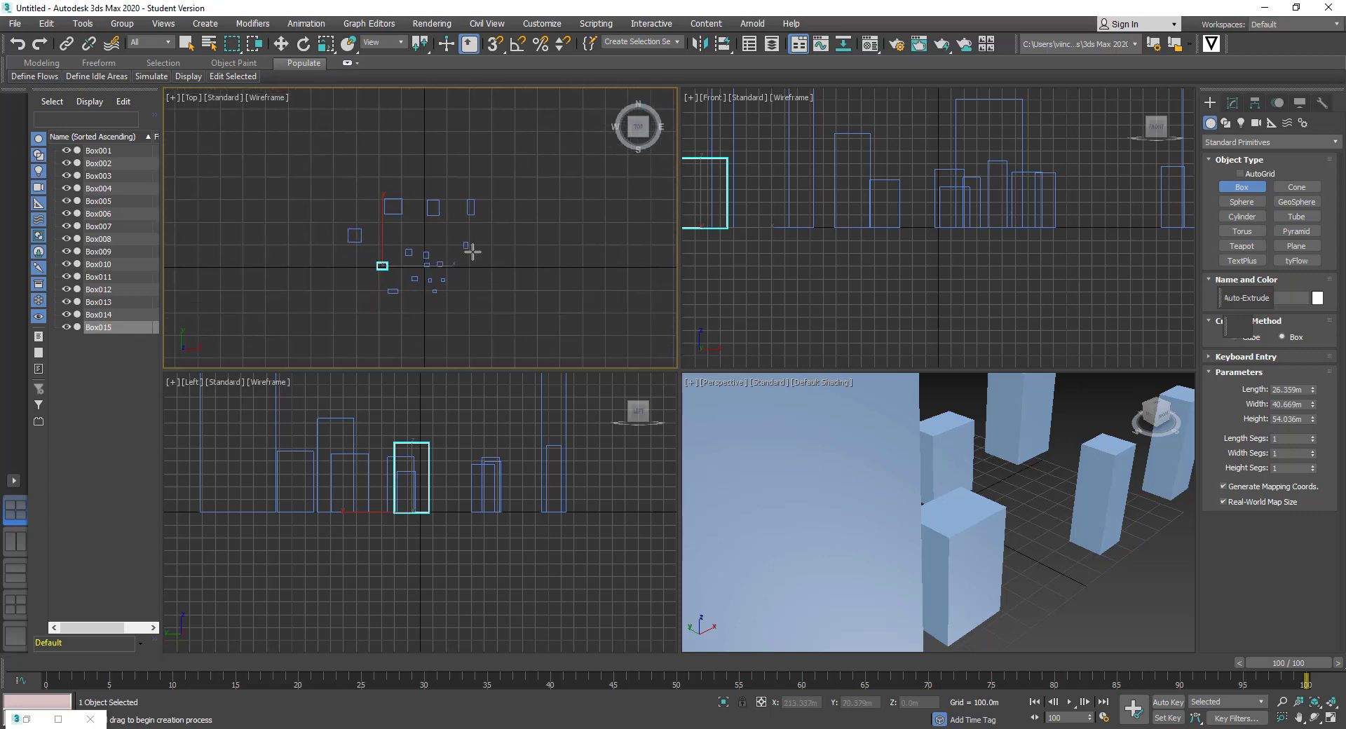
scroll(857, 460, "down", 7)
middle_click_drag(876, 455, 970, 500)
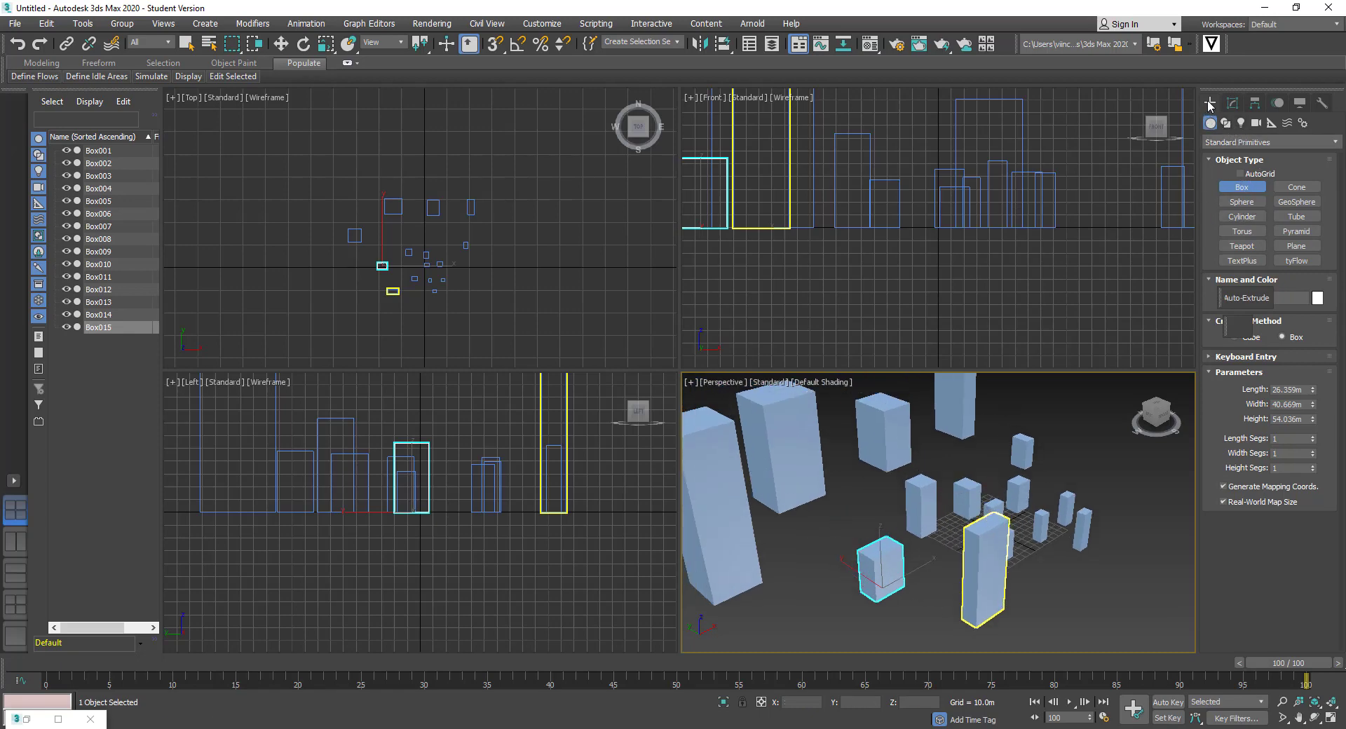
Draw Circle001, about 461 m radius, around the boxes in the Top view
left_click(1226, 123)
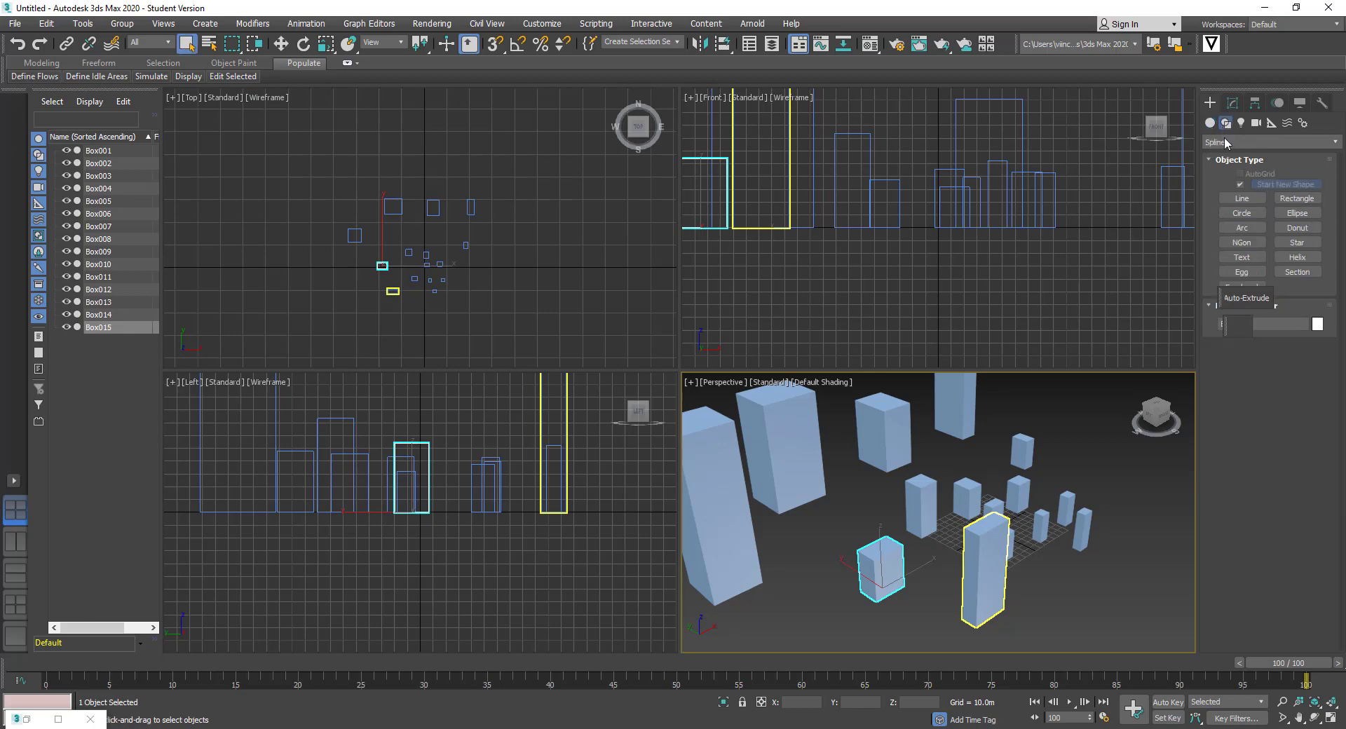
left_click(1242, 214)
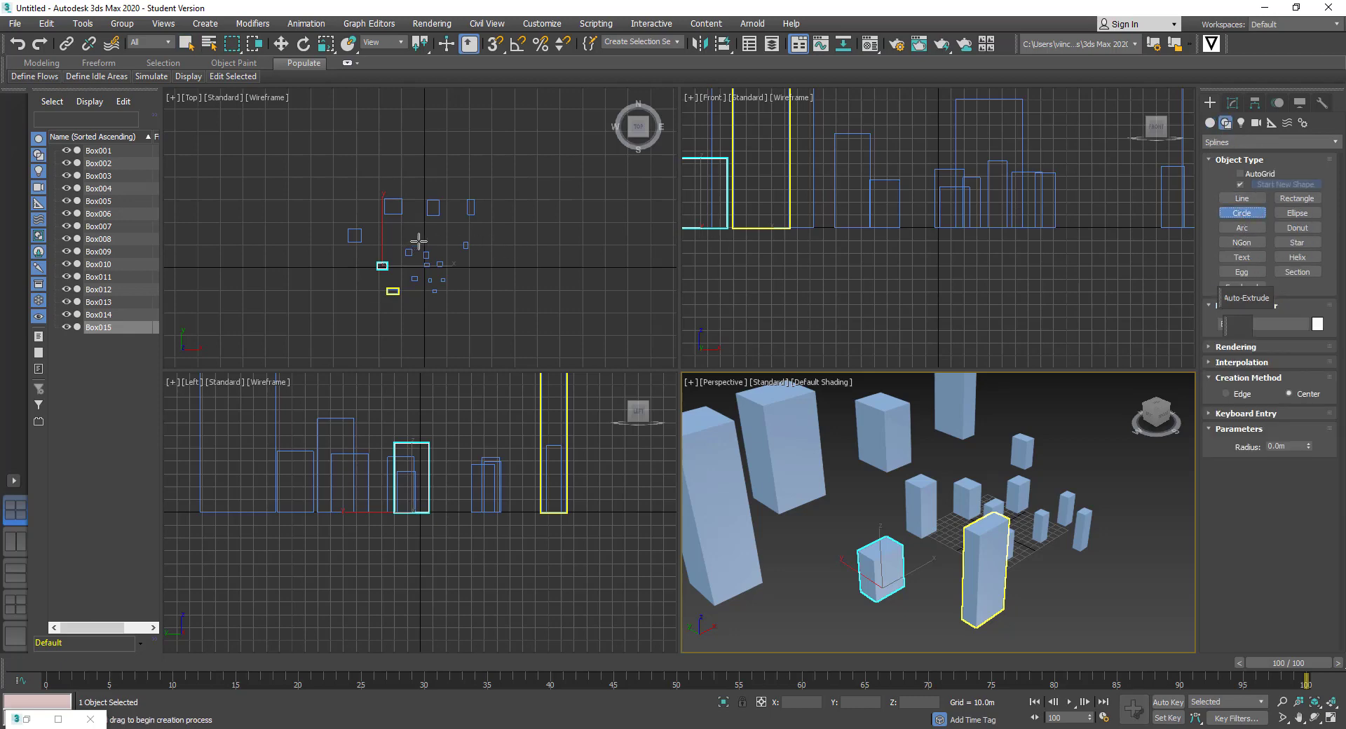
left_click_drag(419, 241, 483, 322)
scroll(867, 433, "down", 5)
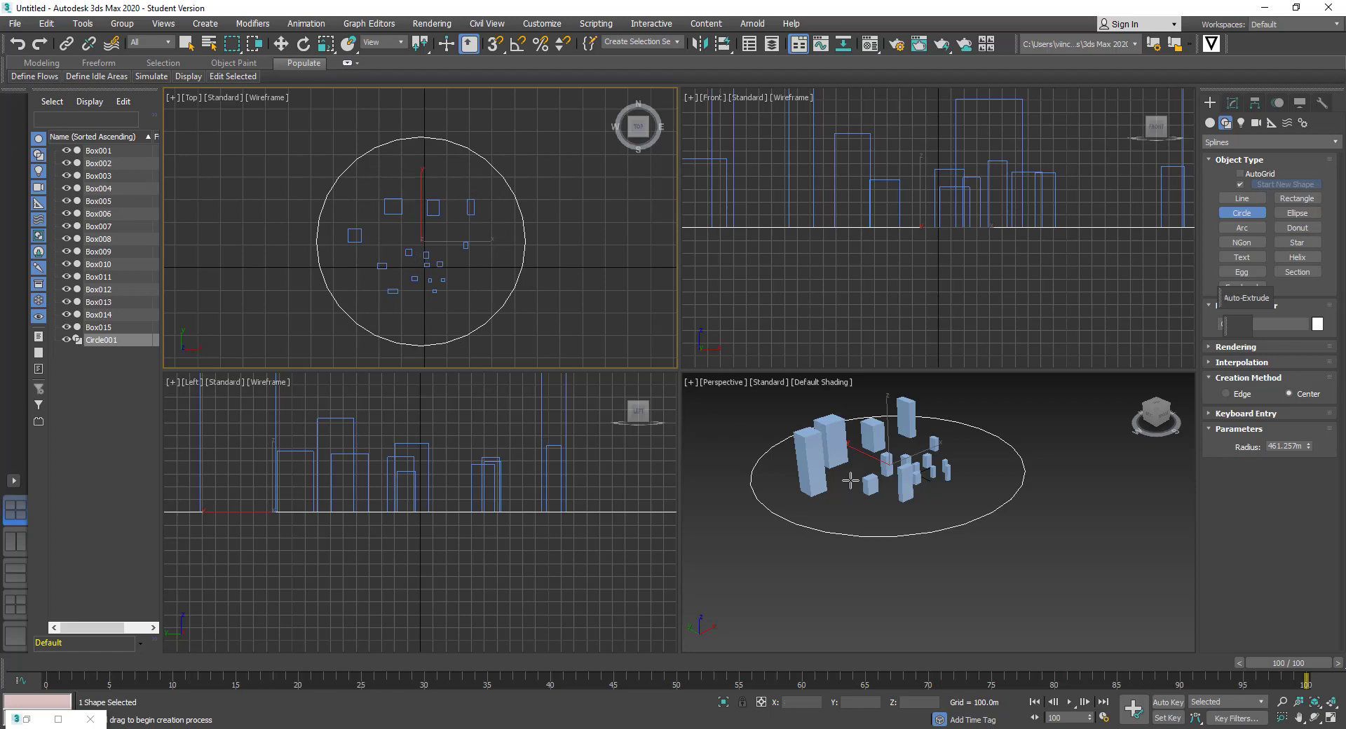
middle_click_drag(513, 515, 407, 525)
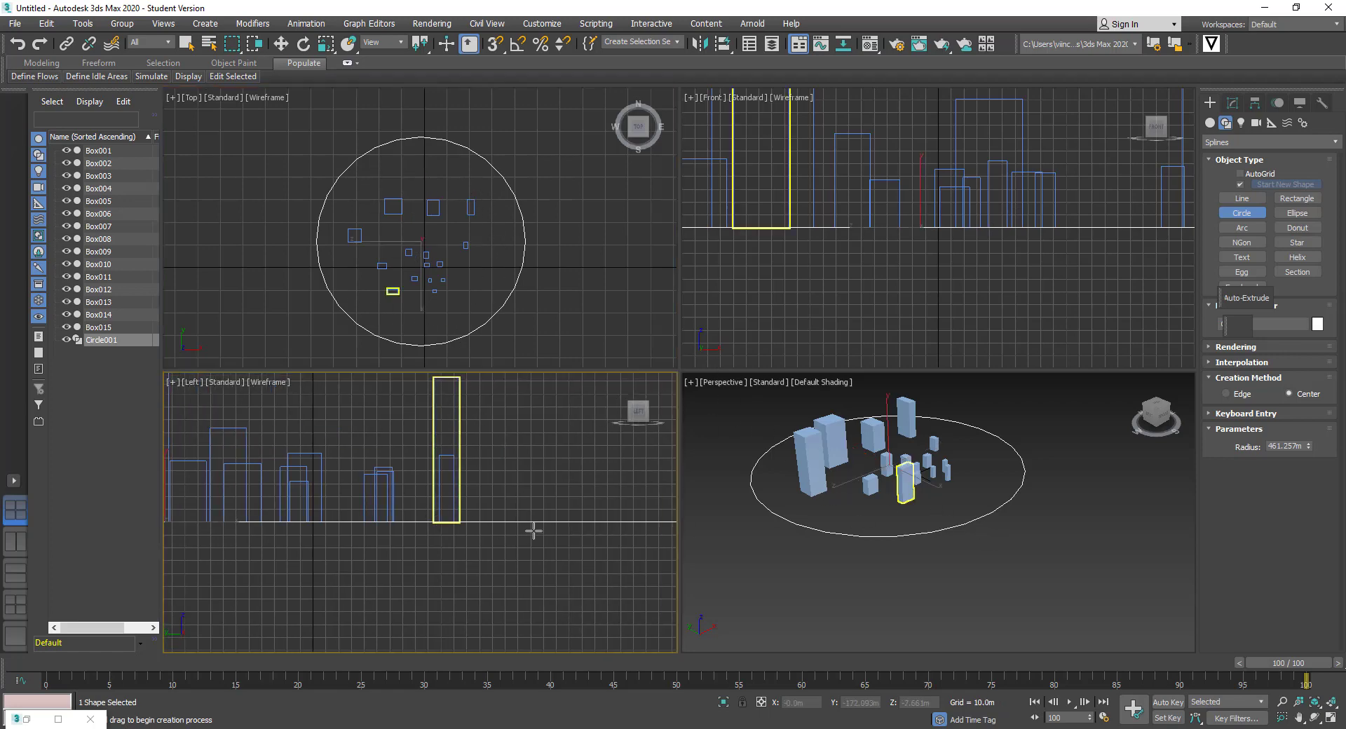
scroll(529, 511, "down", 5)
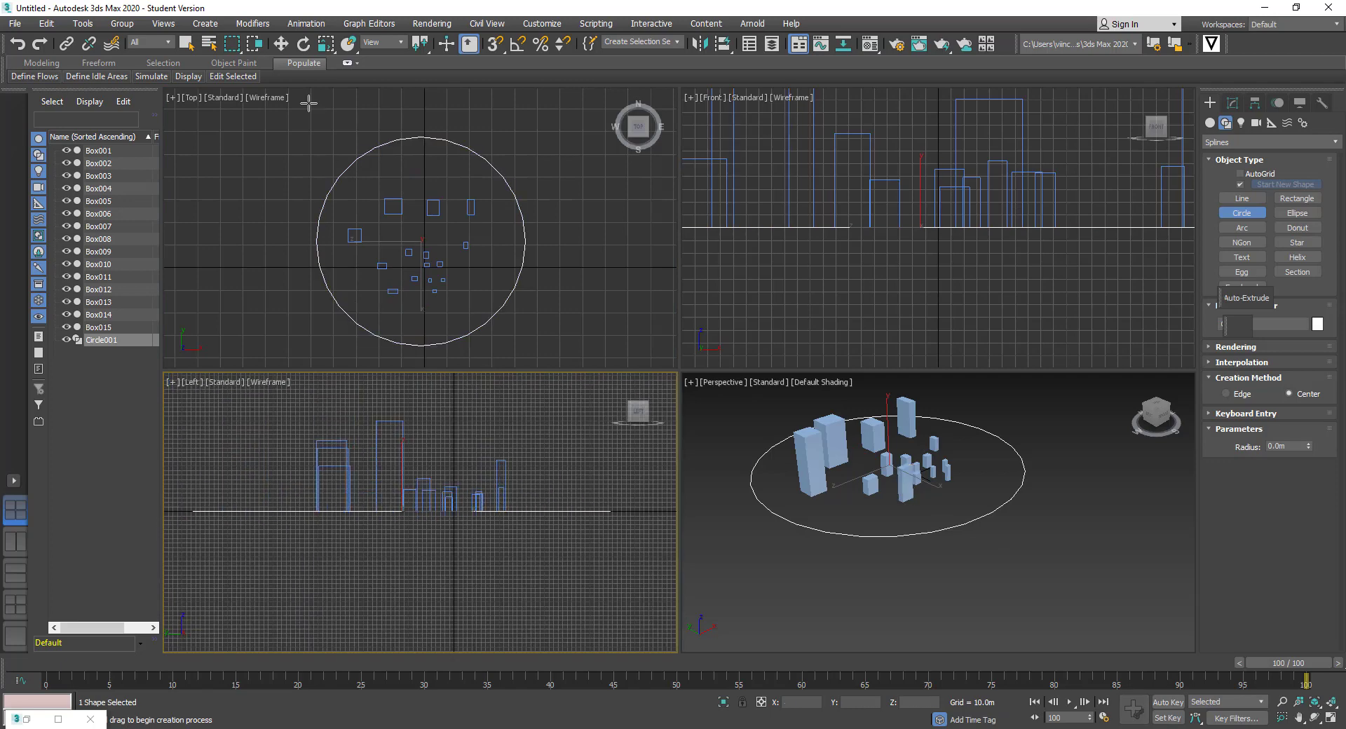
Move Circle001 up about 85 m in the Left view to mid-building height
left_click(186, 43)
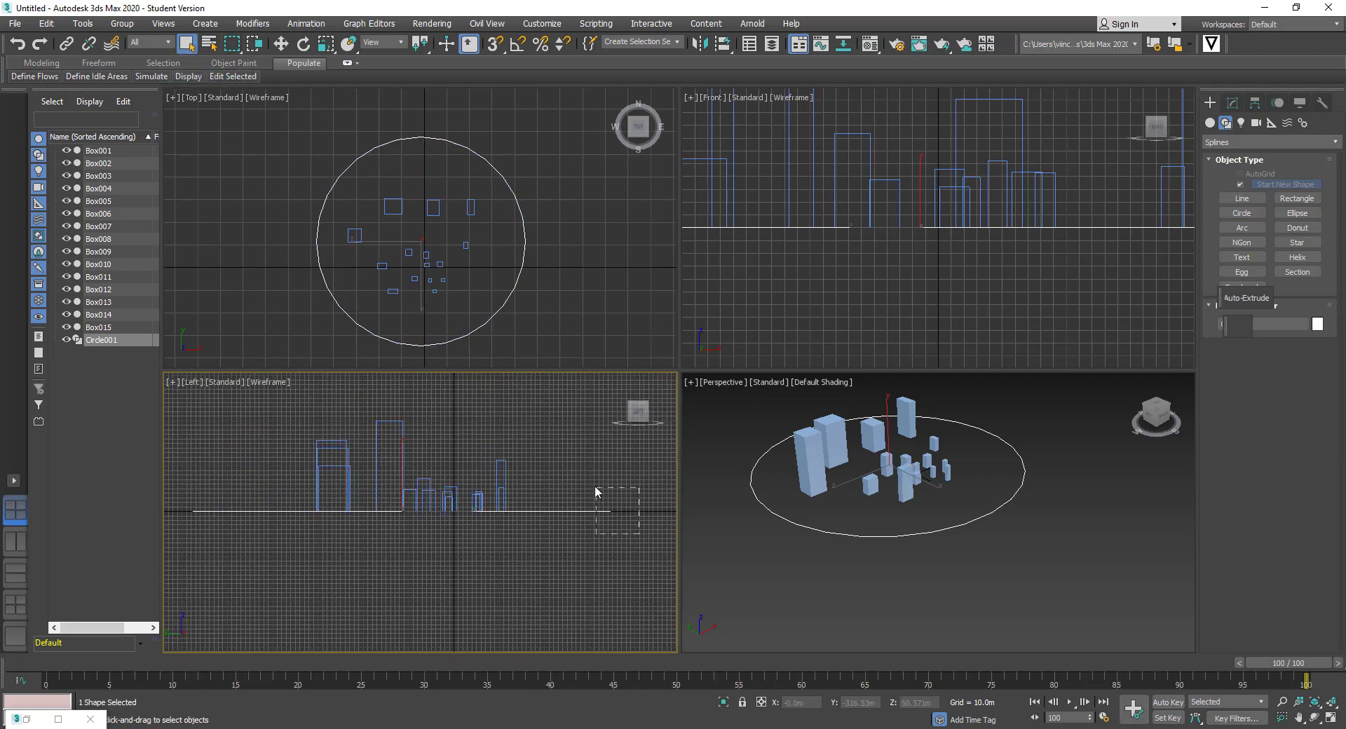
key("w")
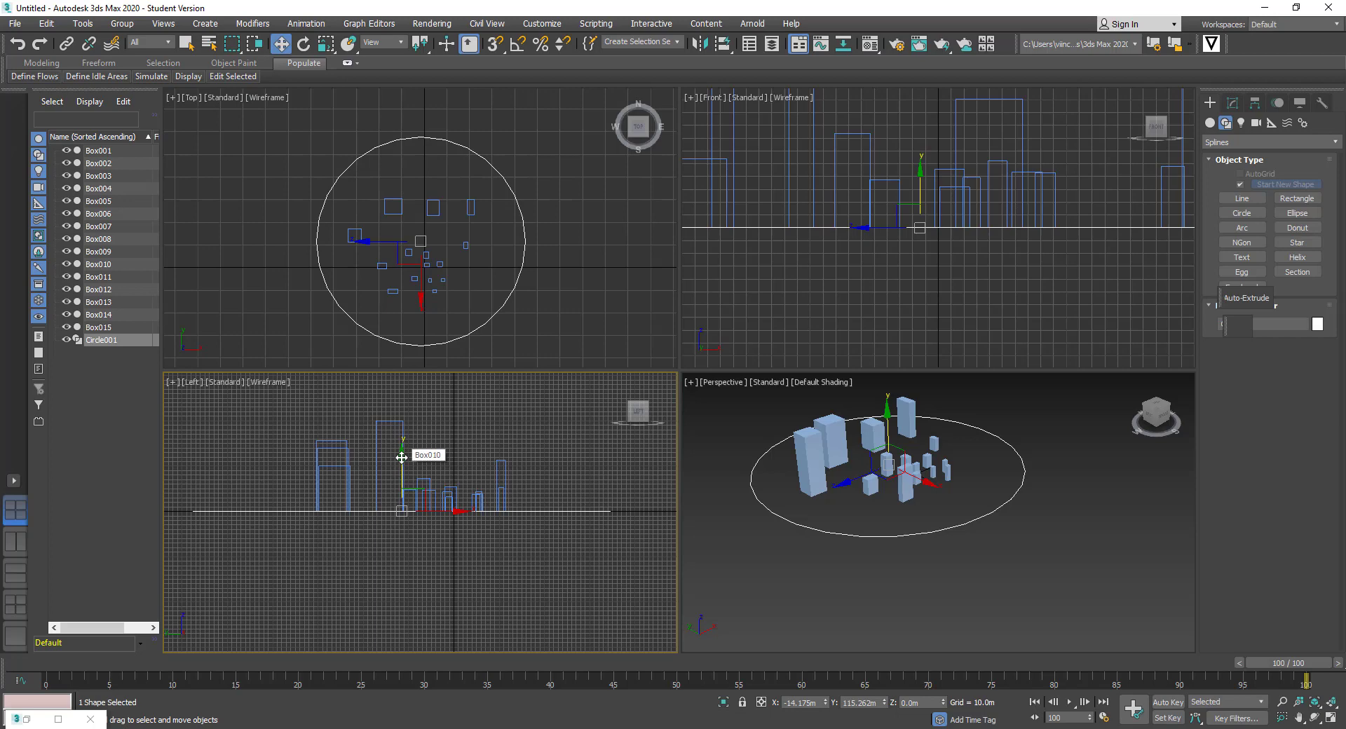
left_click_drag(407, 441, 410, 416)
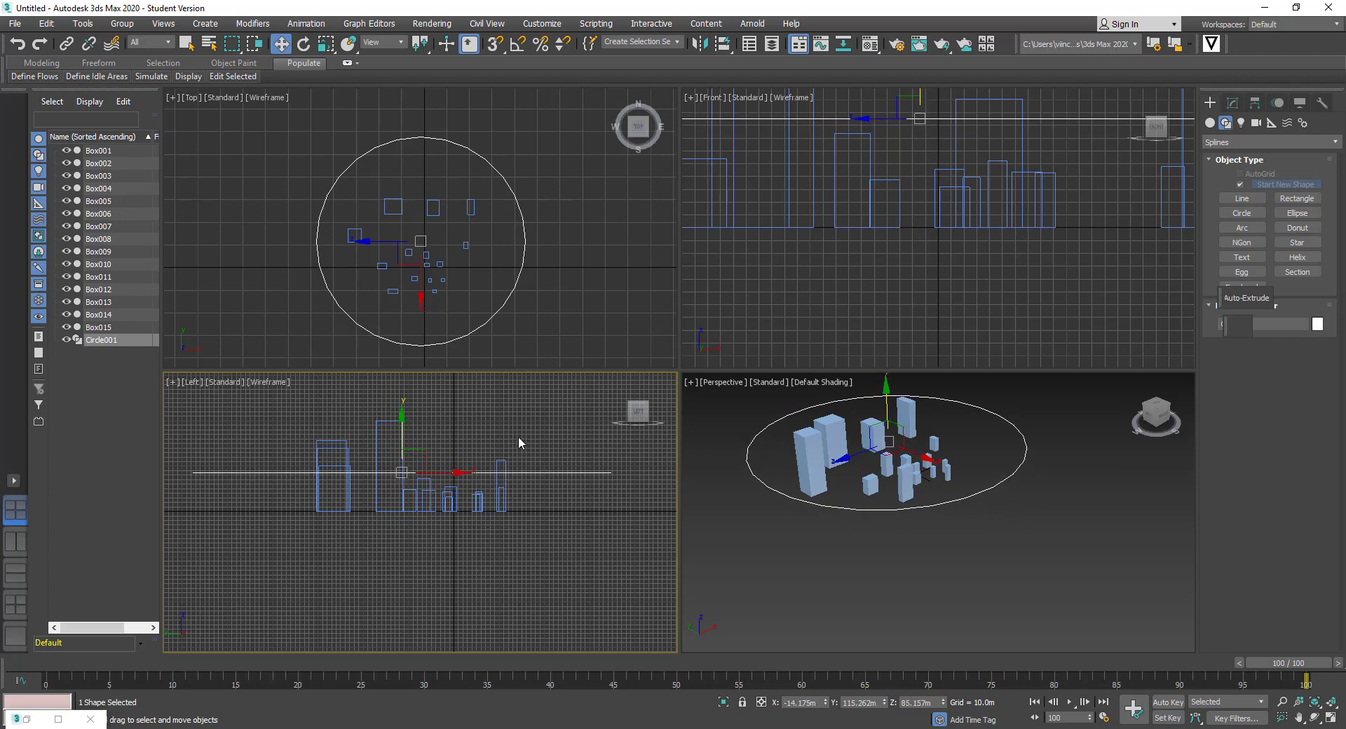
left_click(1061, 519)
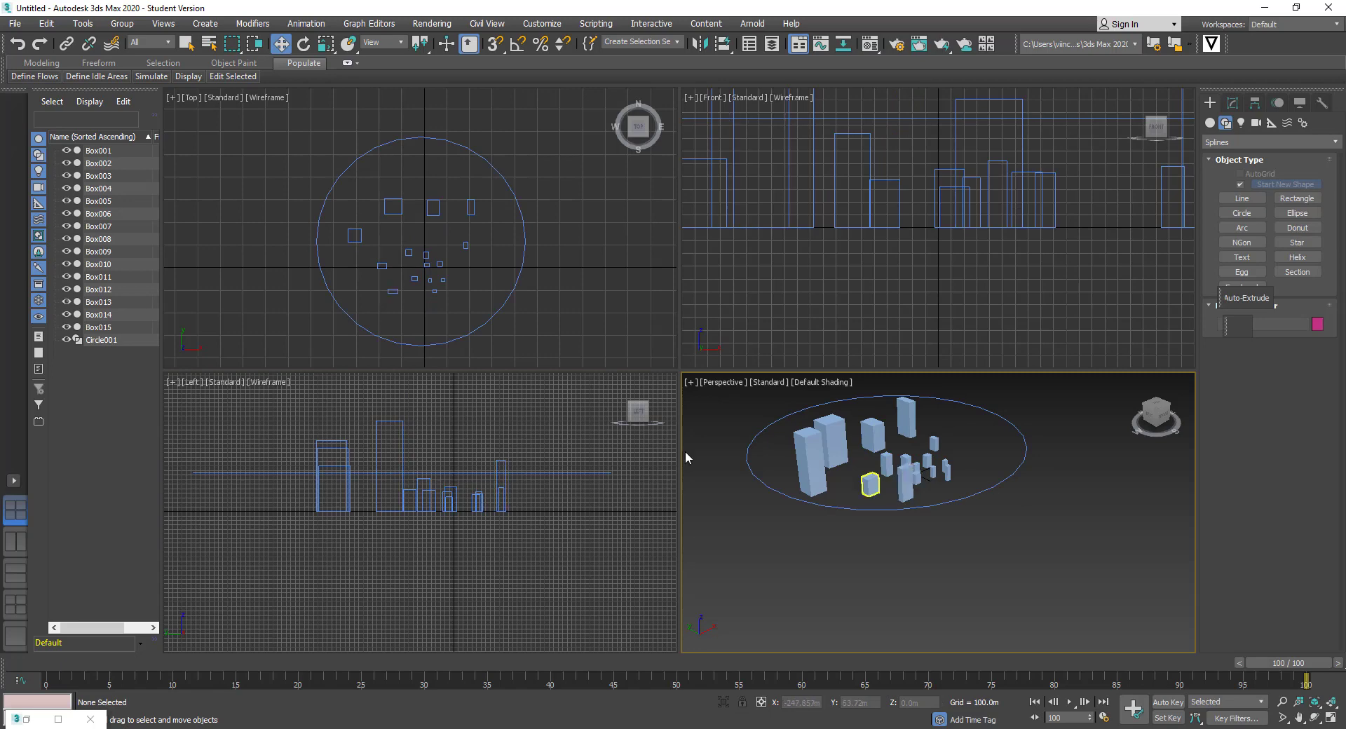
Centre the city in the Perspective view and show the Physical, Target and Free camera types
middle_click_drag(824, 447, 780, 536)
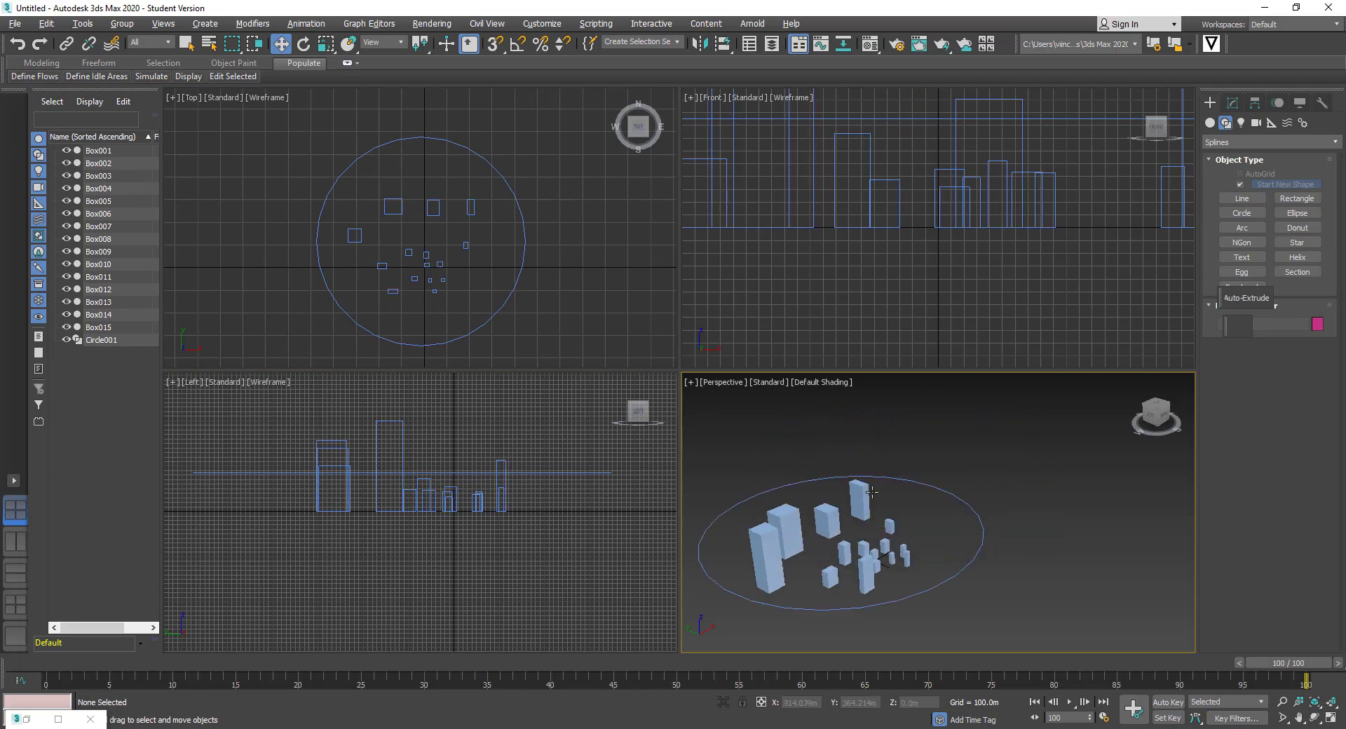
middle_click_drag(871, 492, 956, 463)
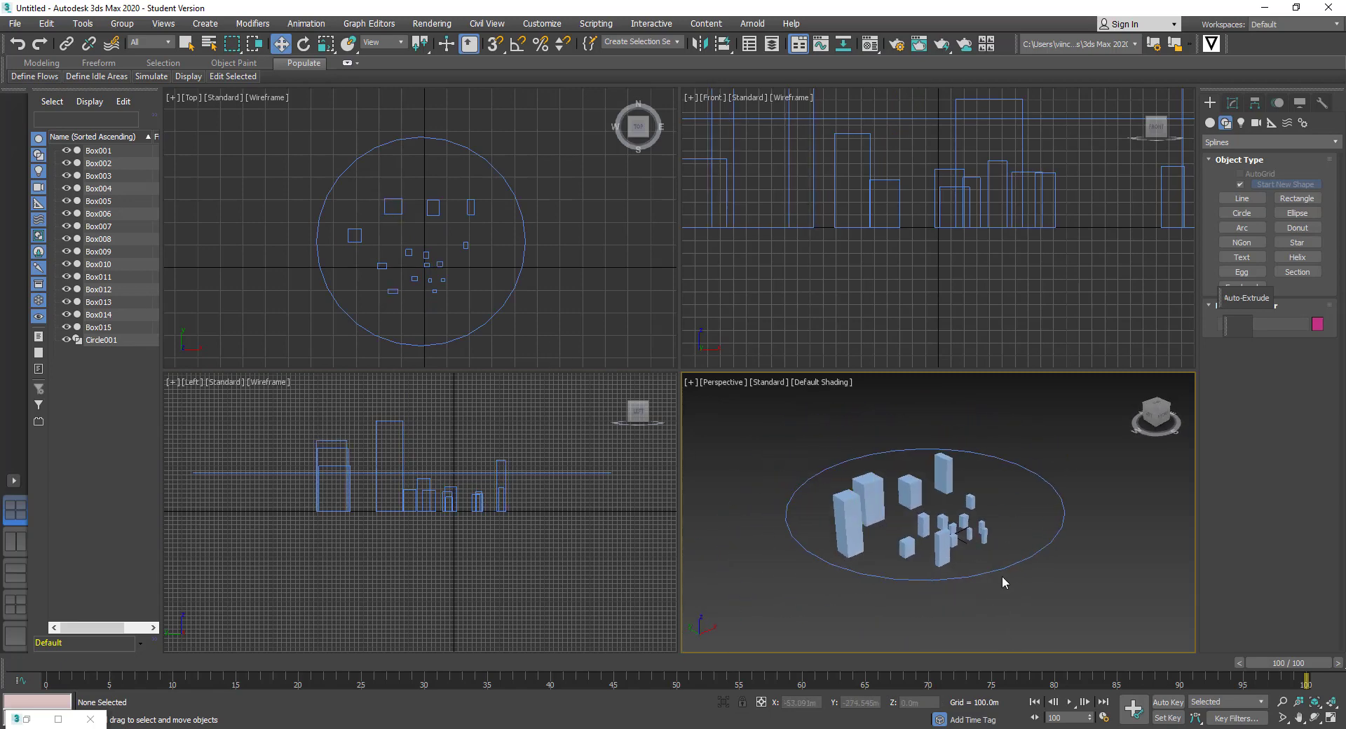
middle_click_drag(1002, 582, 1004, 564)
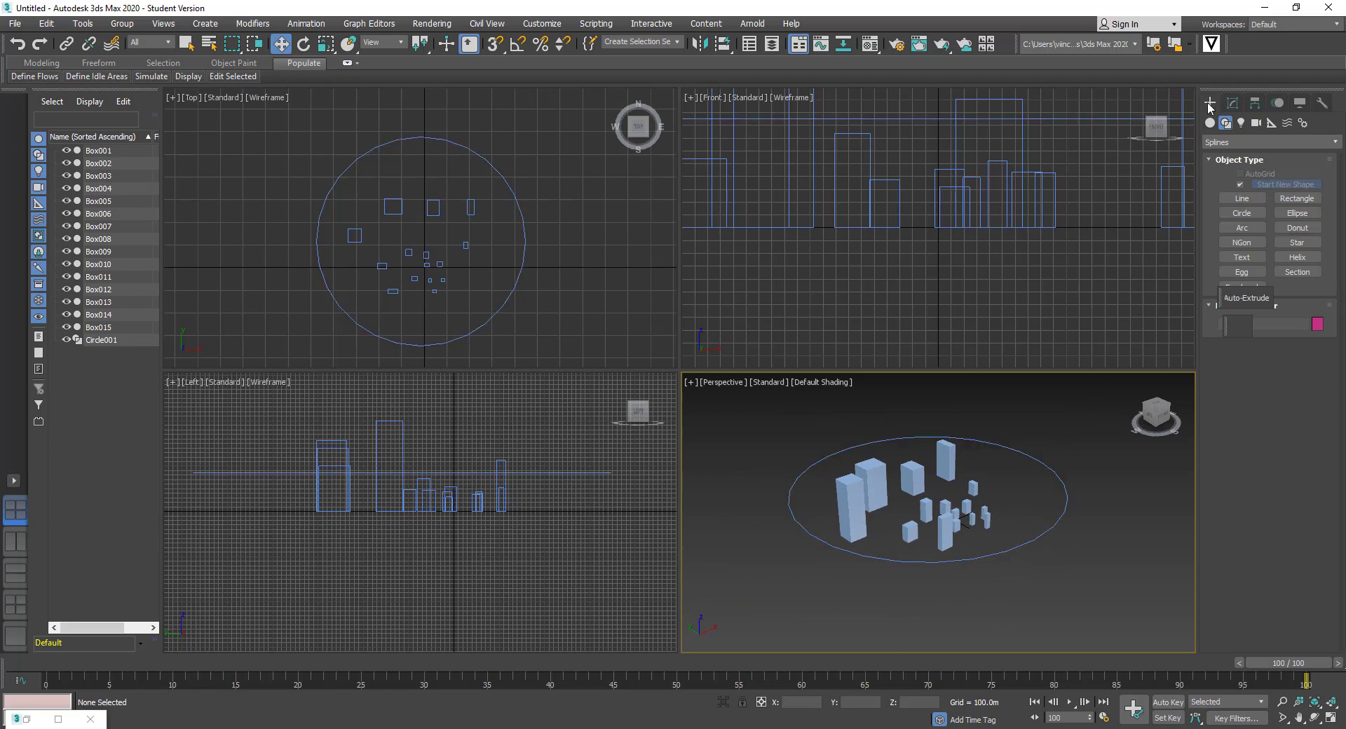
left_click(1257, 124)
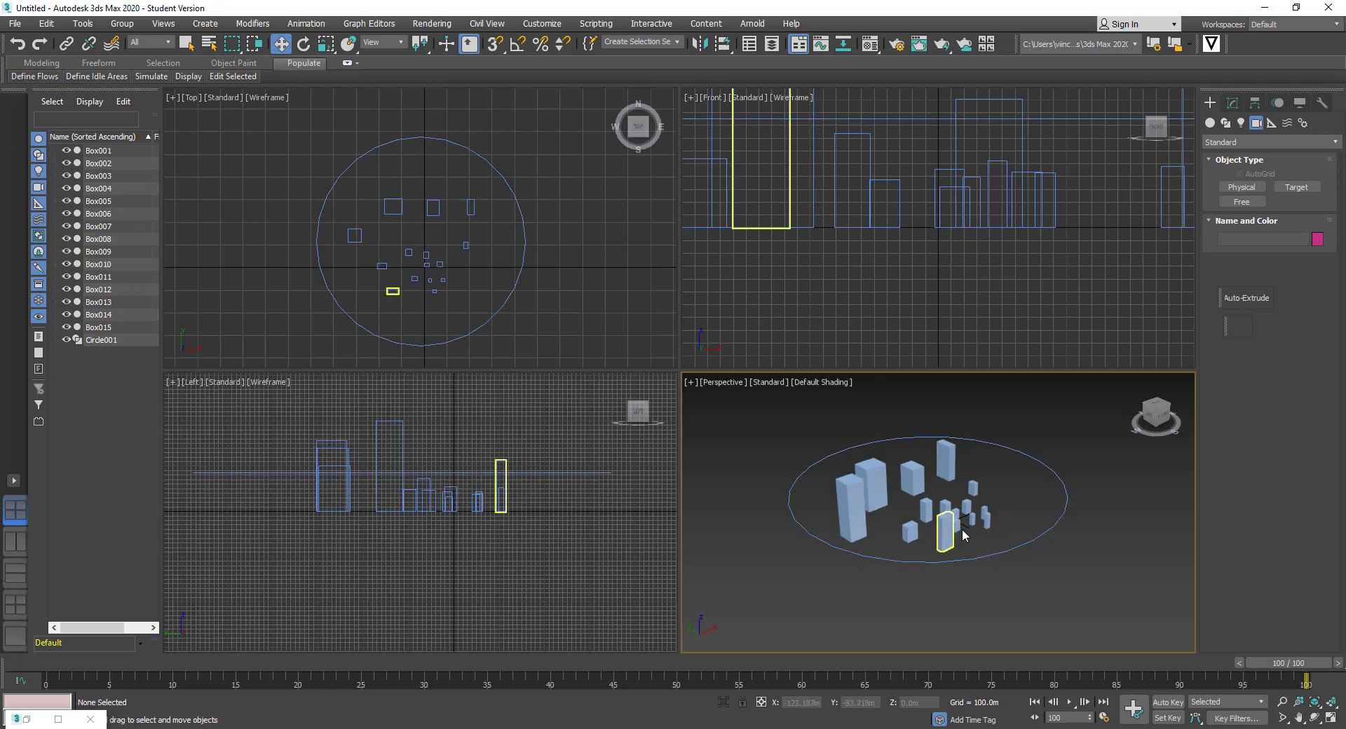
Create target camera Camera001 at the circle's right edge, aimed at the city centre
left_click(1298, 188)
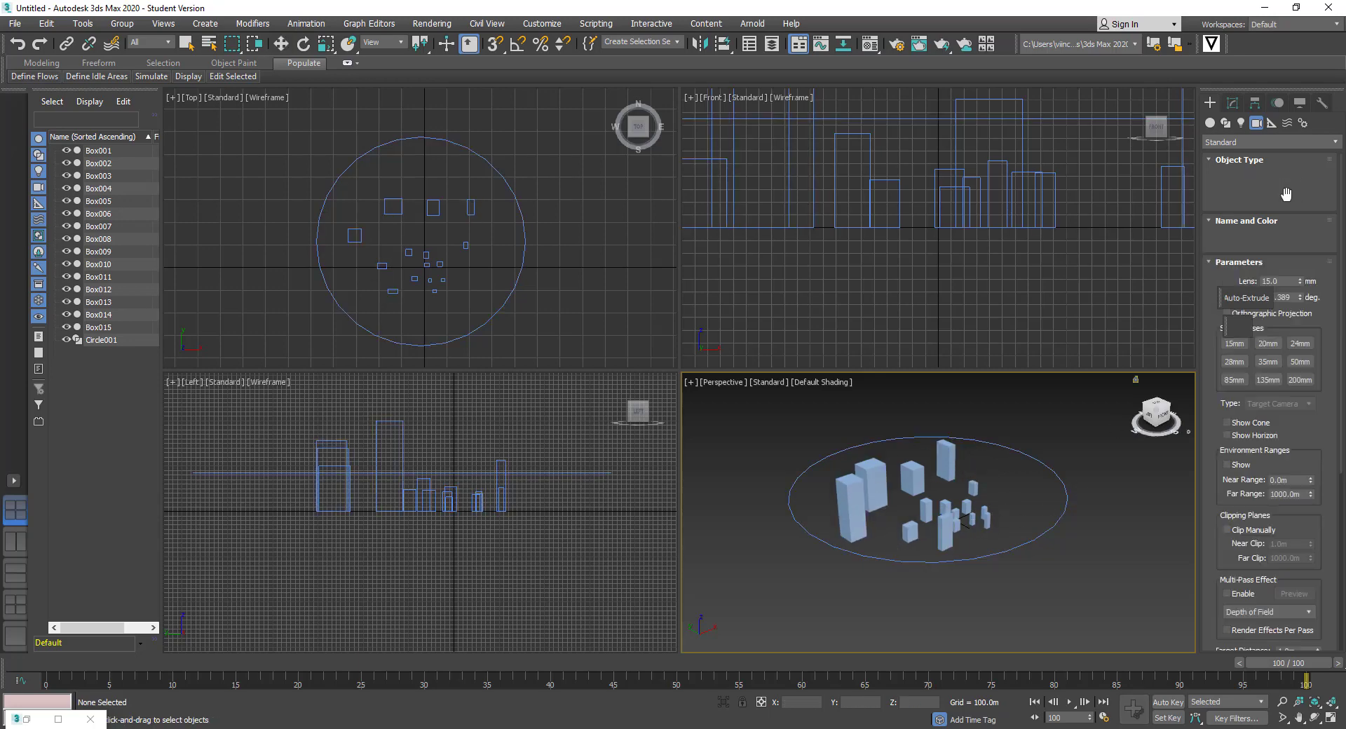
left_click_drag(526, 244, 421, 249)
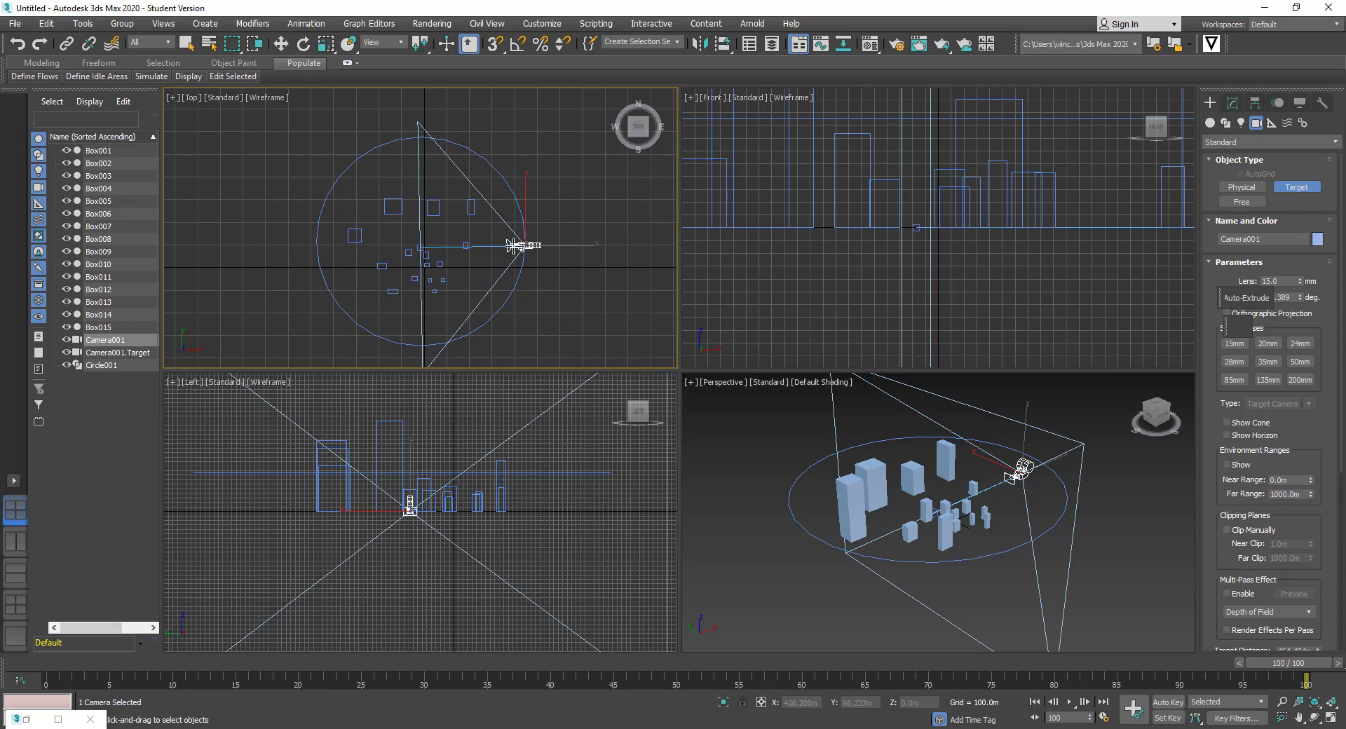
scroll(422, 249, "up", 5)
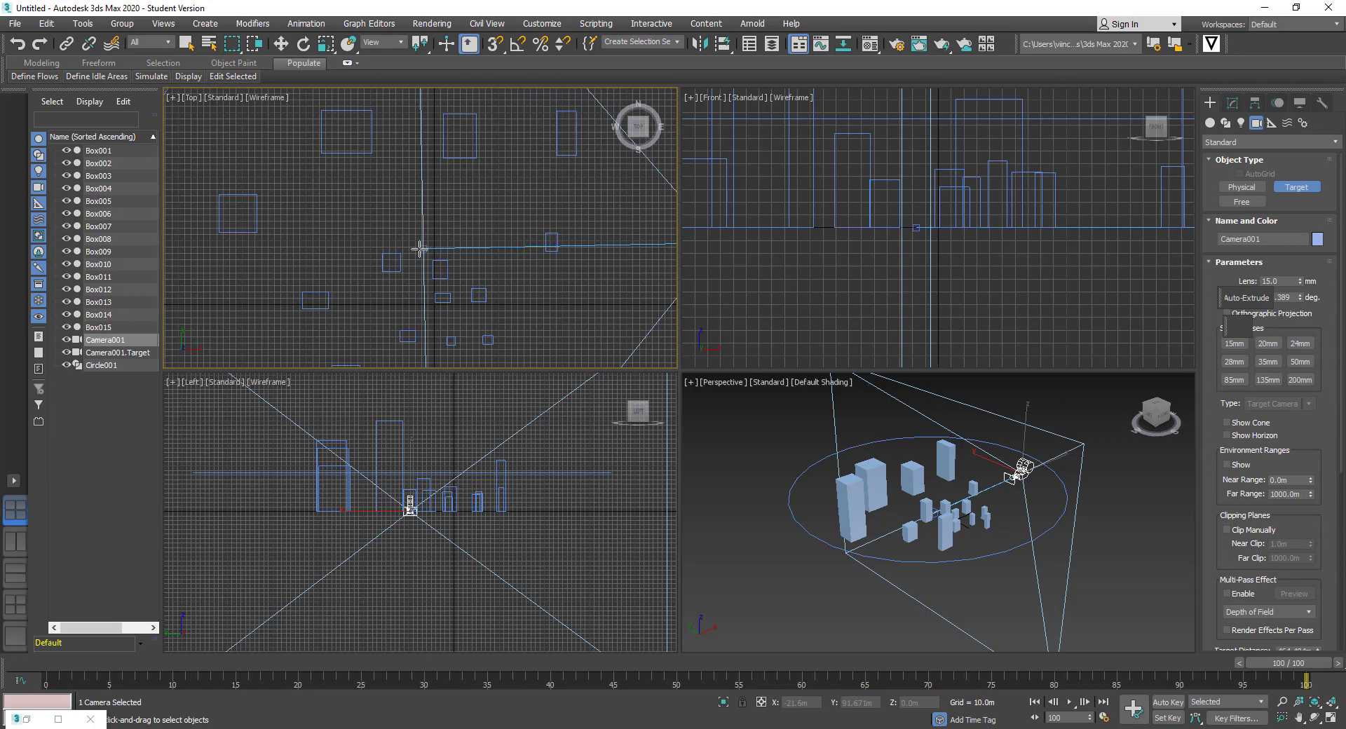
scroll(421, 249, "down", 5)
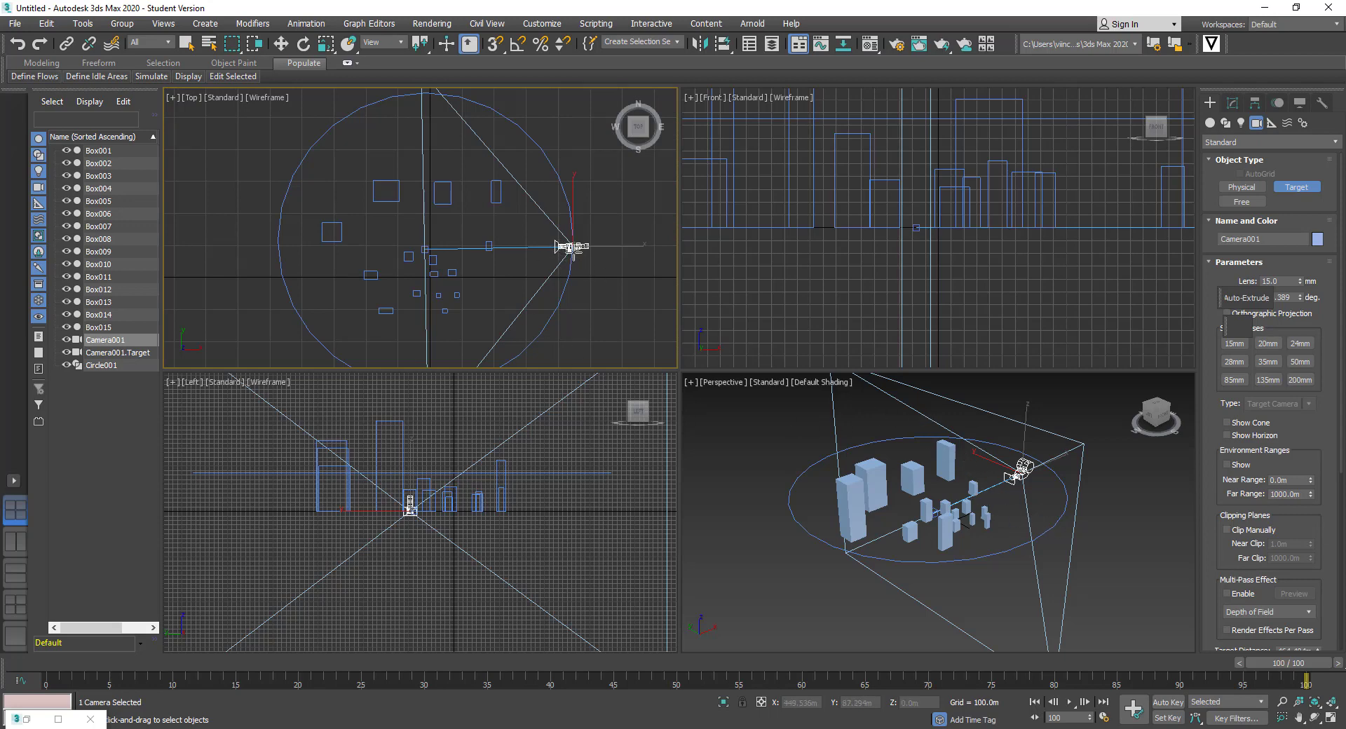
scroll(573, 247, "down", 2)
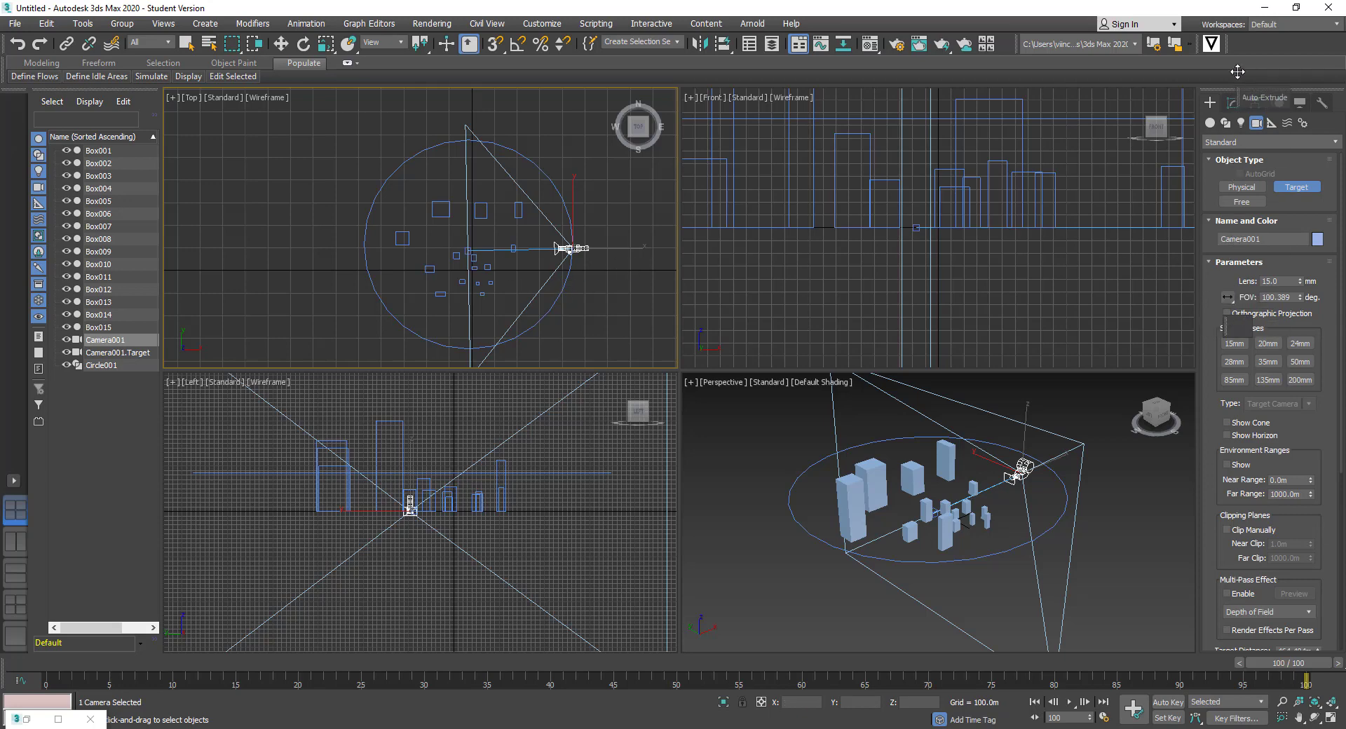
Dock and hide the Auto-Extrude toolbar, then orbit the Perspective view around the city
left_click_drag(1238, 72, 1255, 46)
right_click(1227, 321)
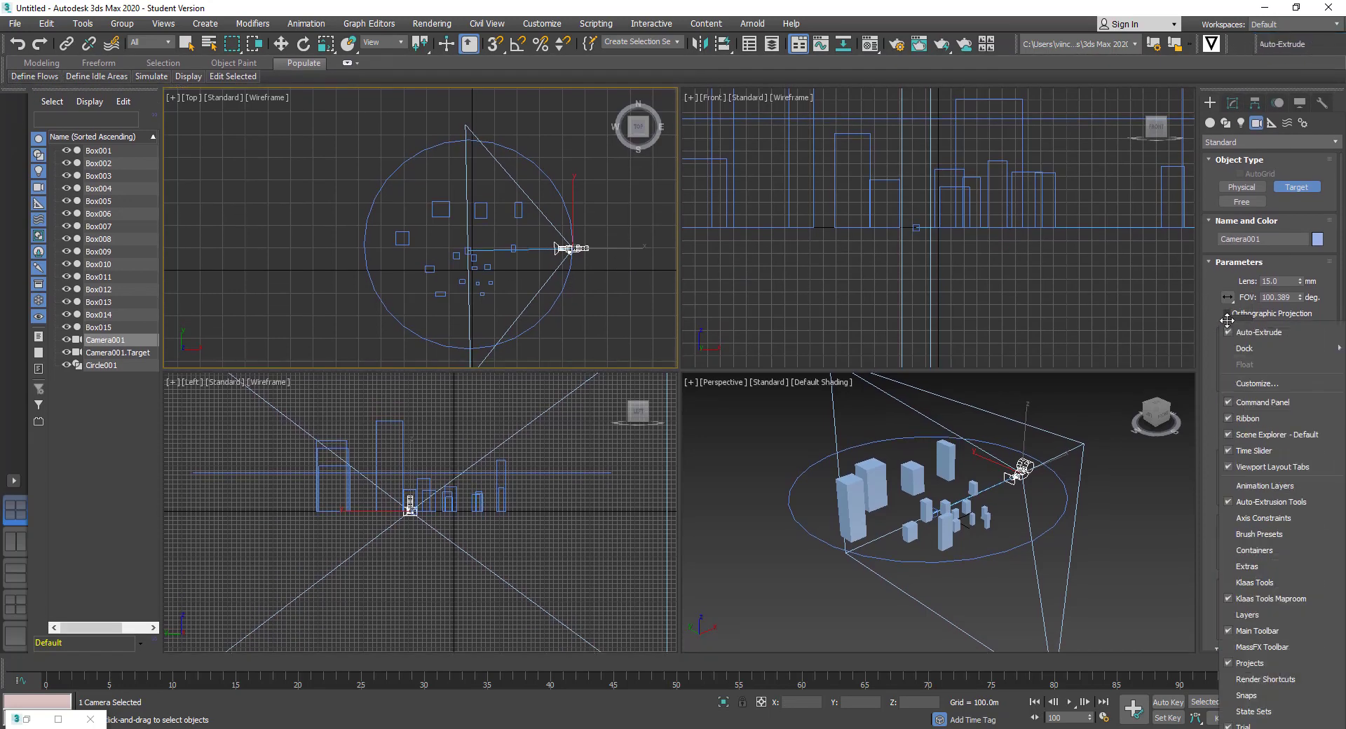
left_click(1239, 331)
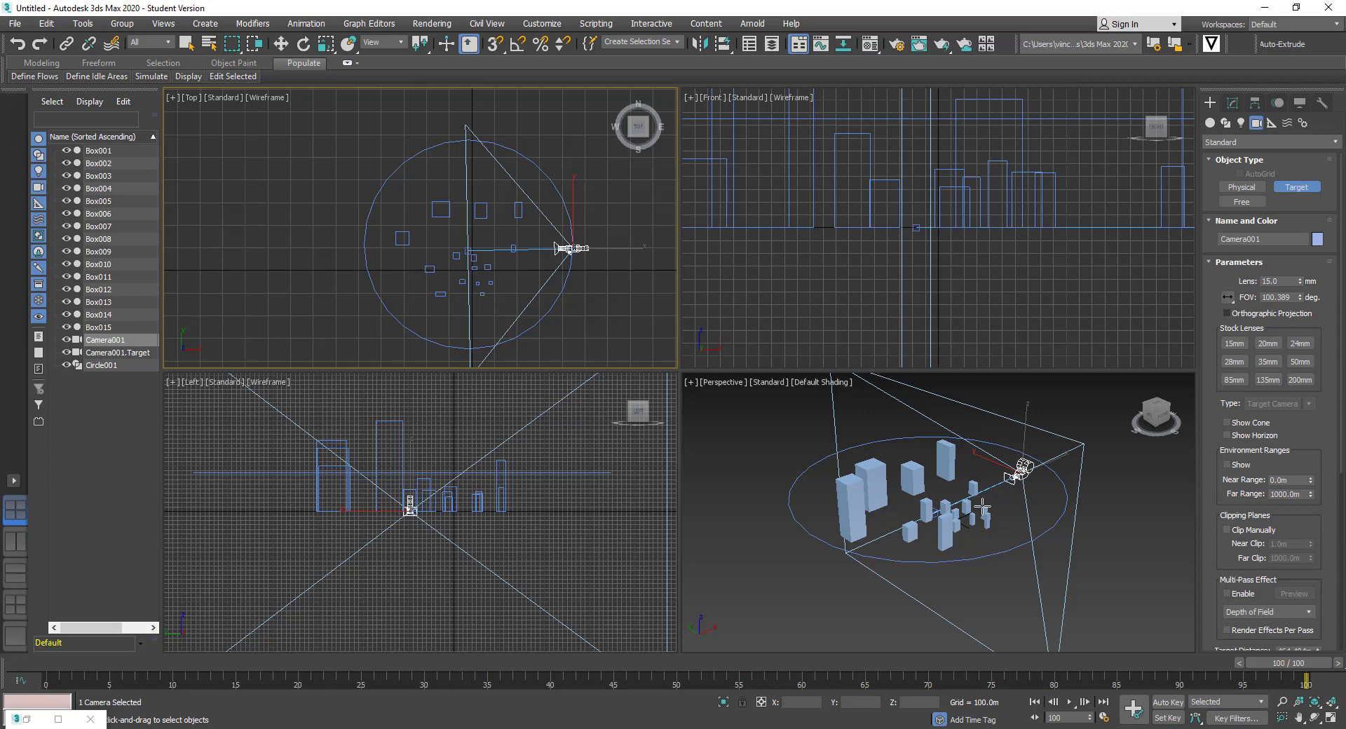
middle_click_drag(1052, 553, 977, 539, "alt")
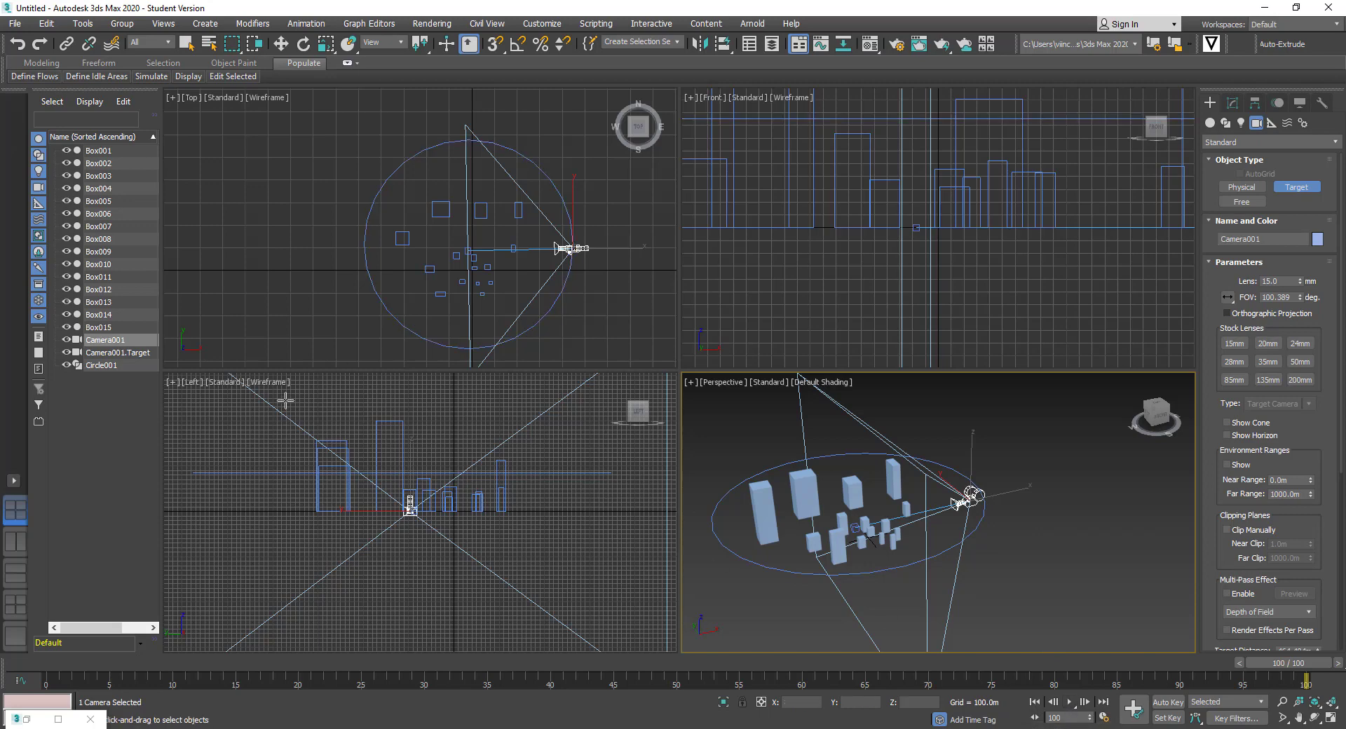
Set the Left viewport to Camera001 with Facets shading and Edged Faces
right_click(448, 413)
left_click(192, 382)
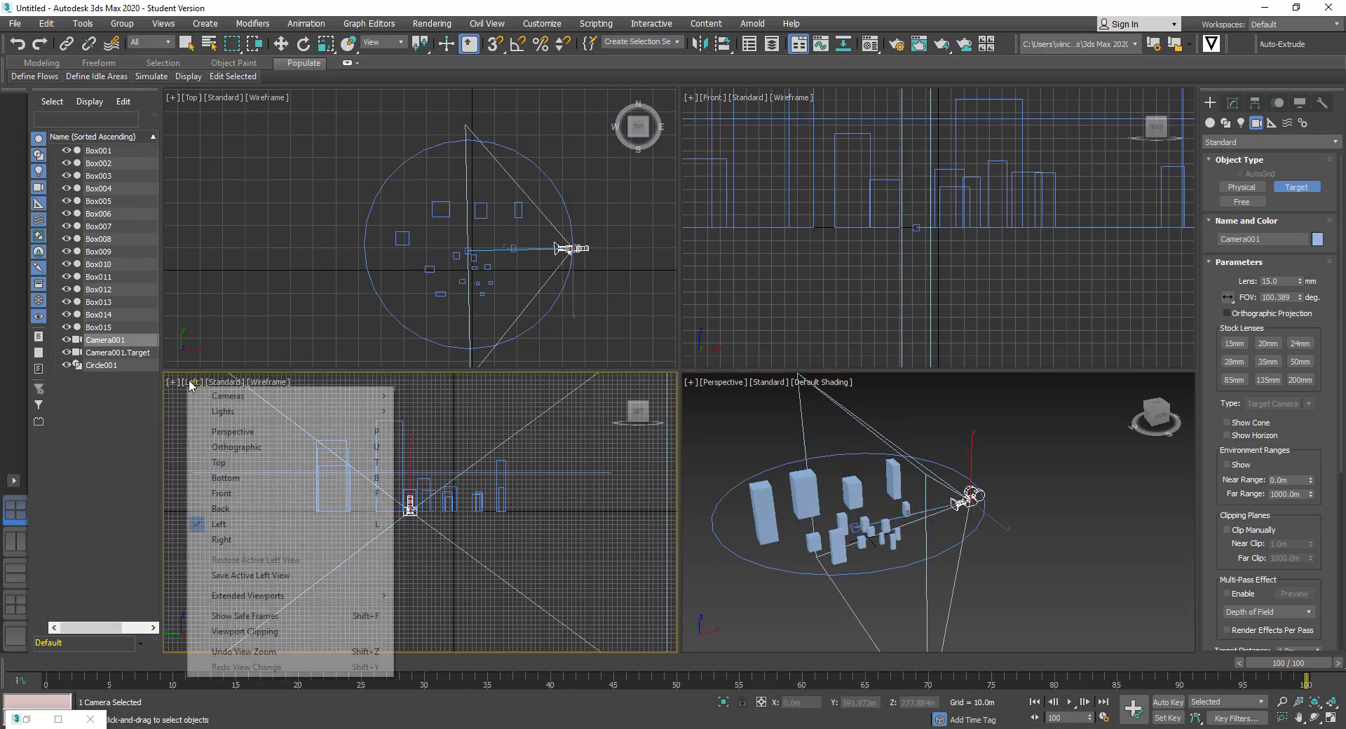
mouse_move(295, 396)
left_click(435, 396)
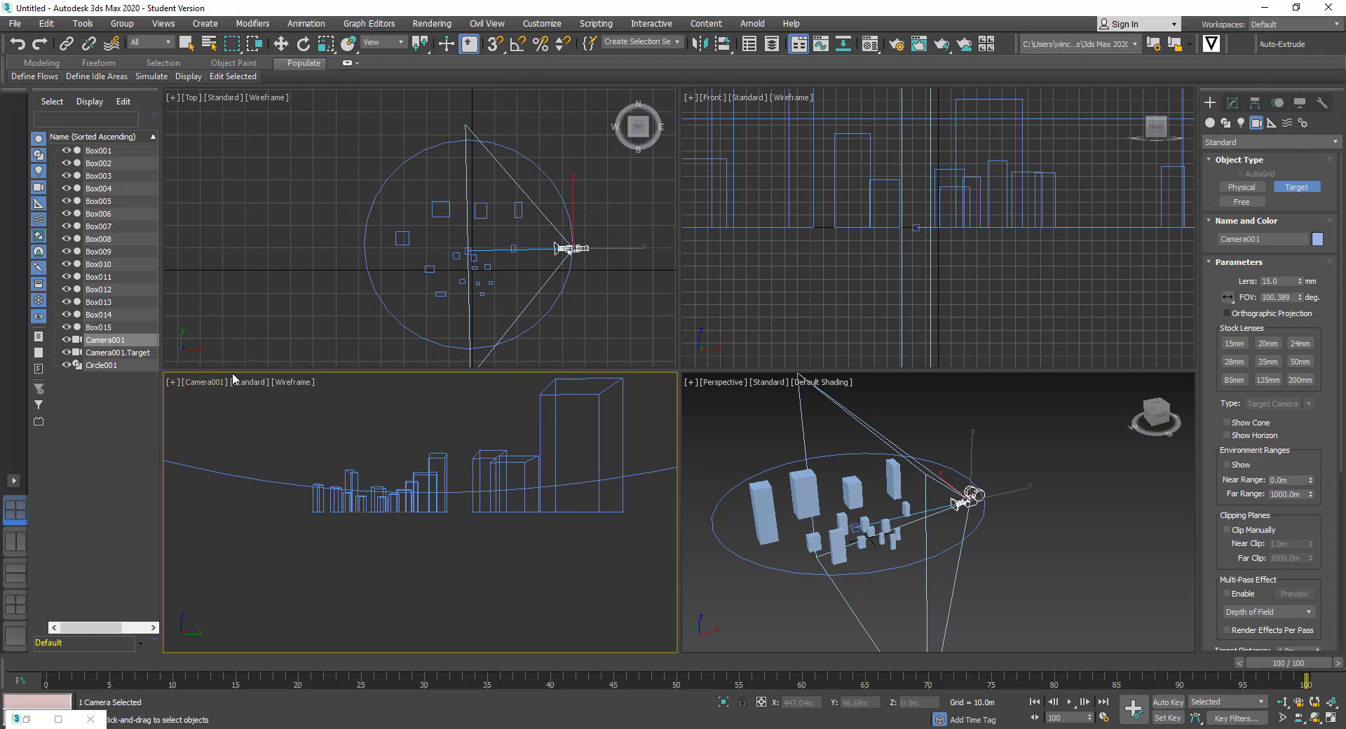
left_click(292, 384)
left_click(321, 411)
left_click(287, 382)
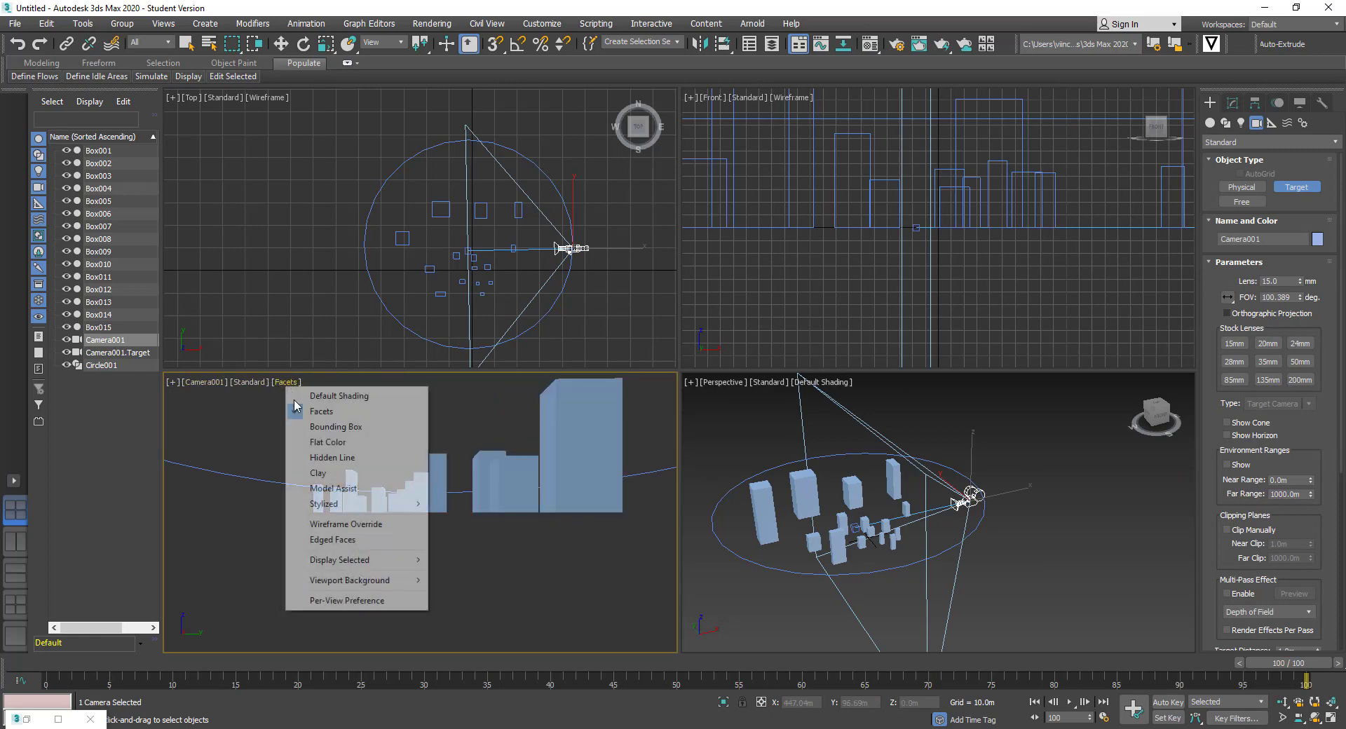
left_click(333, 539)
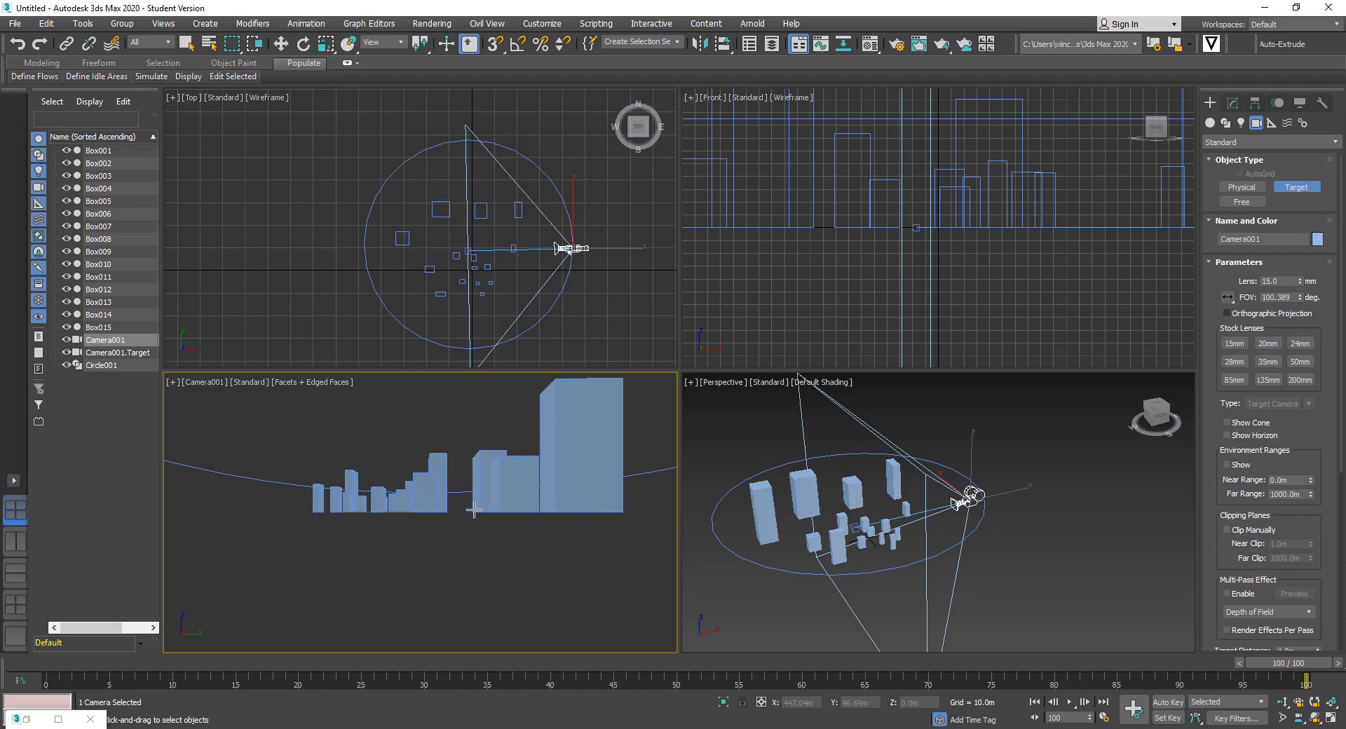
Play, stop and rewind the animation to frame 0, then reactivate the Top viewport
left_click(1073, 704)
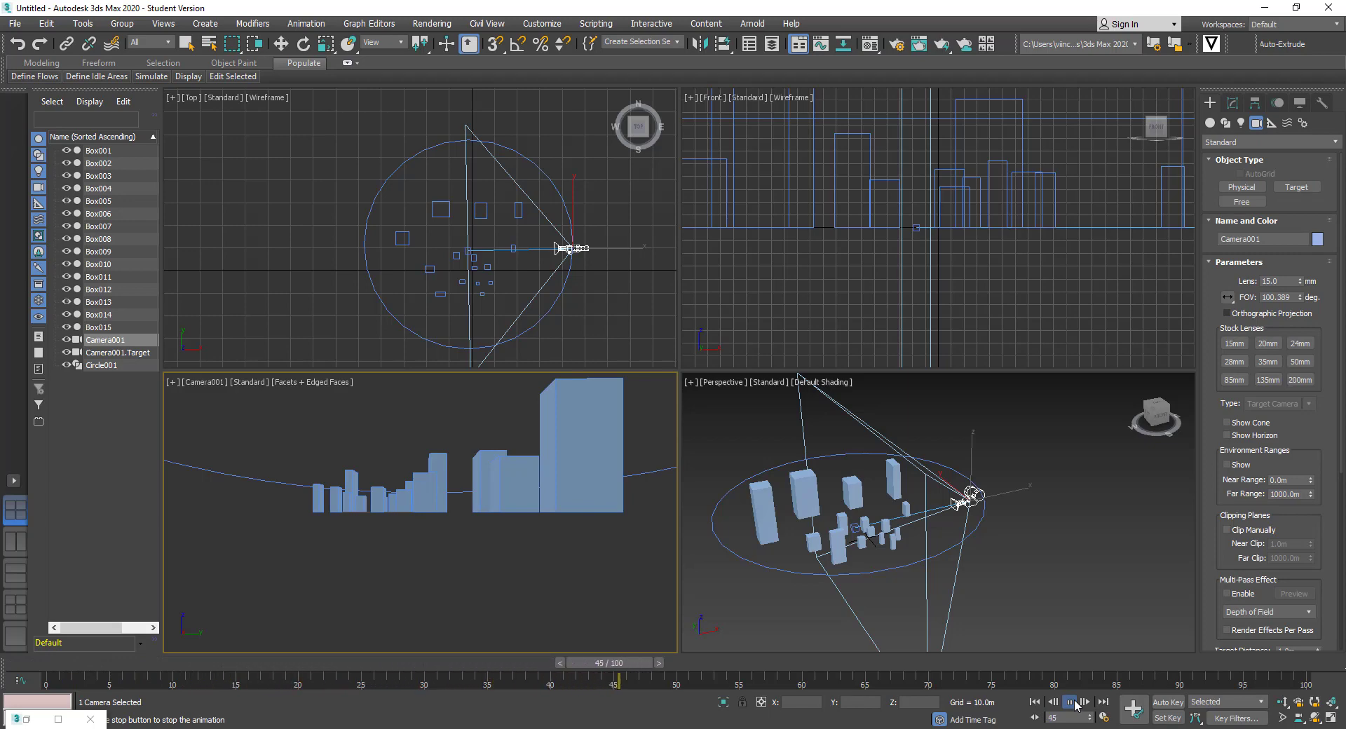
left_click(1071, 702)
left_click(1035, 702)
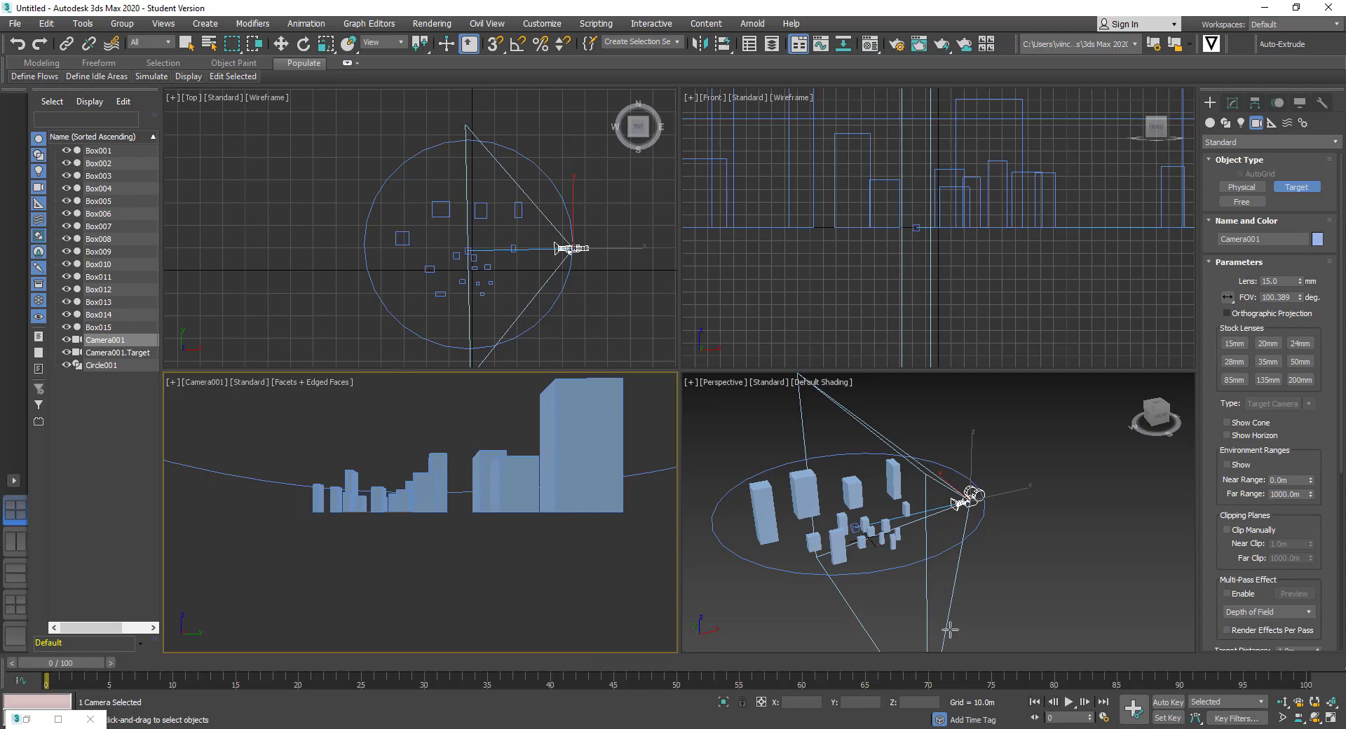
left_click(187, 45)
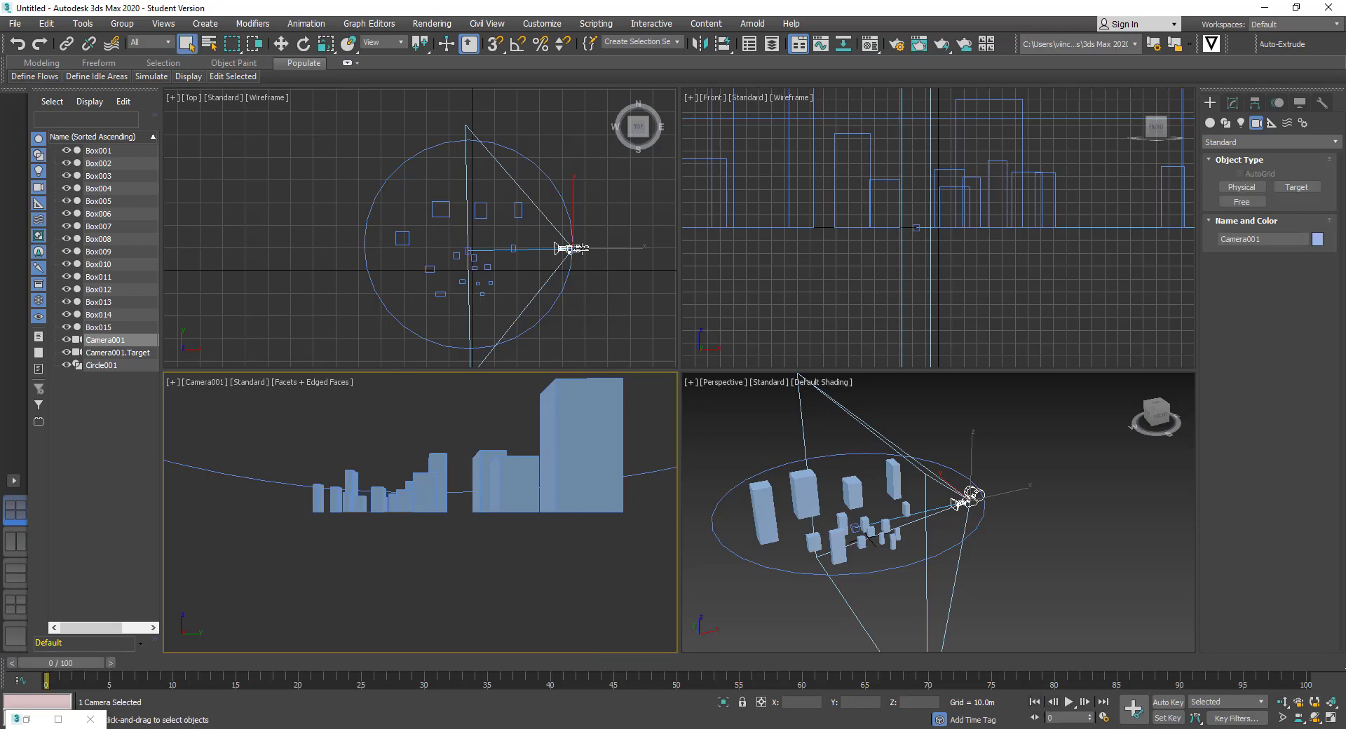
left_click(571, 249)
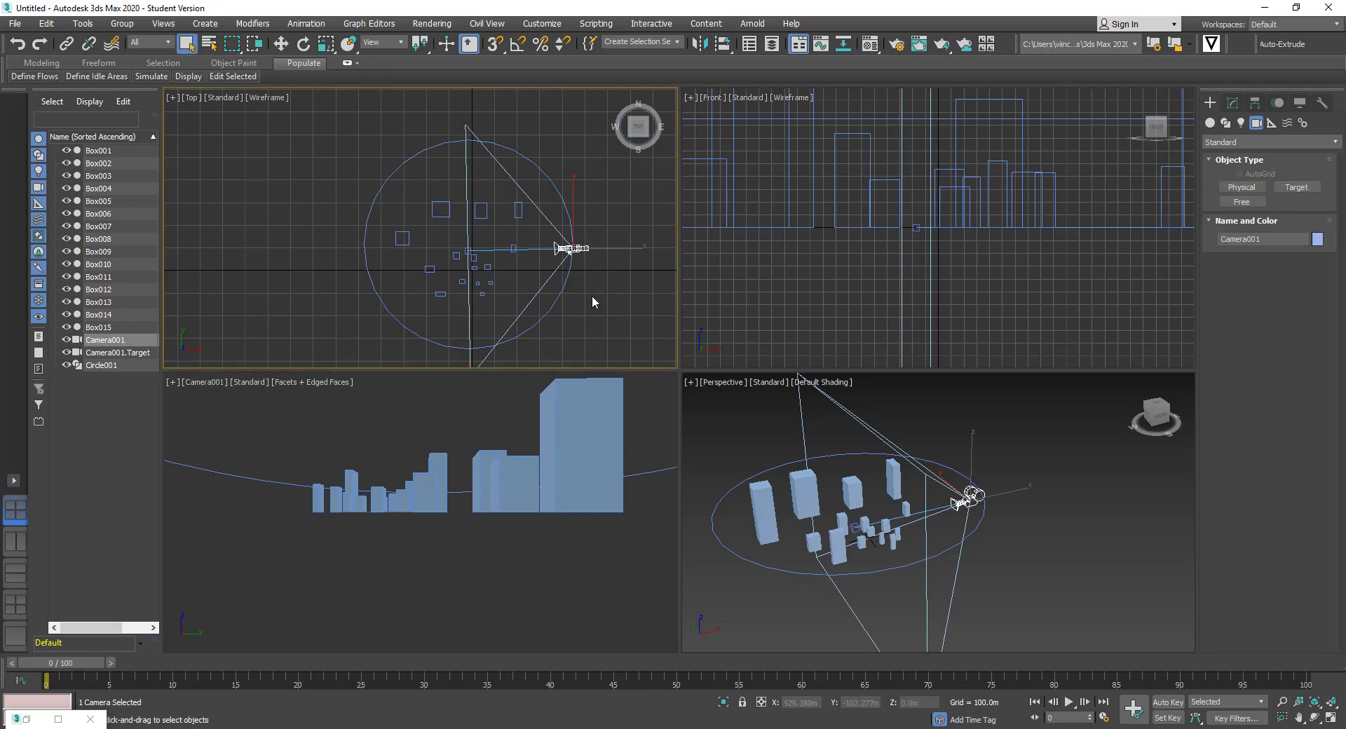
left_click(972, 495)
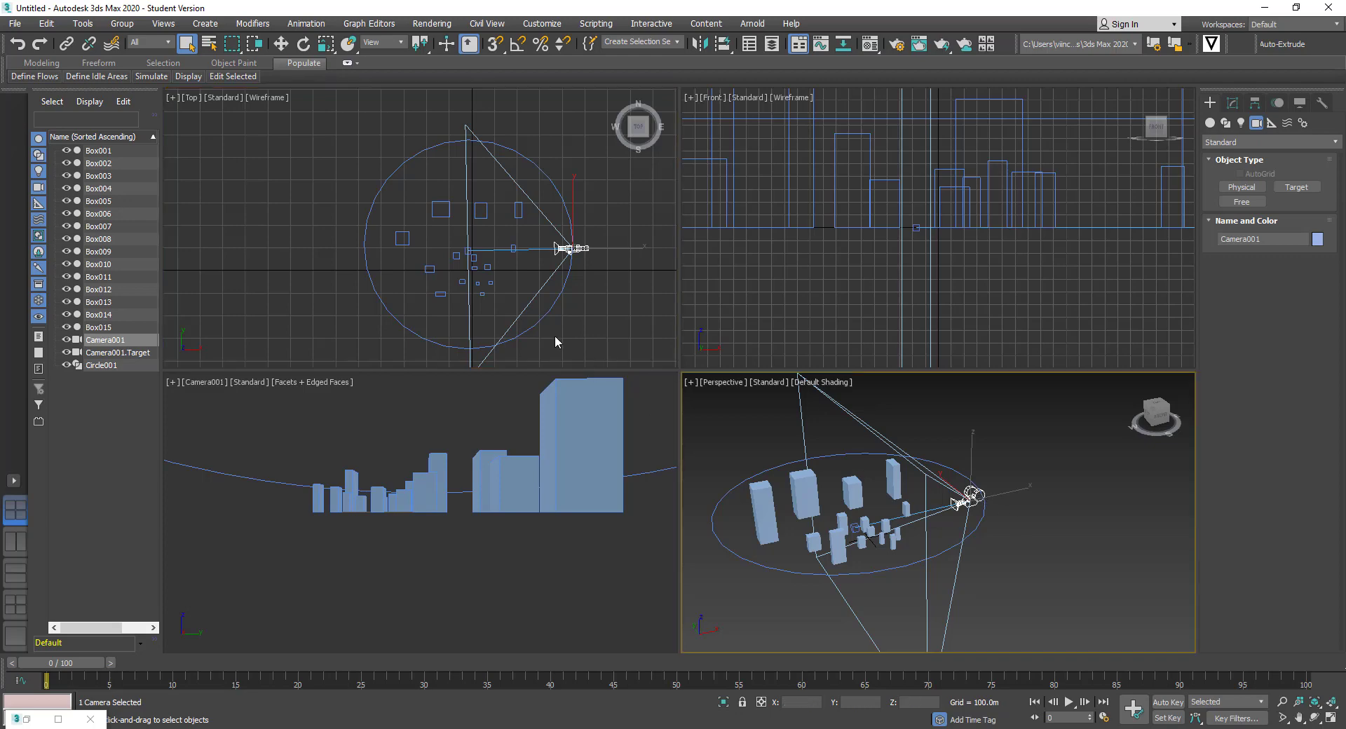
left_click(584, 245)
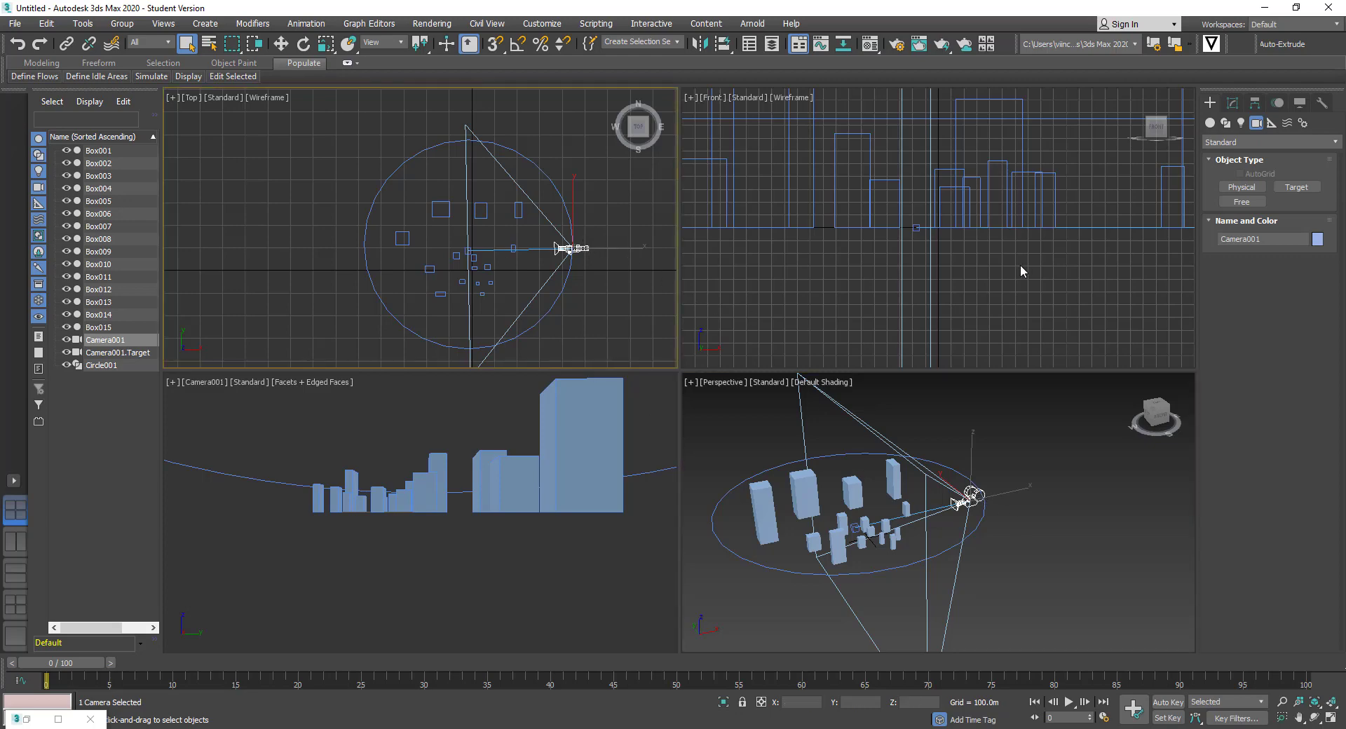
Assign a Path Constraint controller to Camera001's Position track in the Motion panel
left_click(1277, 103)
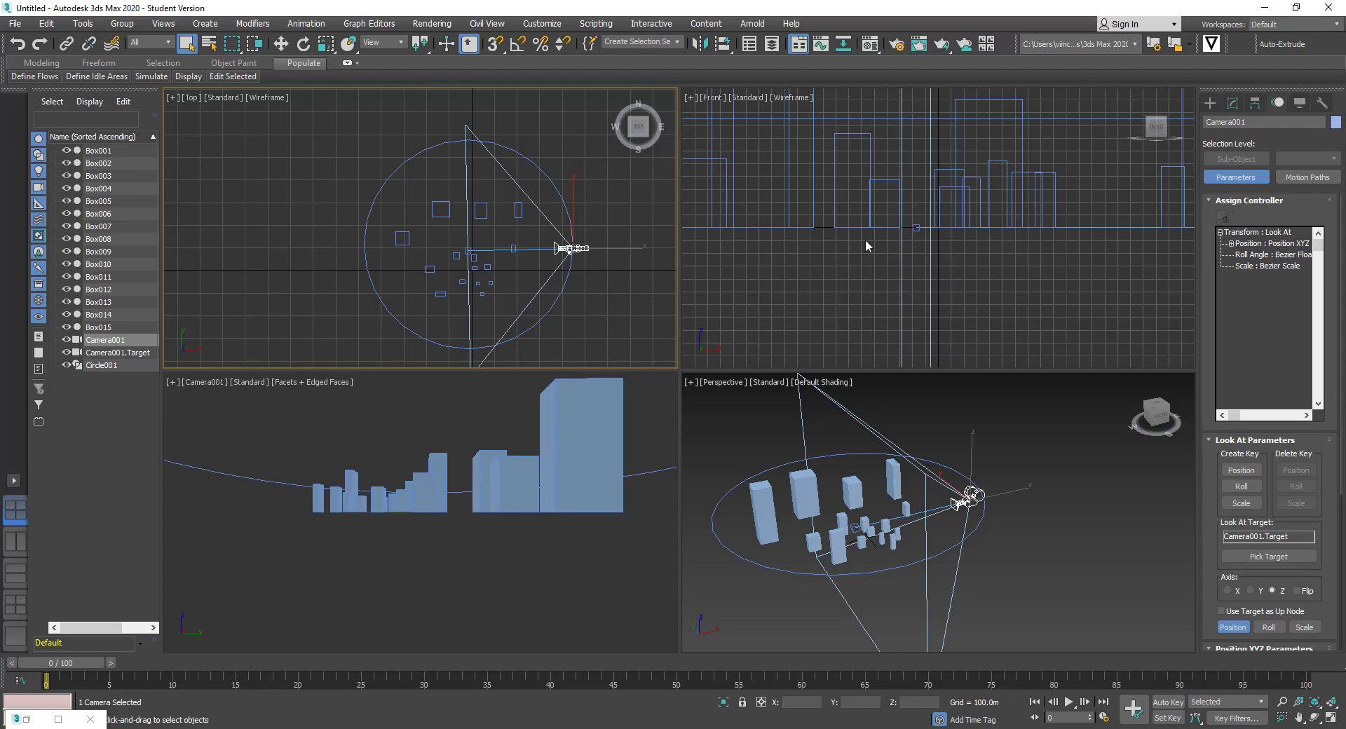
left_click(1275, 245)
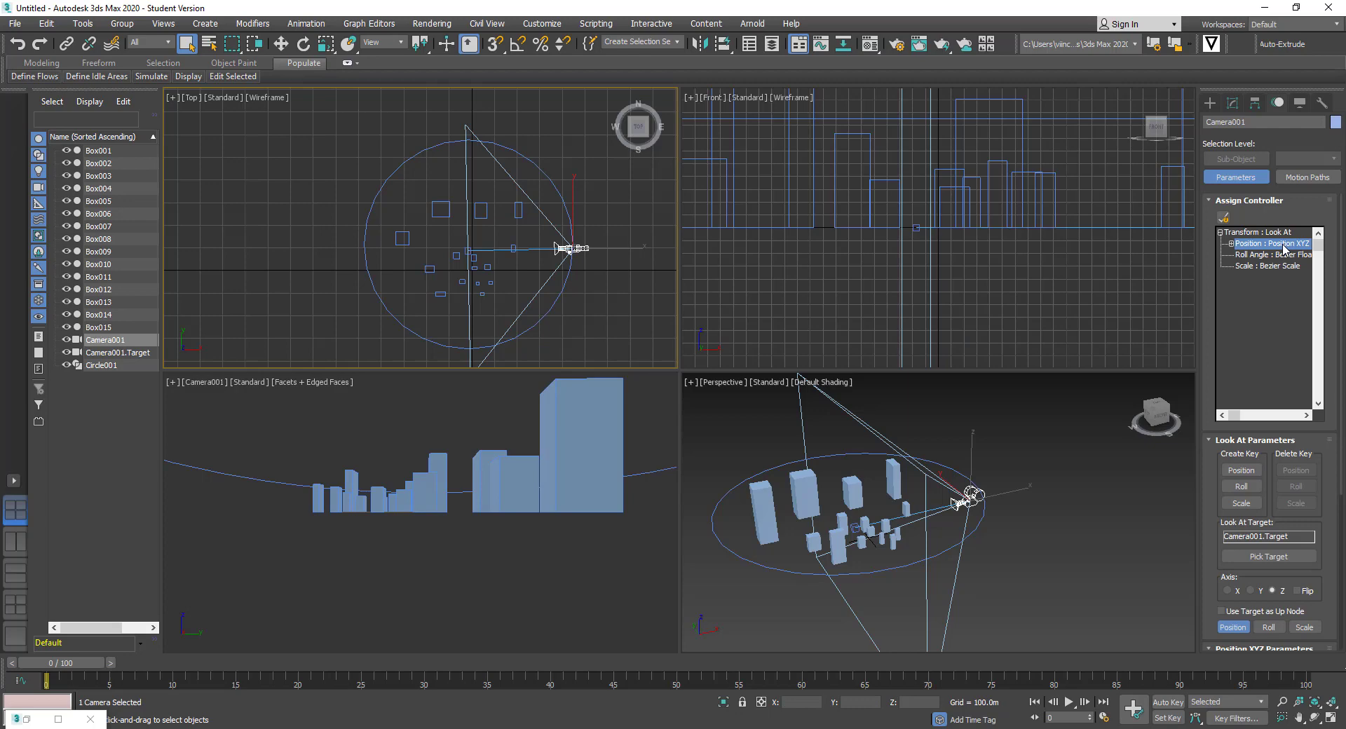
left_click(1224, 219)
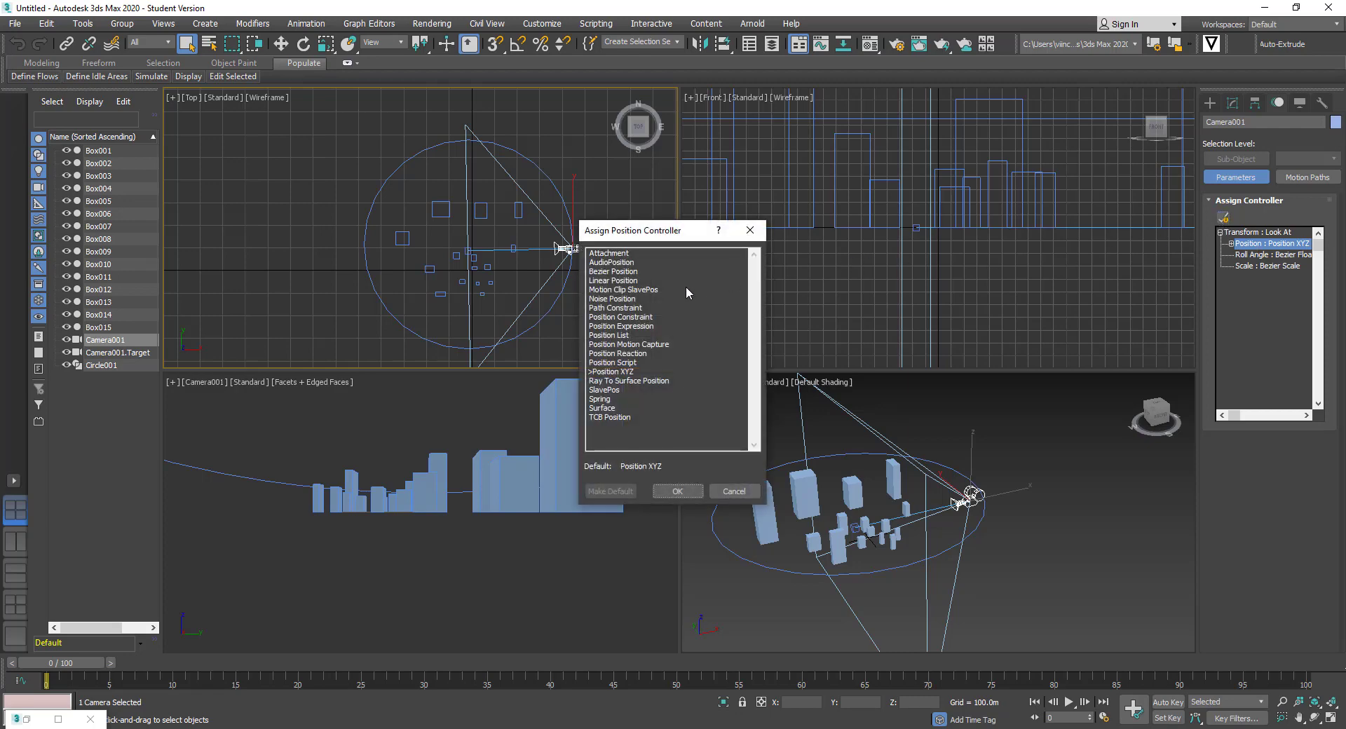
left_click(613, 309)
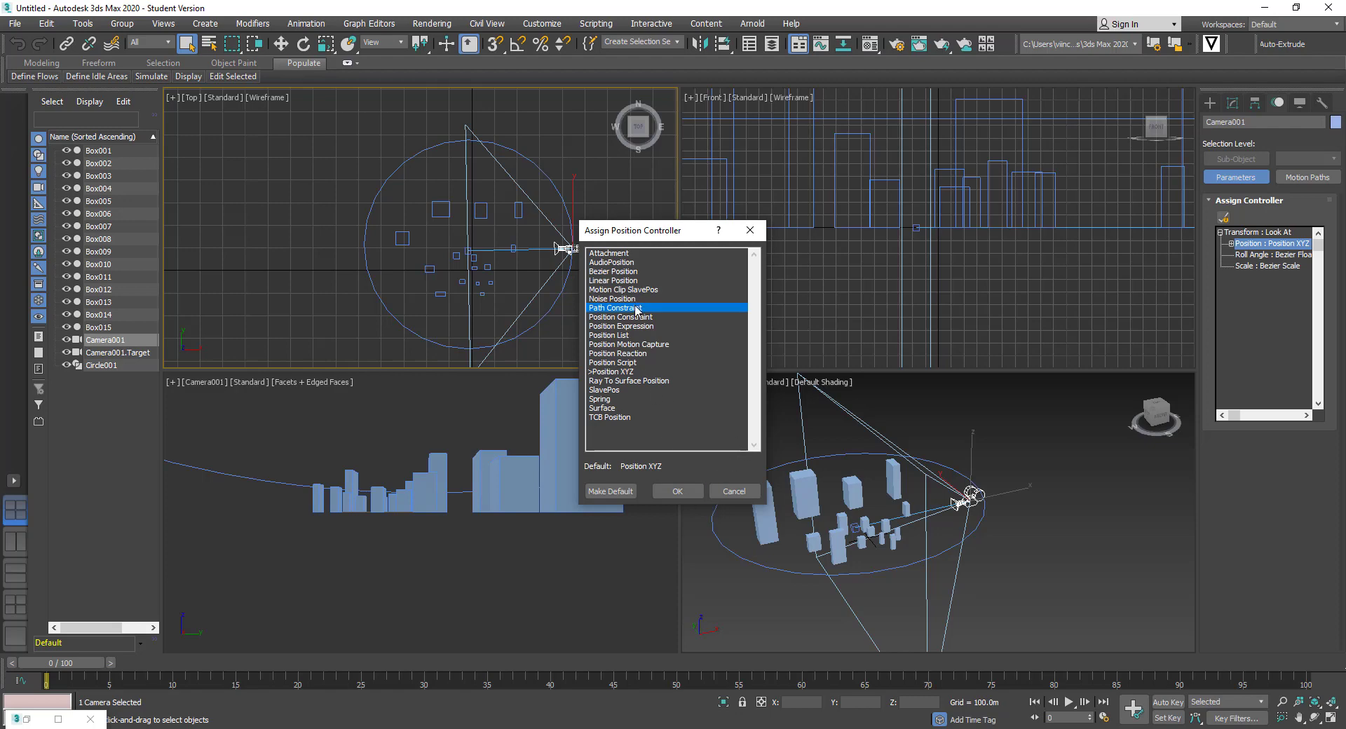
left_click(677, 491)
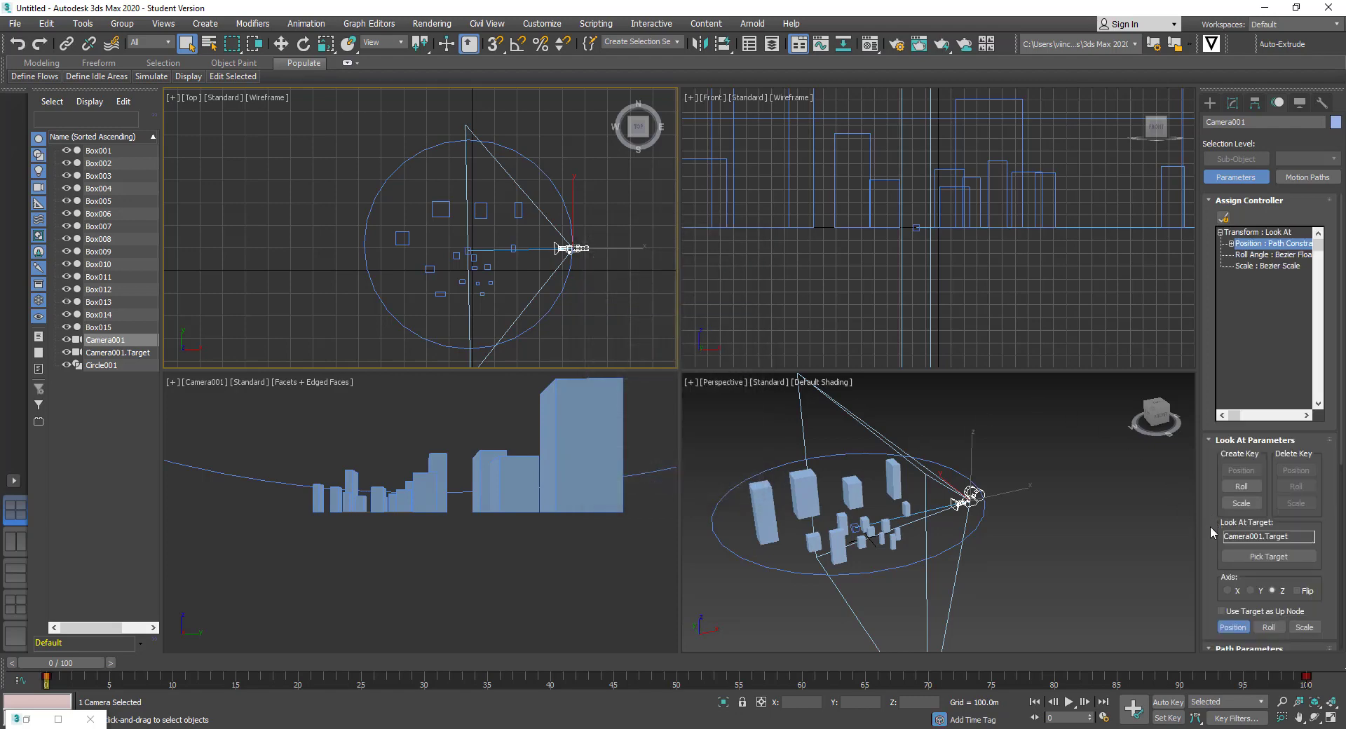
Add Circle001 as Camera001's path at weight 50, then activate the Camera001 viewport
scroll(1213, 477, "down", 5)
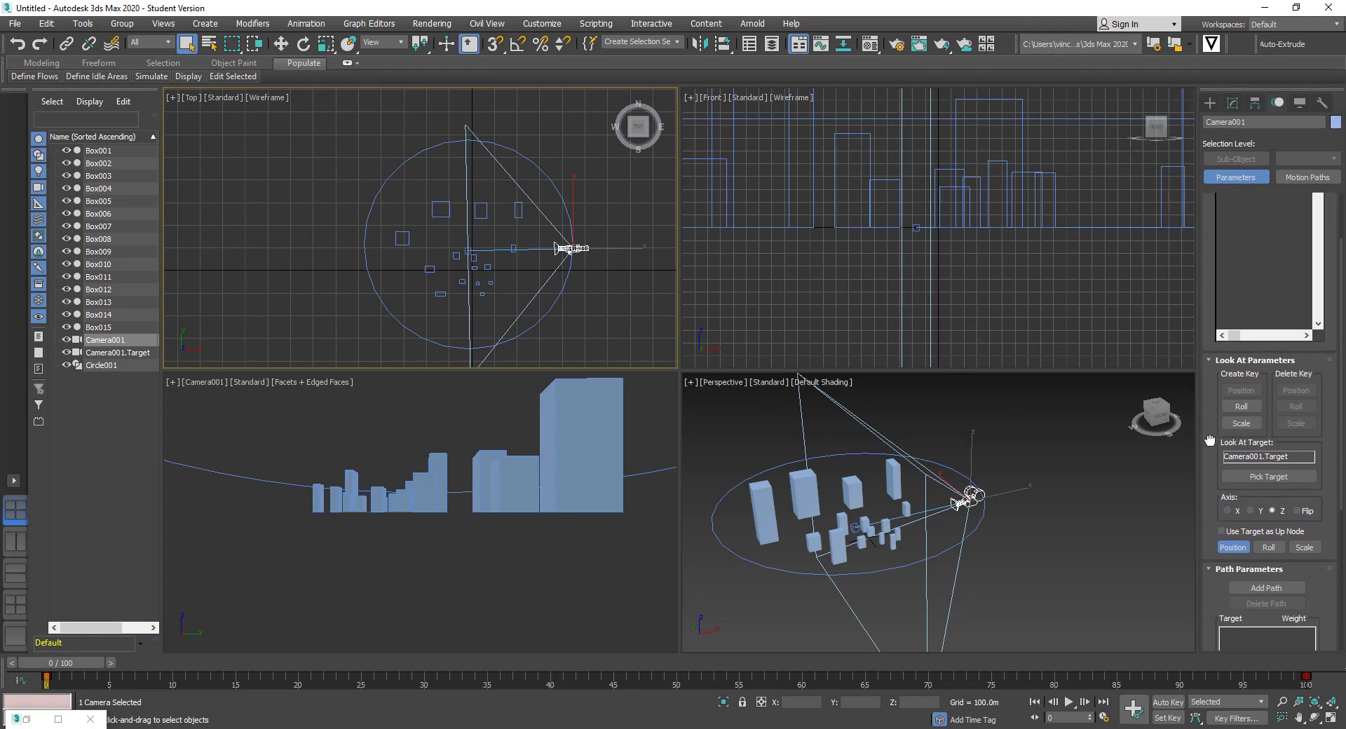
scroll(1213, 420, "down", 2)
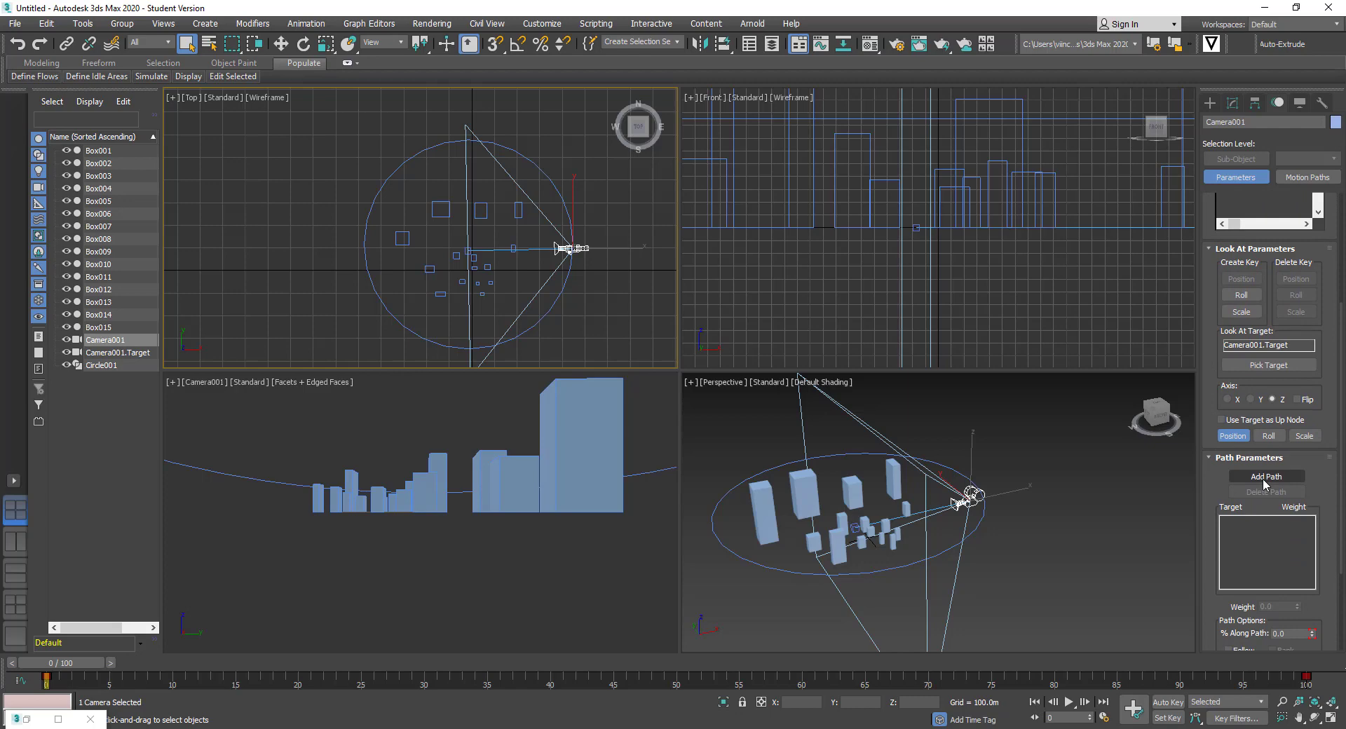
left_click(1265, 477)
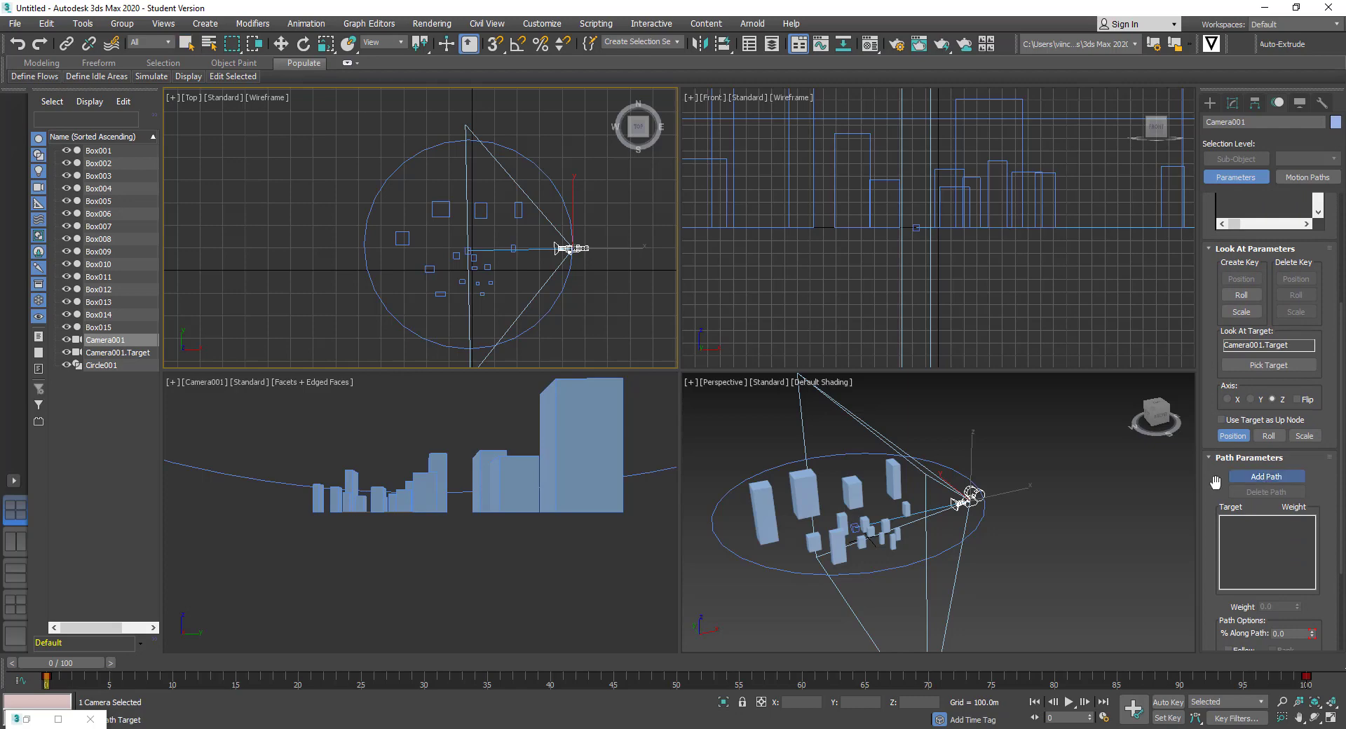
left_click(555, 187)
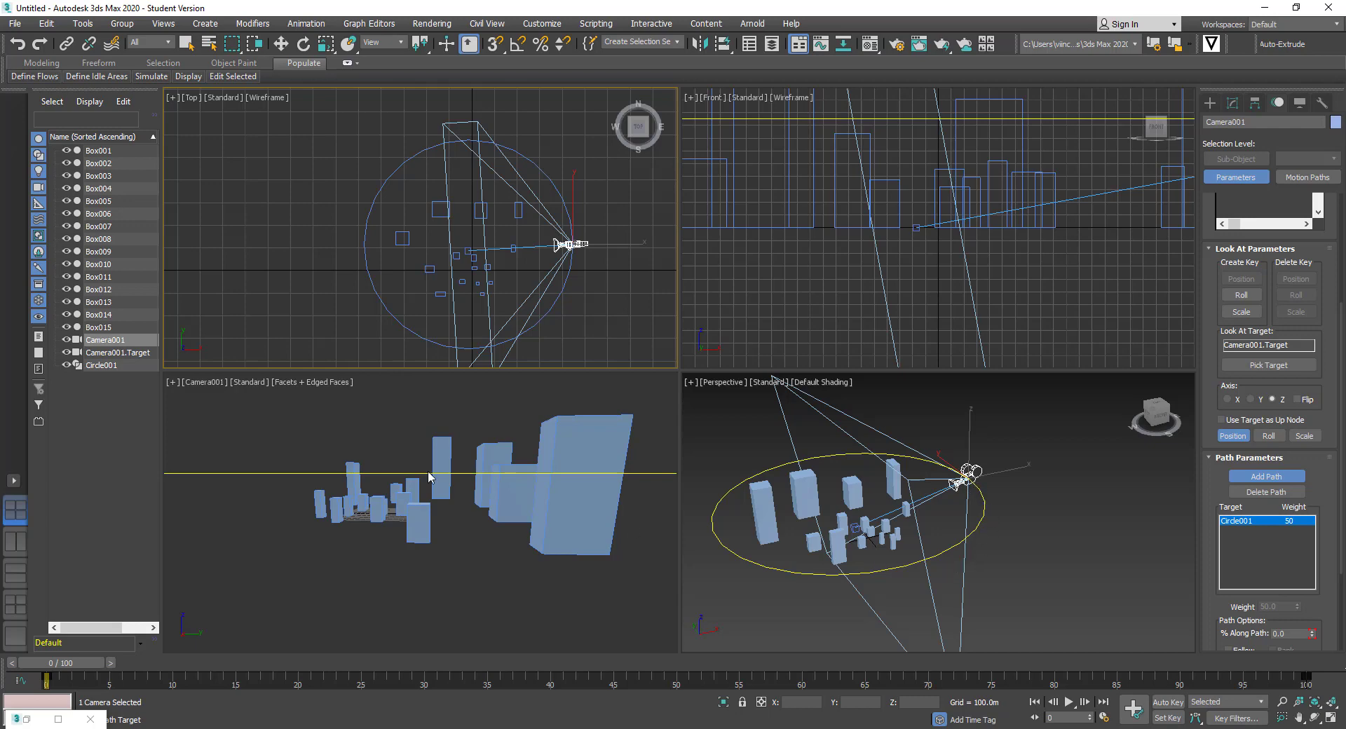
left_click(456, 547)
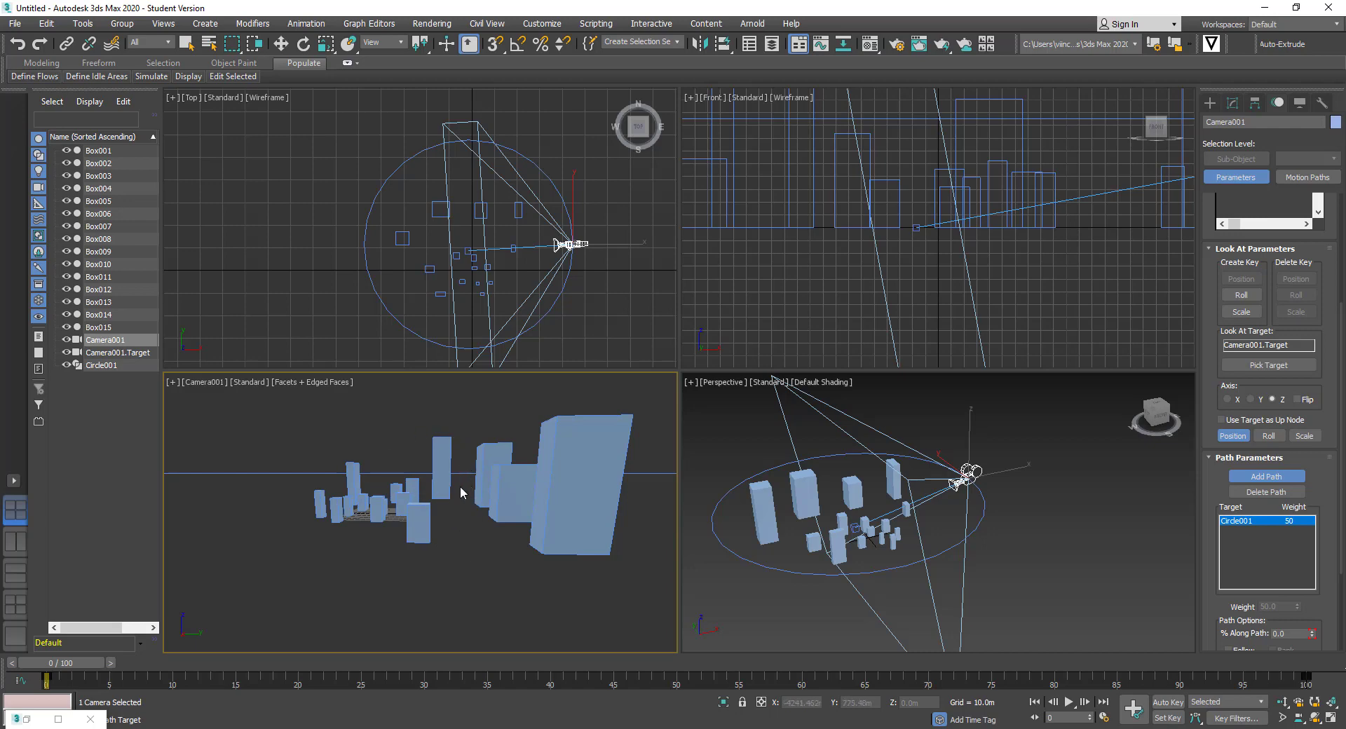
Preview the camera circling the city twice, recentring the Top view between plays
left_click(1068, 702)
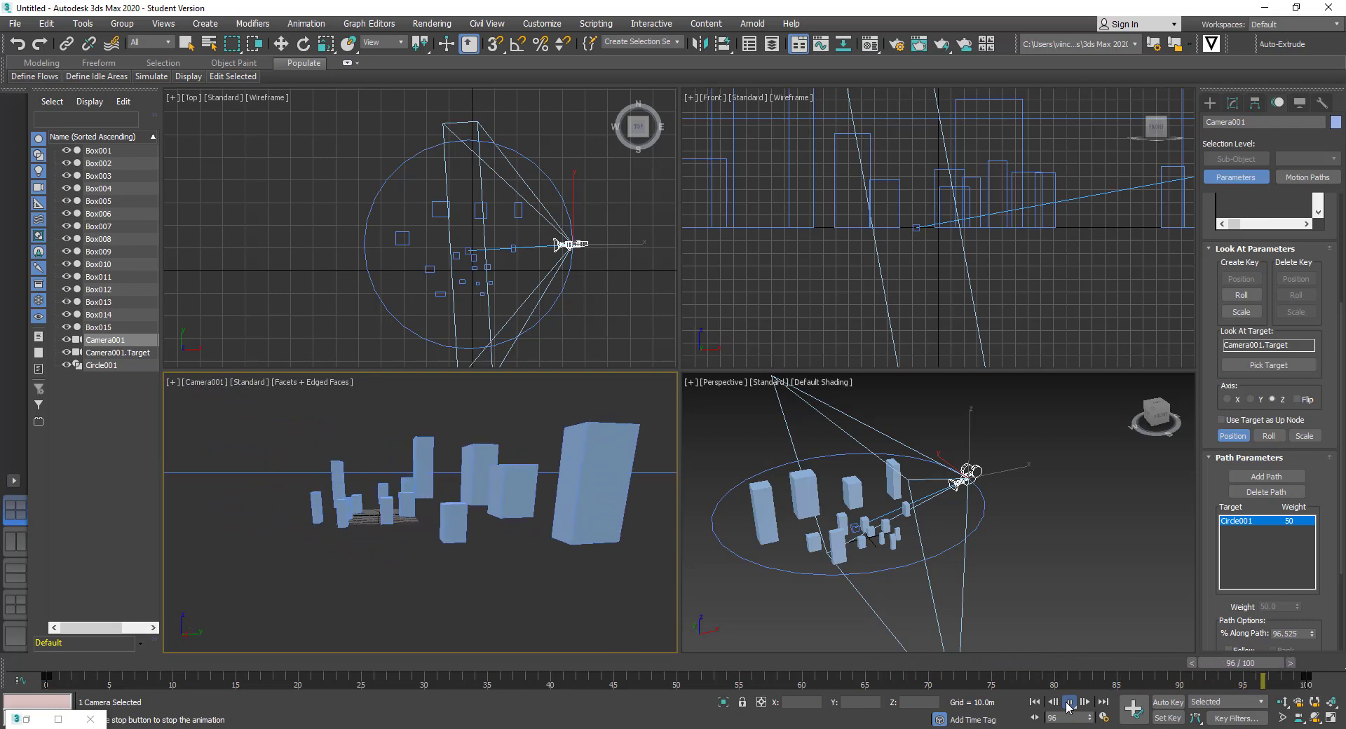
left_click(1267, 476)
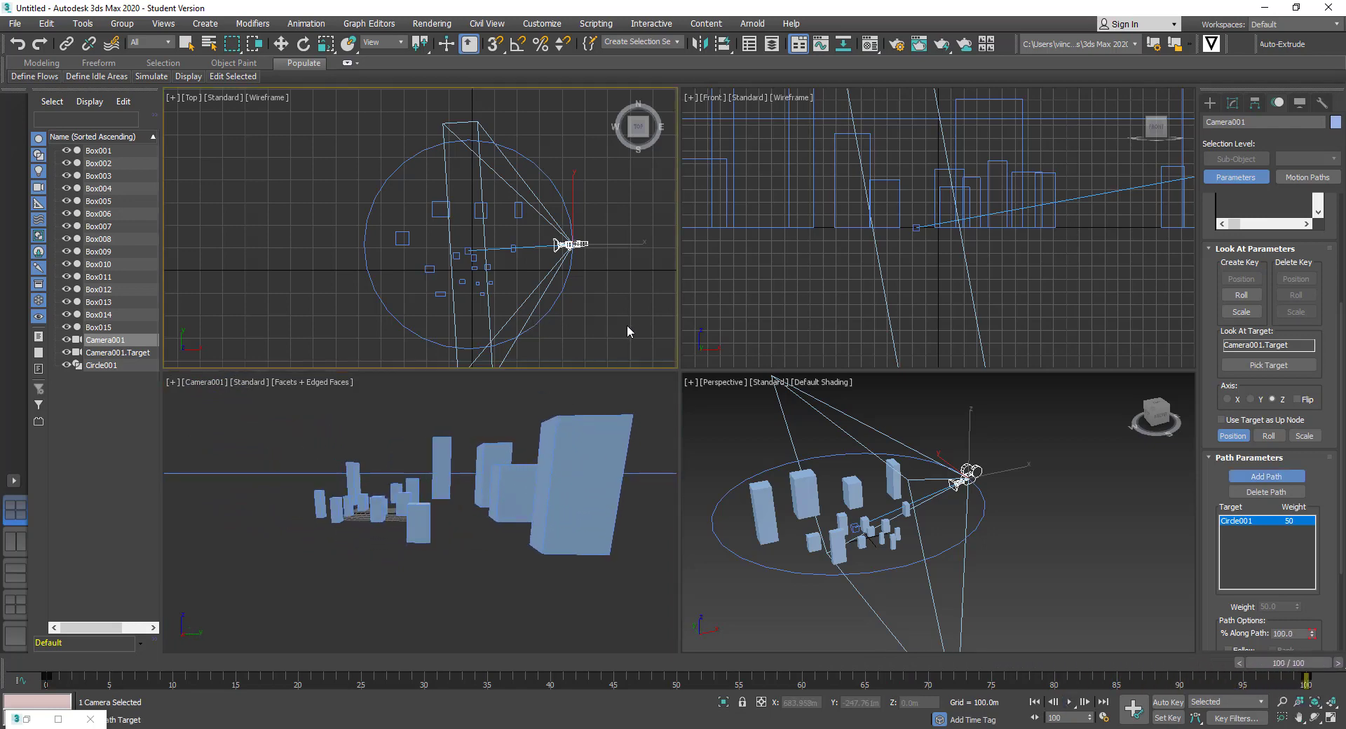
middle_click_drag(627, 325, 598, 301)
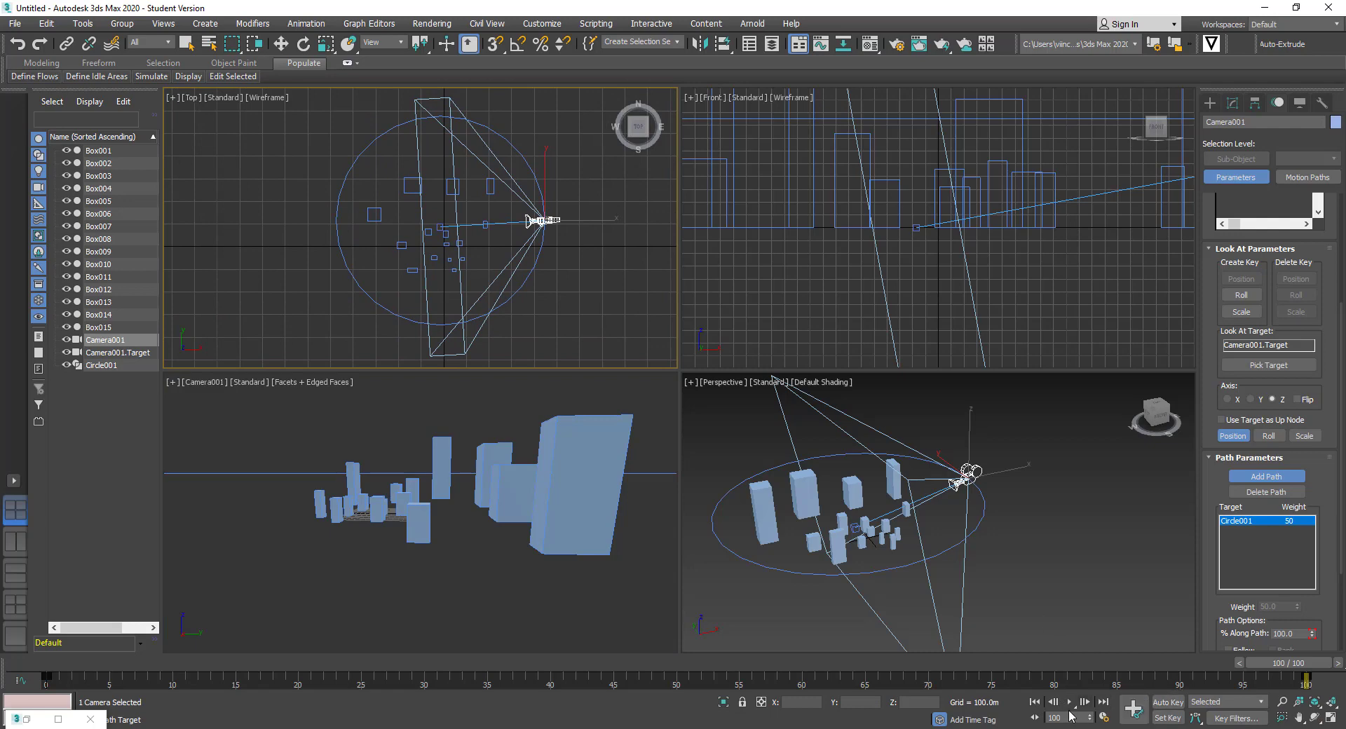
left_click(1069, 702)
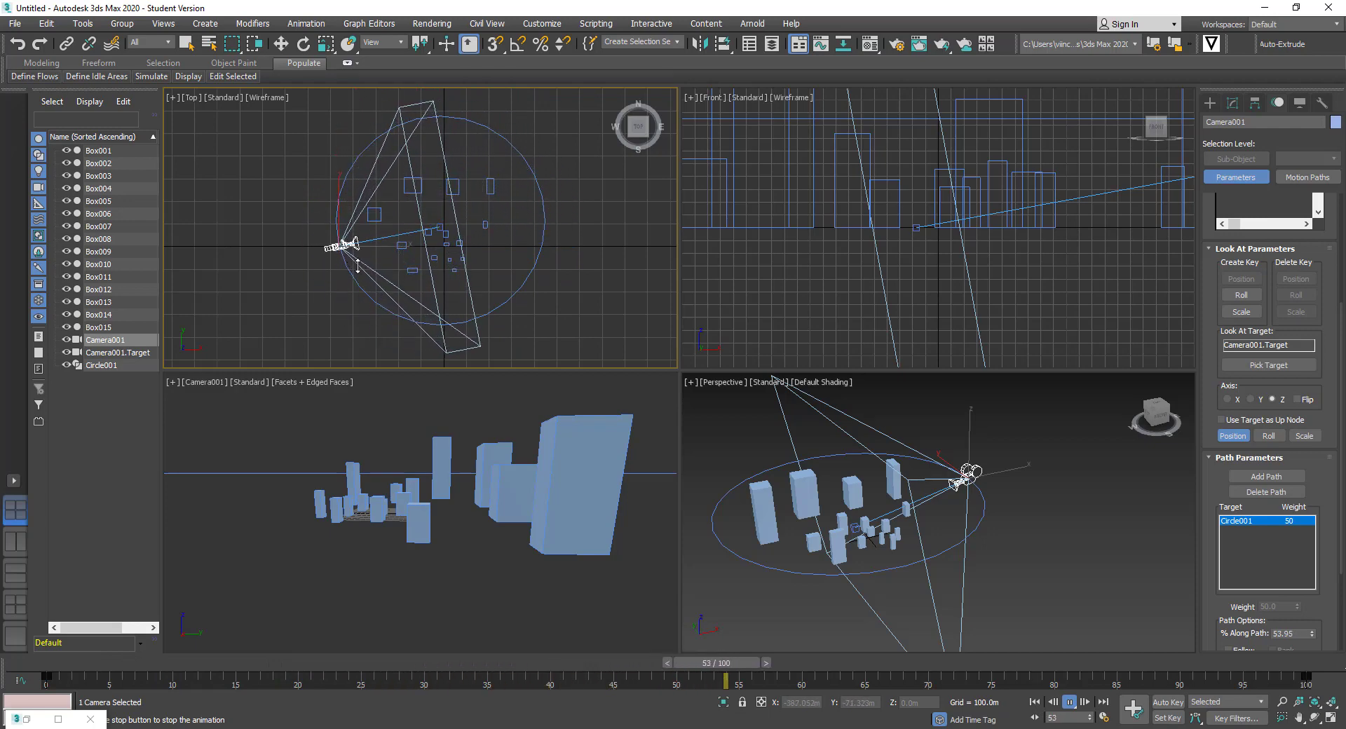
Delete Camera001 and its target from the scene
right_click(526, 393)
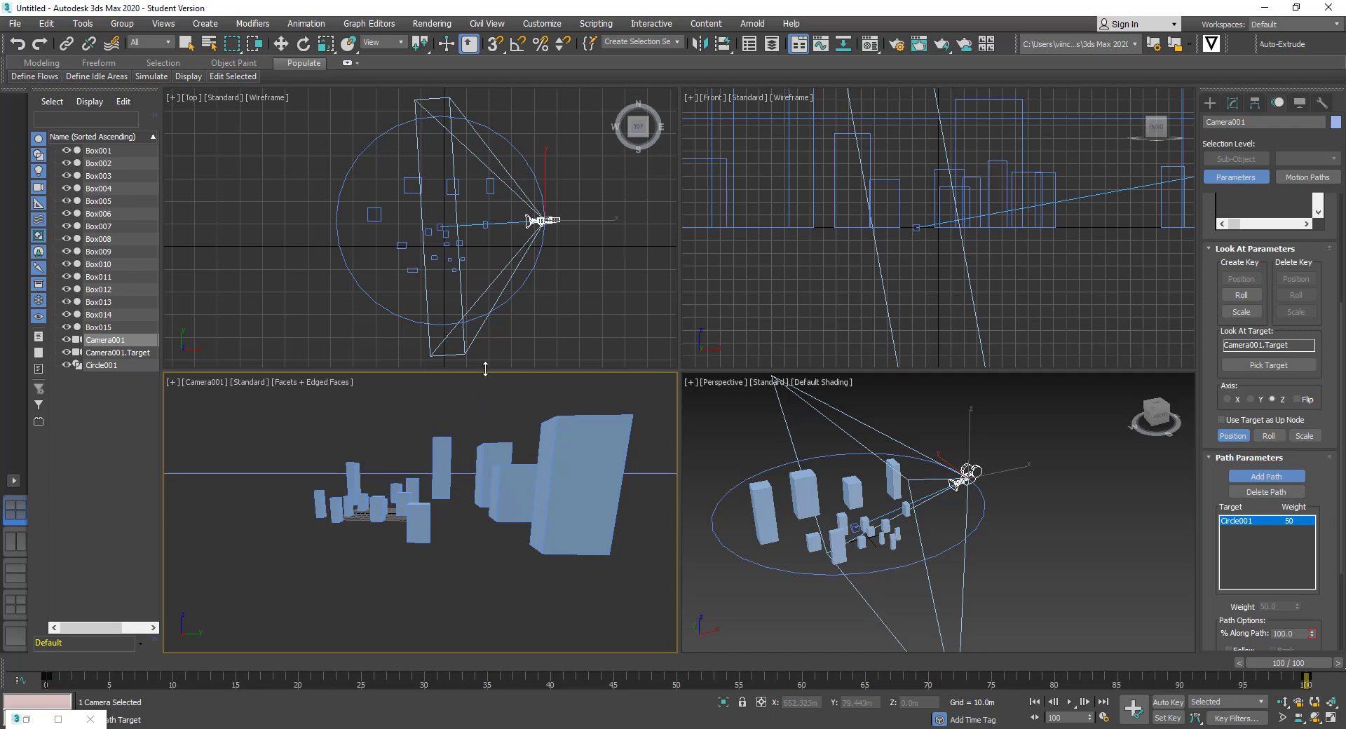
key("Delete")
left_click(538, 321)
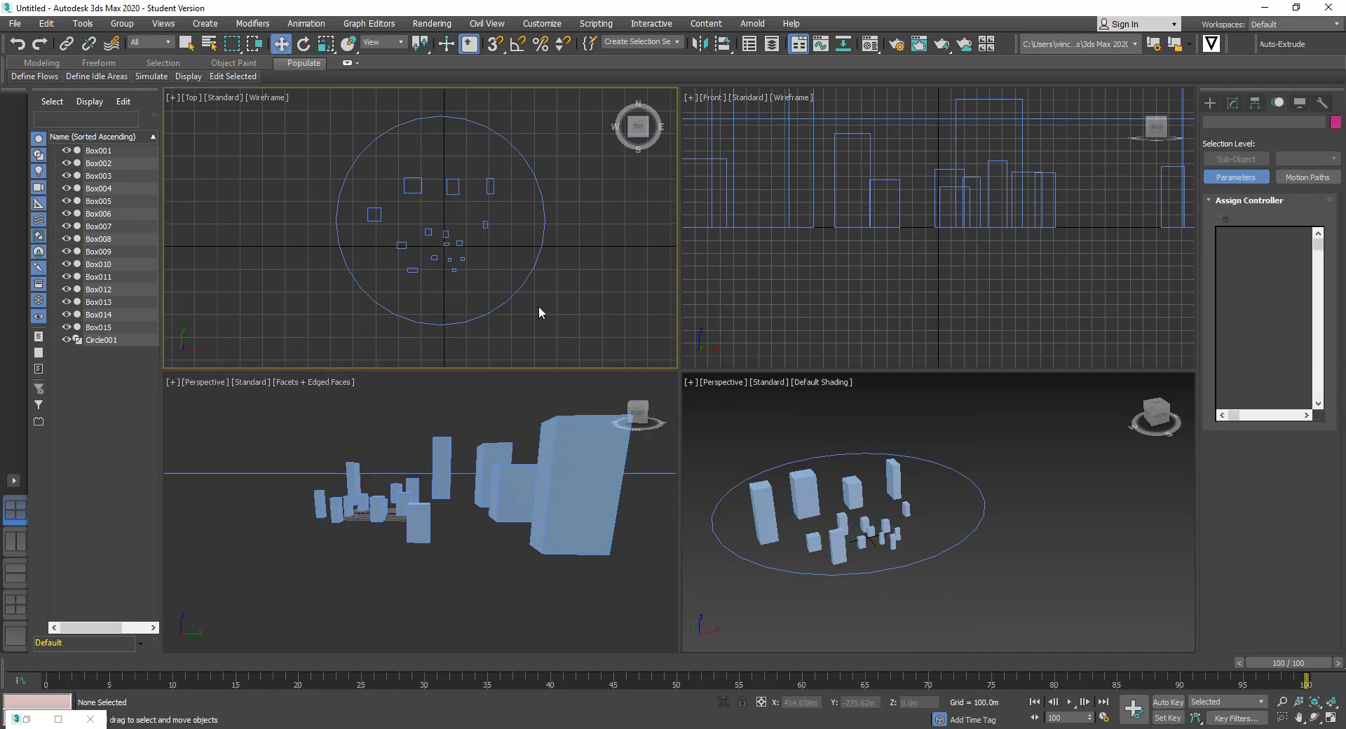
Delete the Circle001 path and show the Physical, Target and Free camera options
left_click(528, 282)
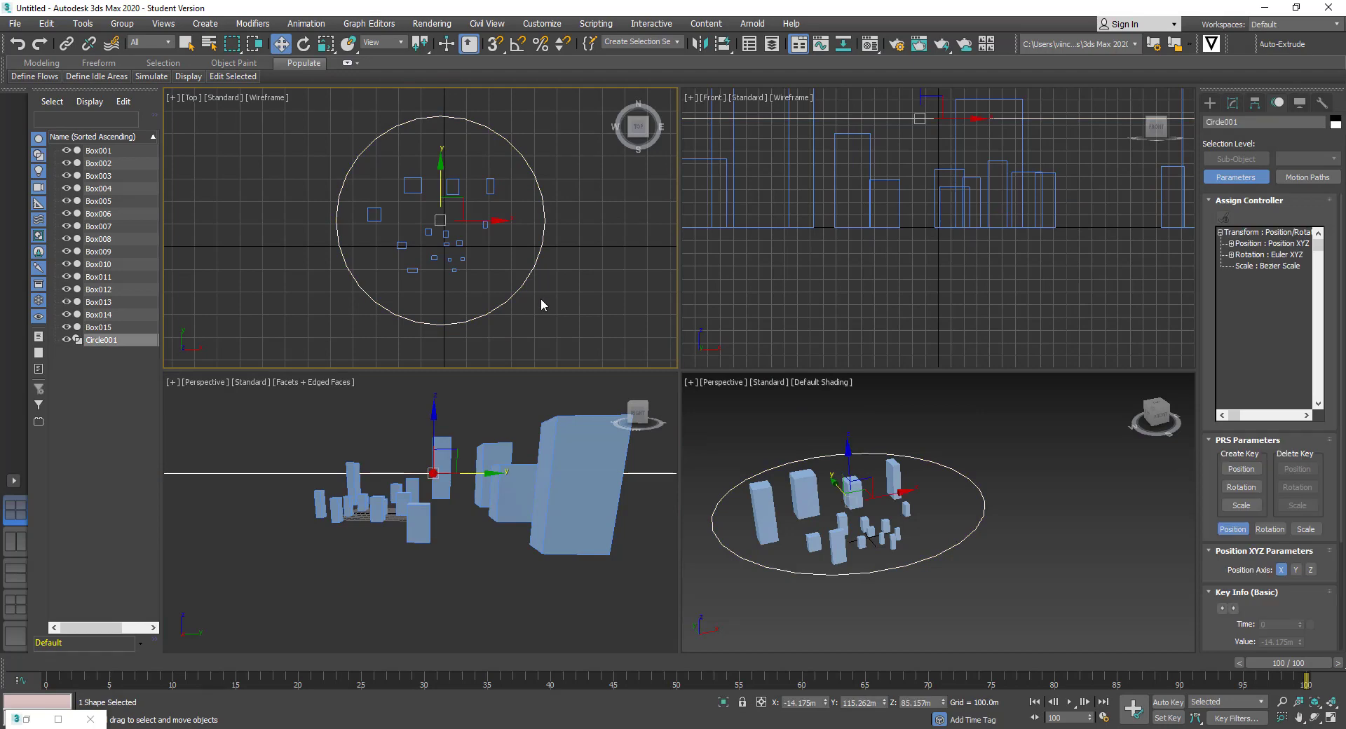
key("Delete")
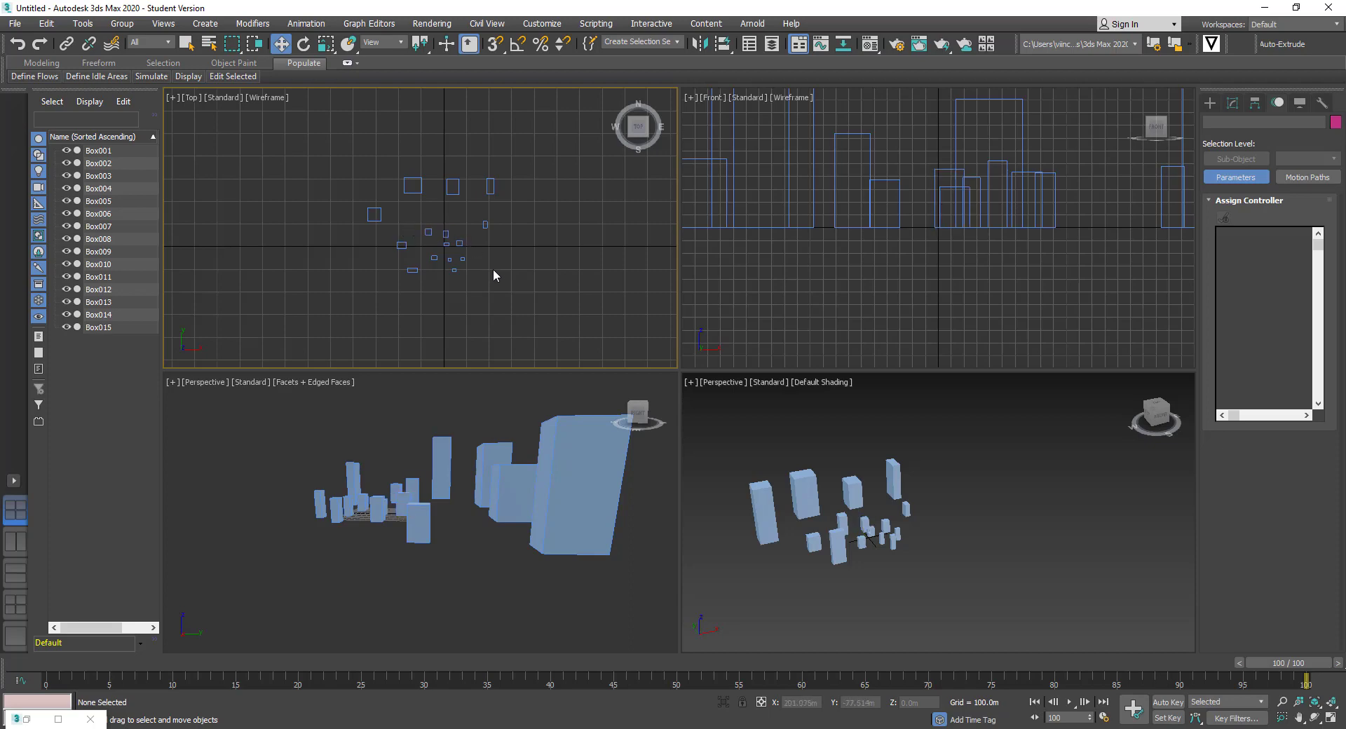
left_click(1213, 104)
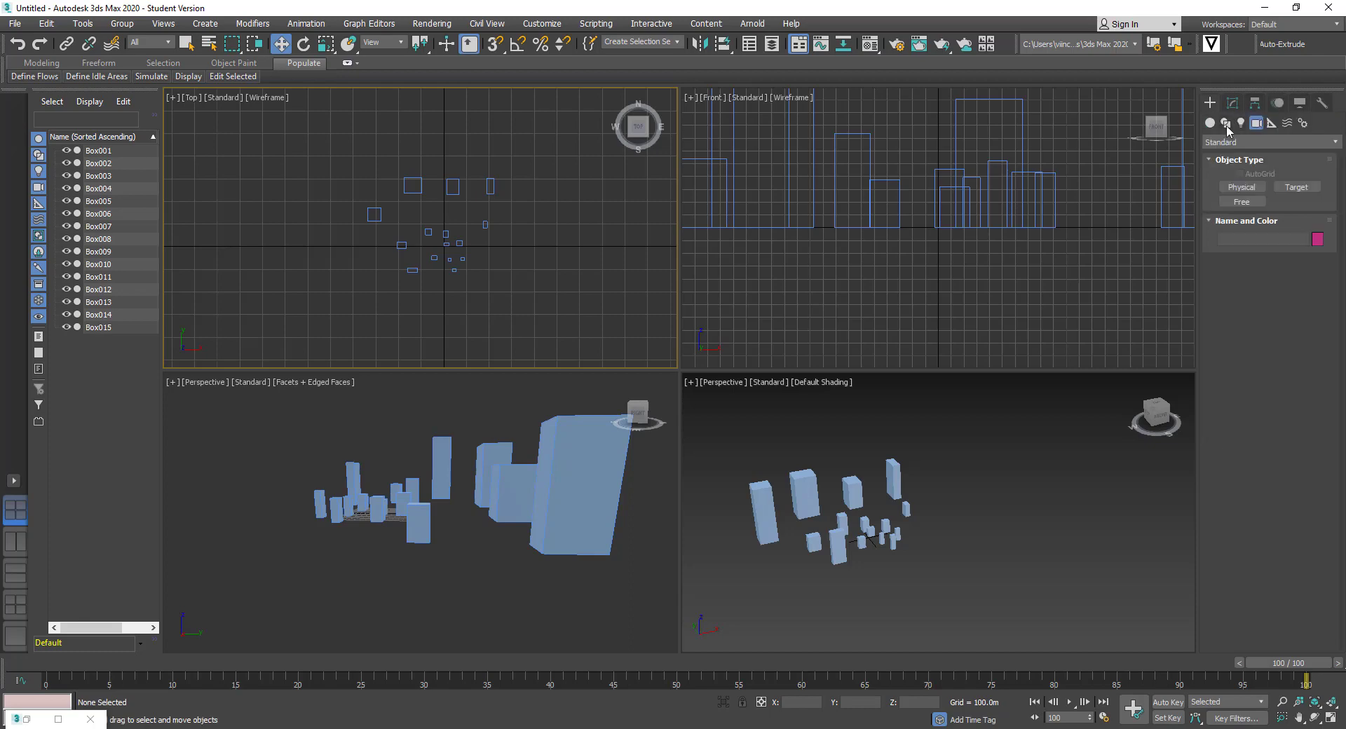
Start a Line spline, placing points around the upper and right sides of the buildings
left_click(1226, 123)
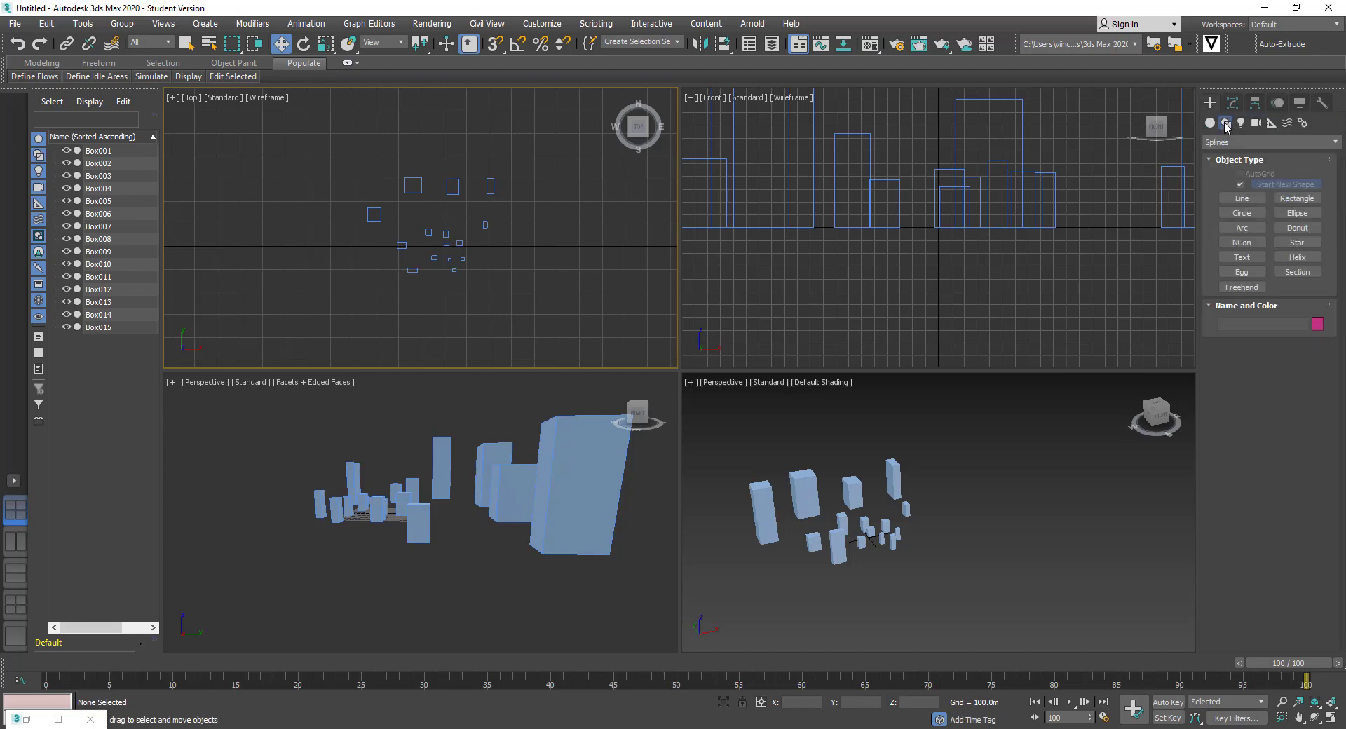
left_click(1241, 200)
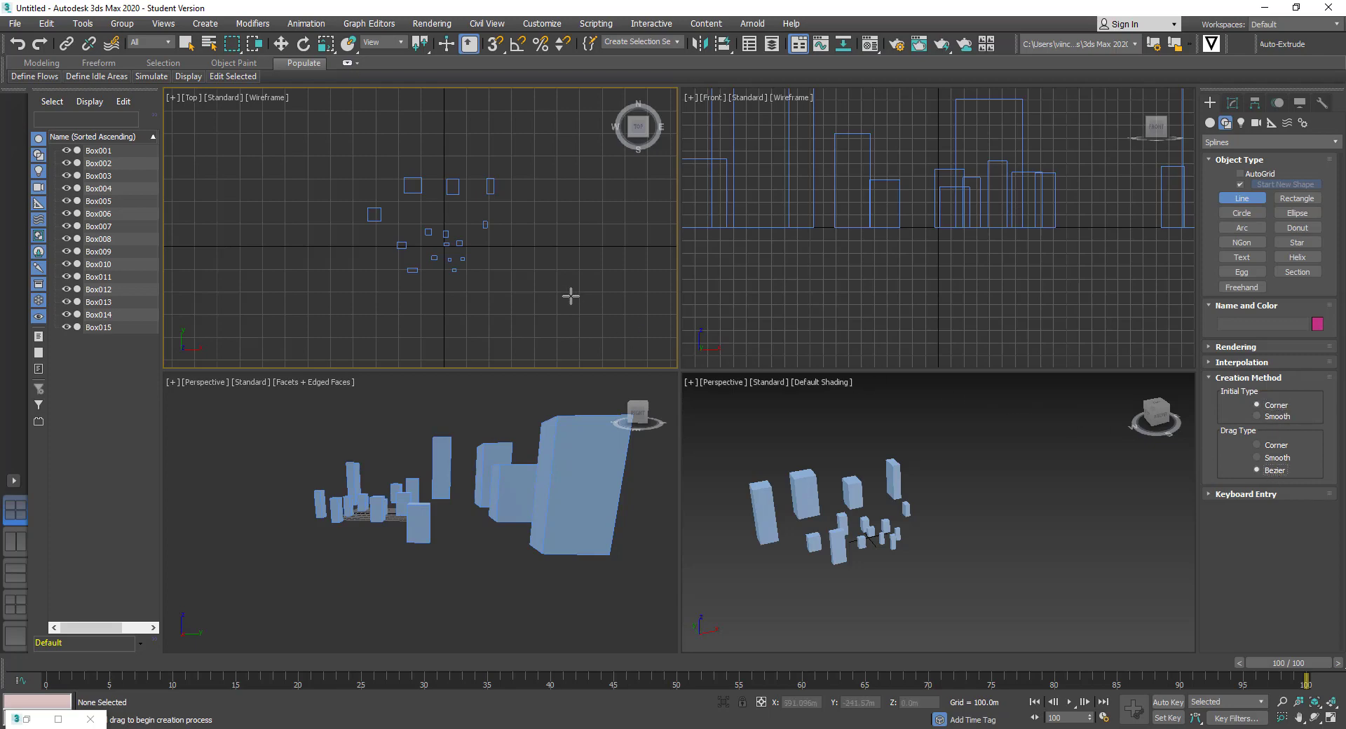
left_click(487, 273)
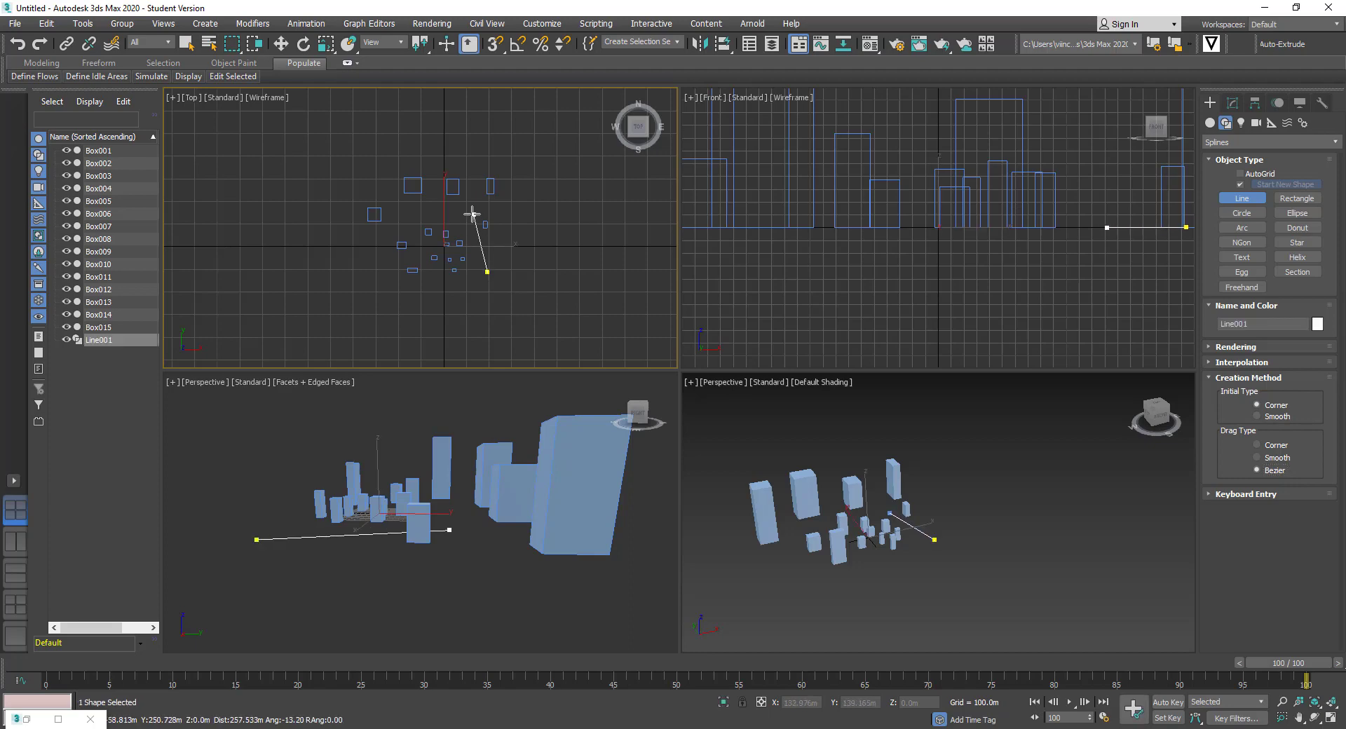
left_click_drag(471, 209, 433, 222)
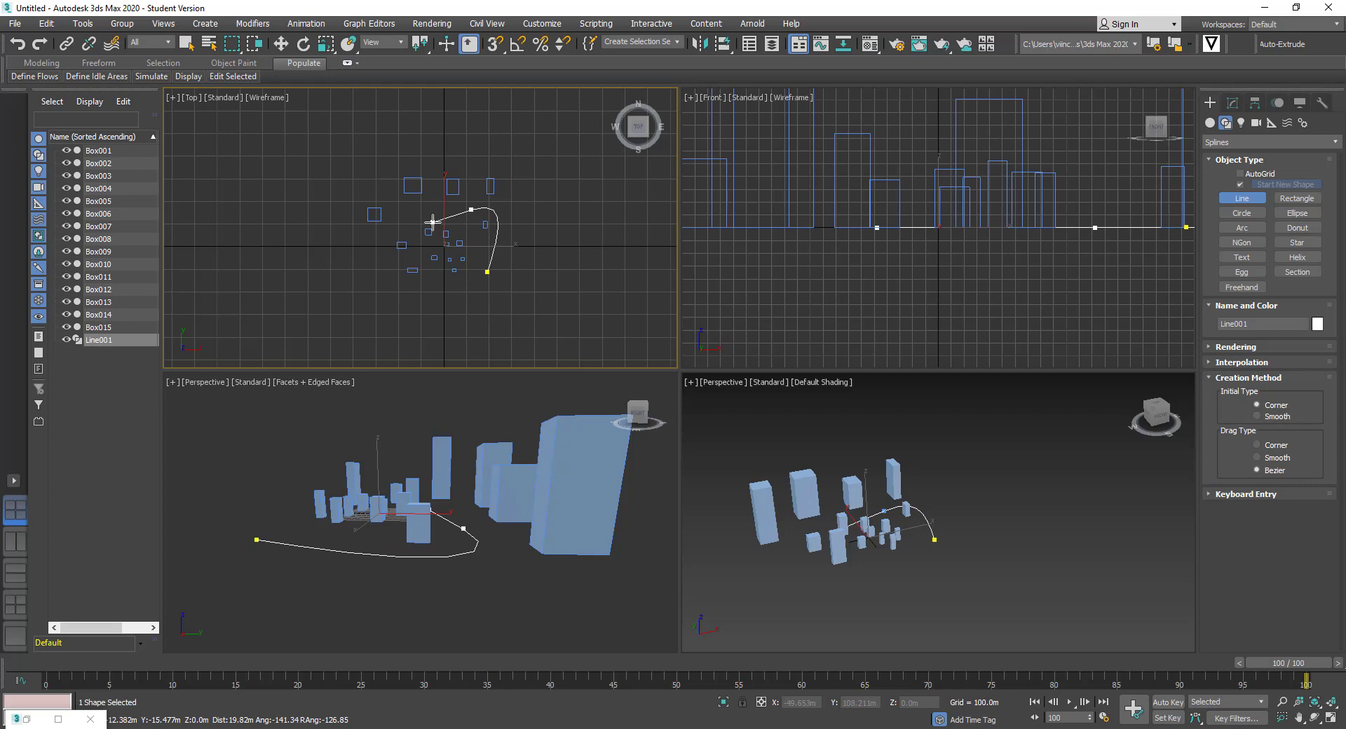
left_click(388, 197)
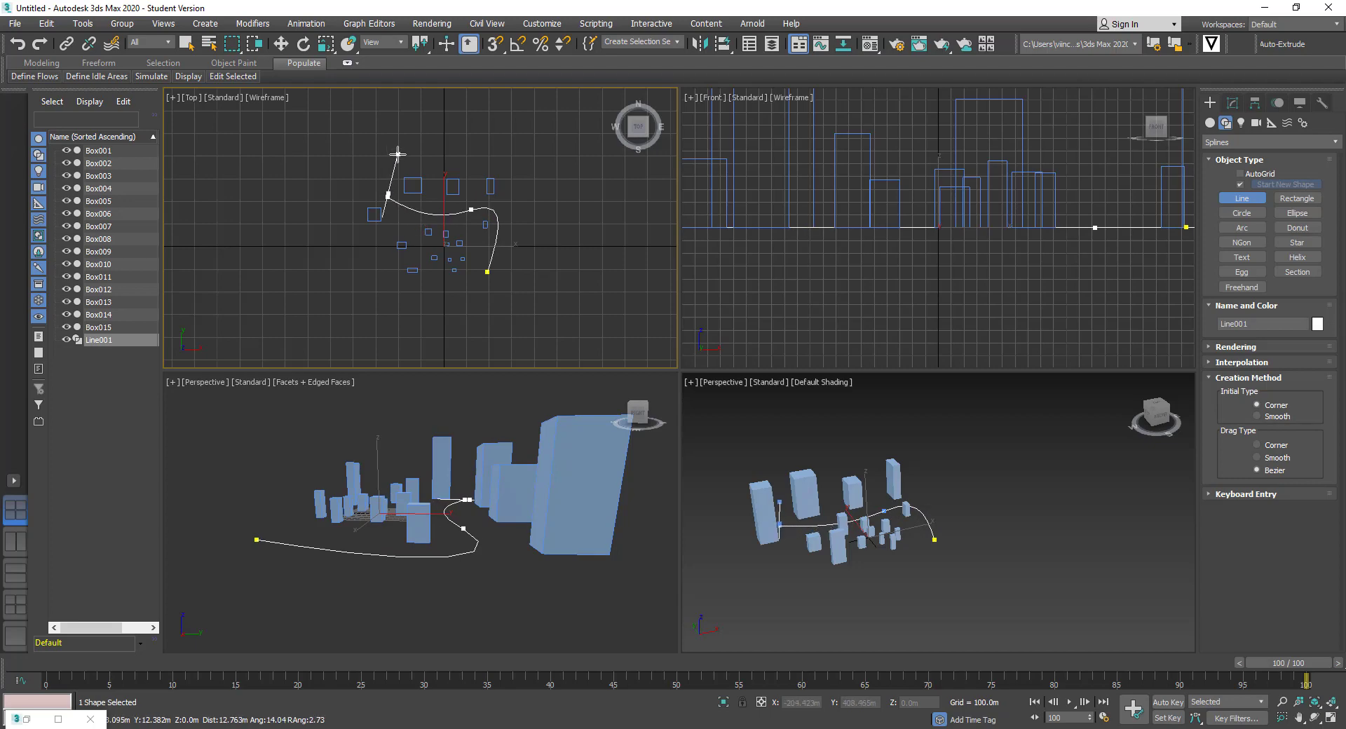
left_click(430, 151)
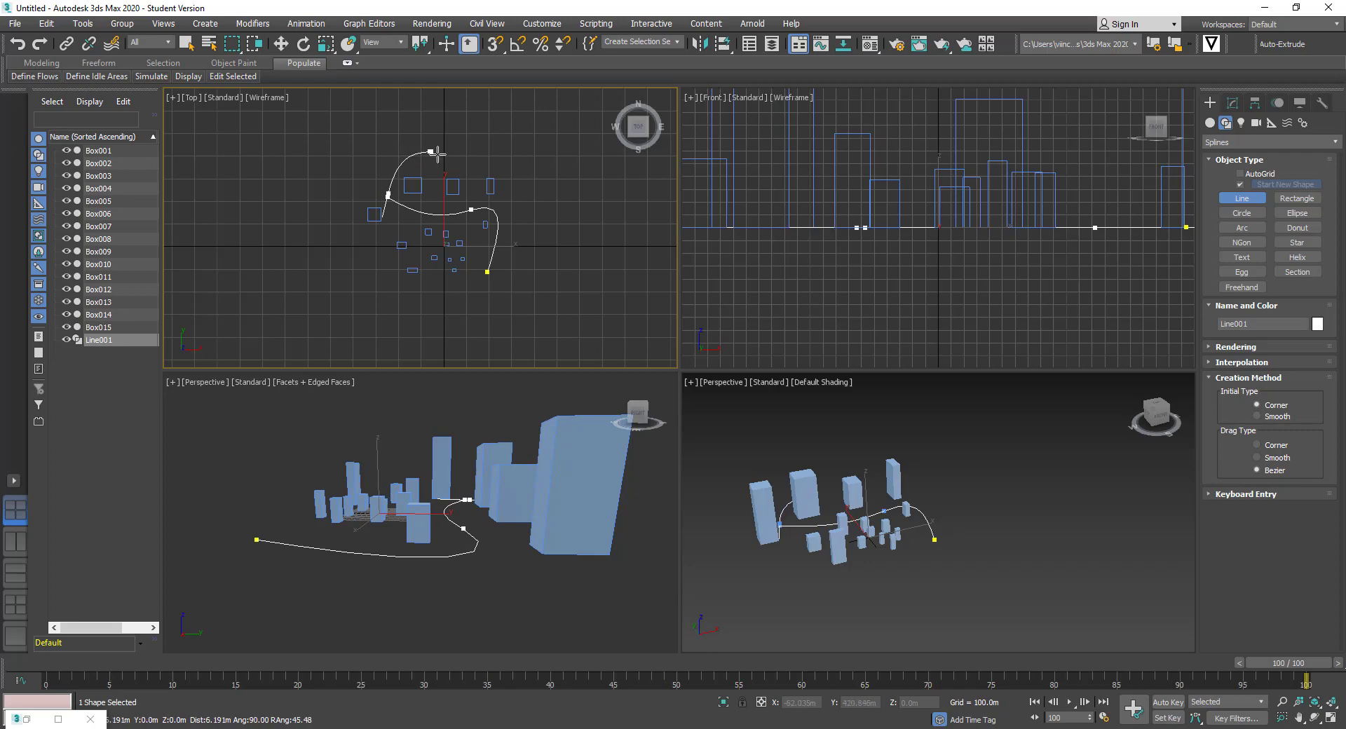
left_click(478, 166)
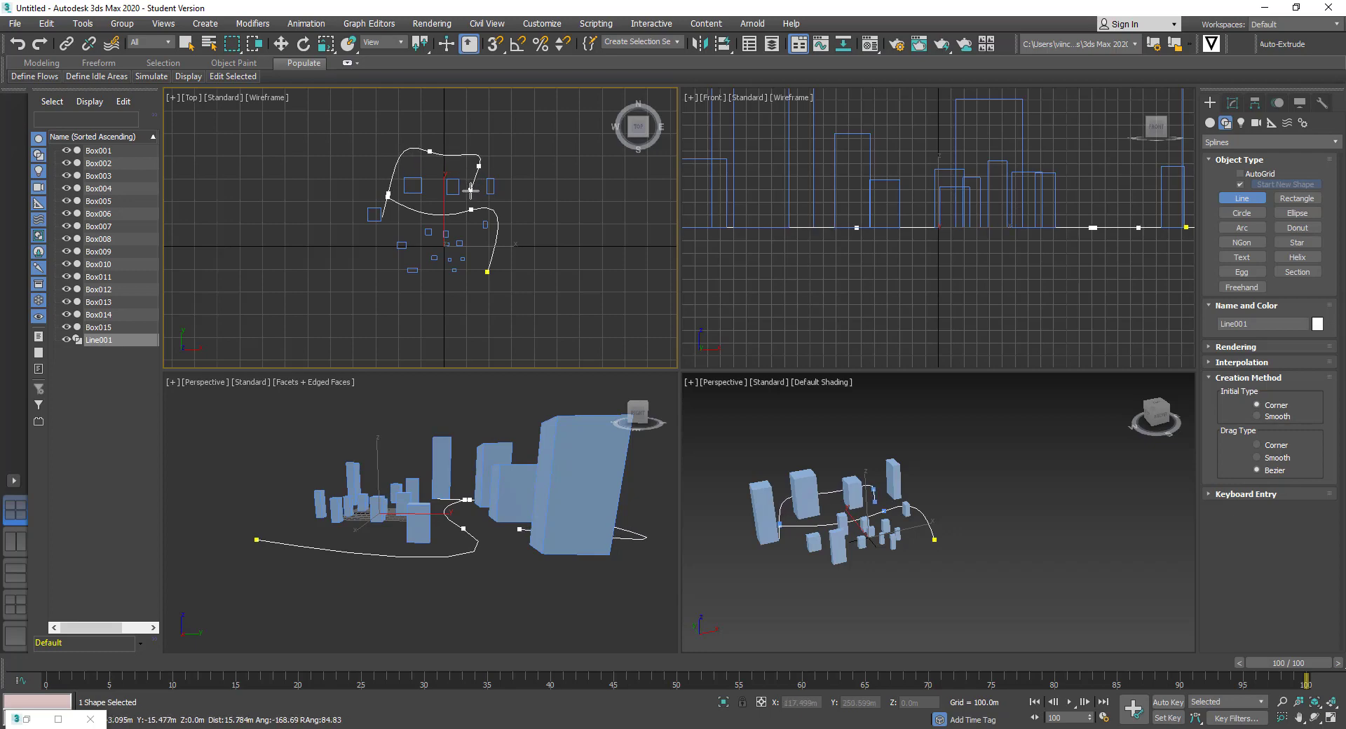
left_click(470, 232)
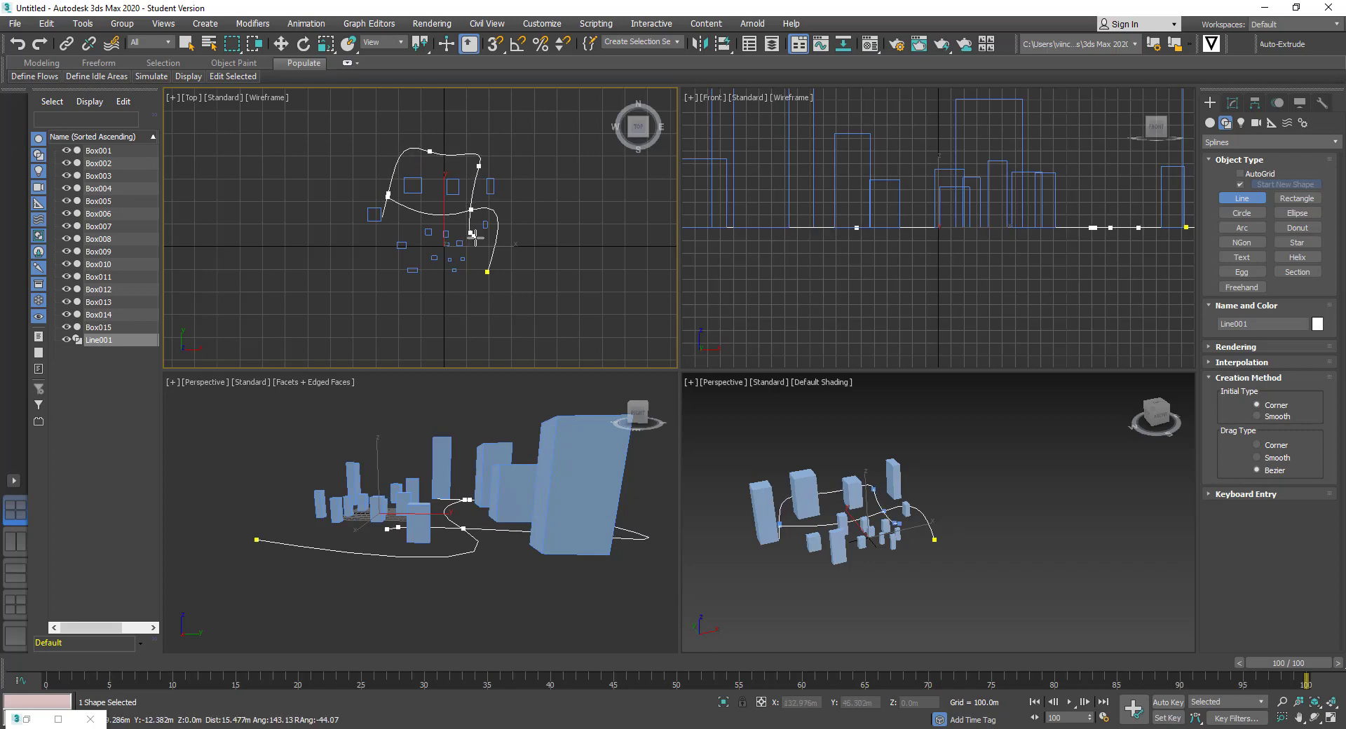
Wind Line001 between the lower and left buildings and finish it at the upper left
left_click(470, 279)
left_click(411, 284)
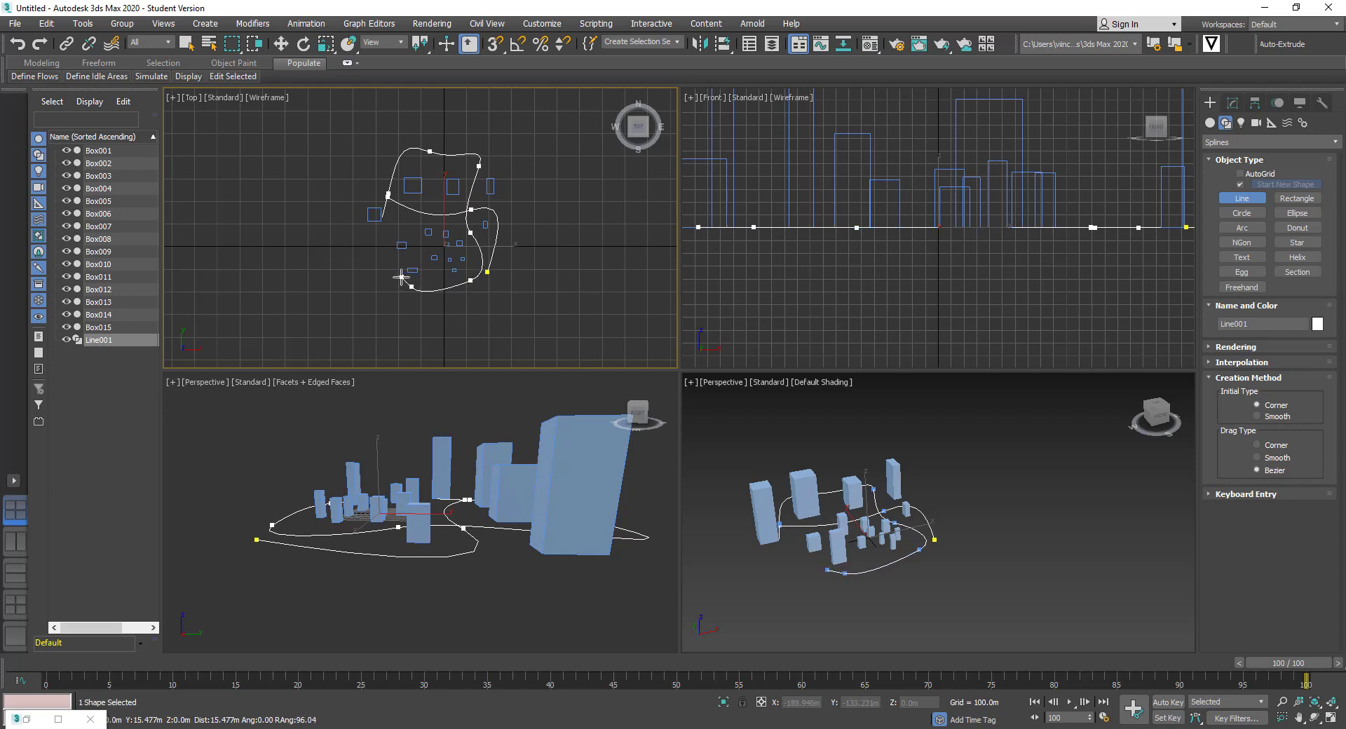
left_click(415, 234)
left_click(357, 232)
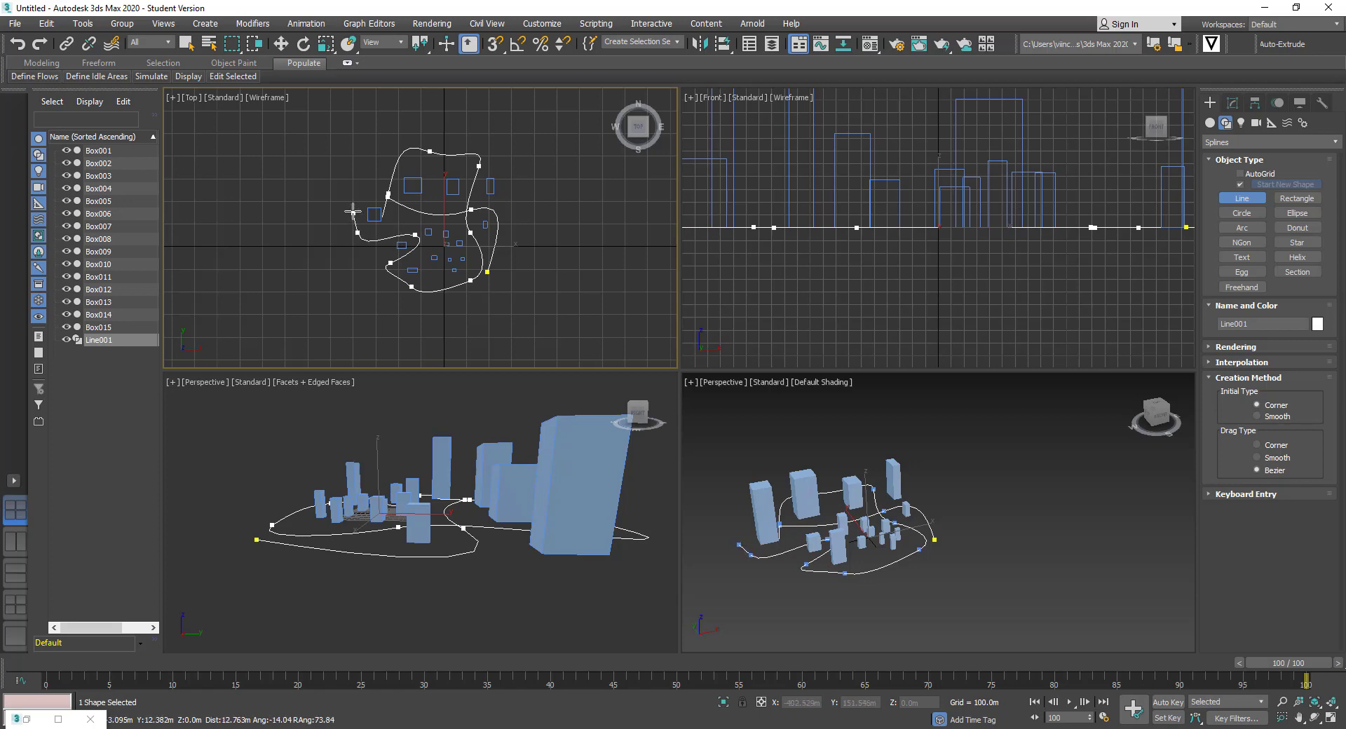
left_click(351, 172)
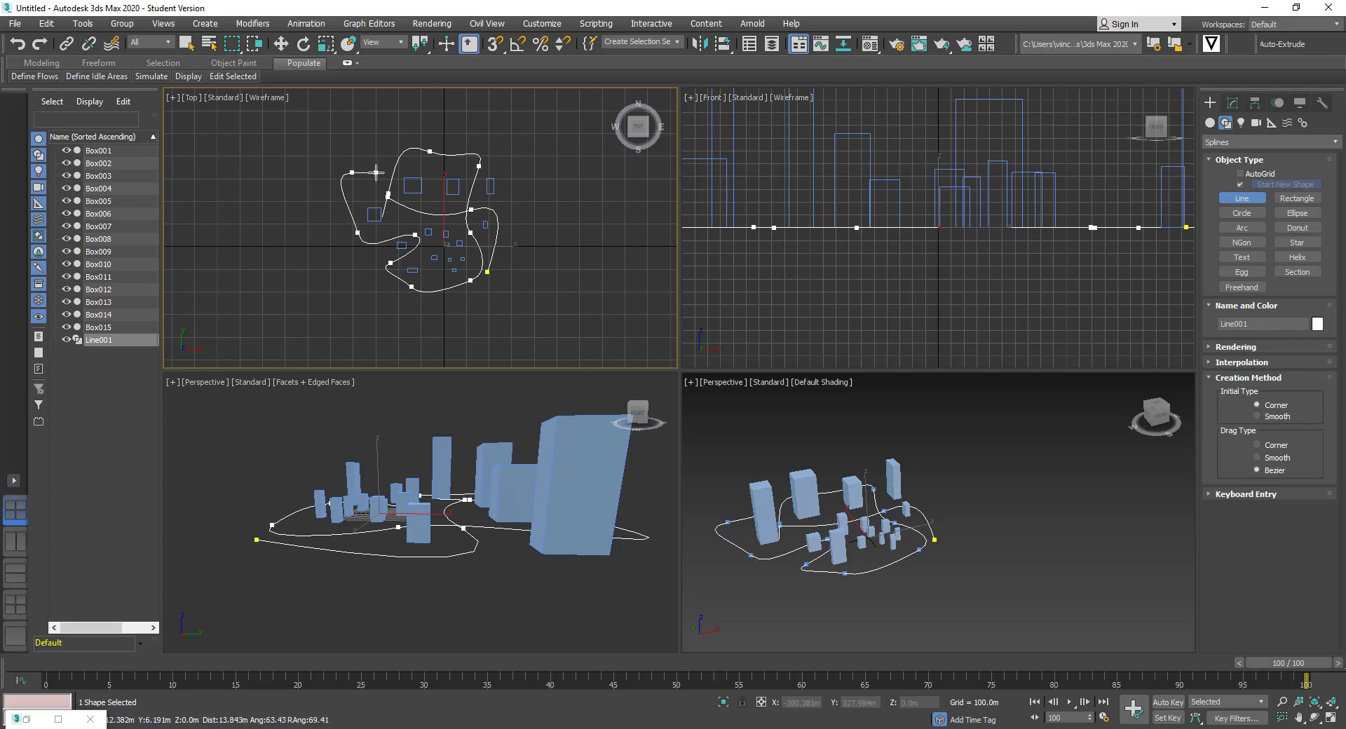
right_click(378, 169)
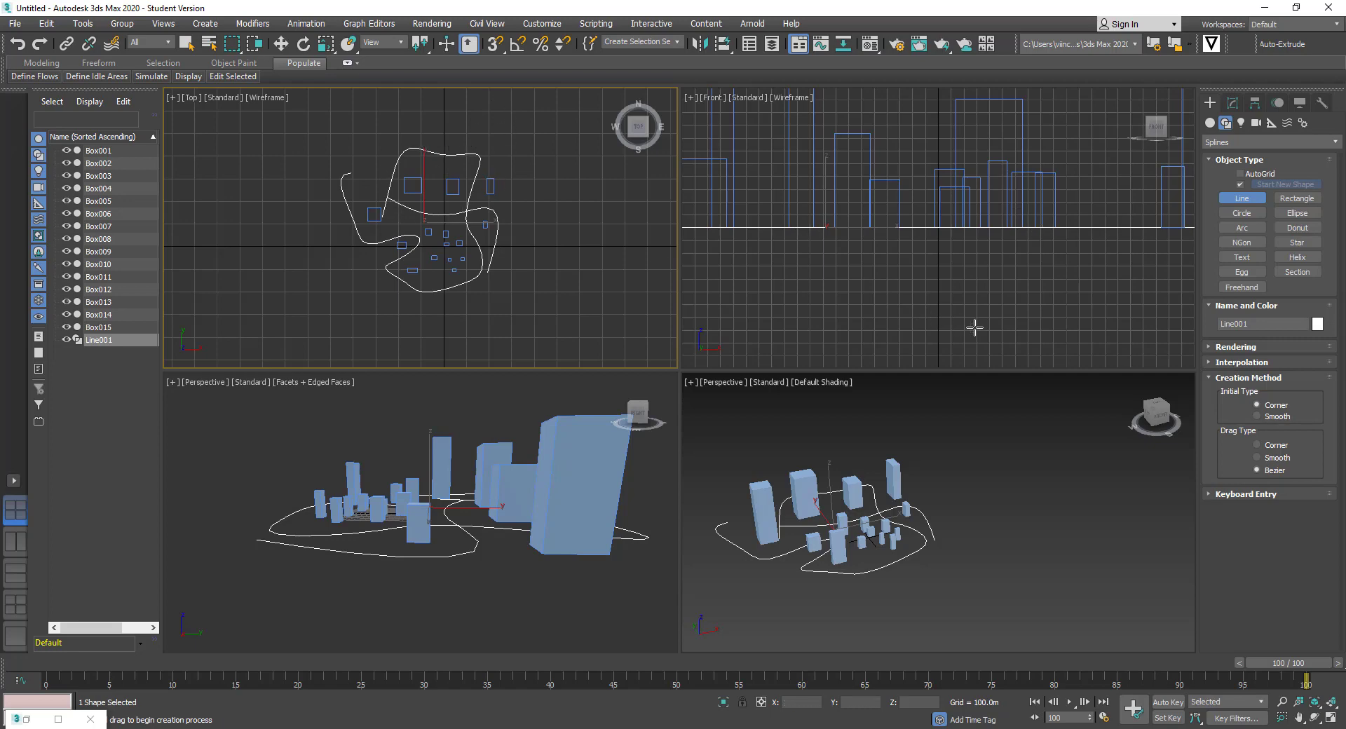
Raise Line001 in the Front view to about 19.9 m, then deselect it
left_click(188, 45)
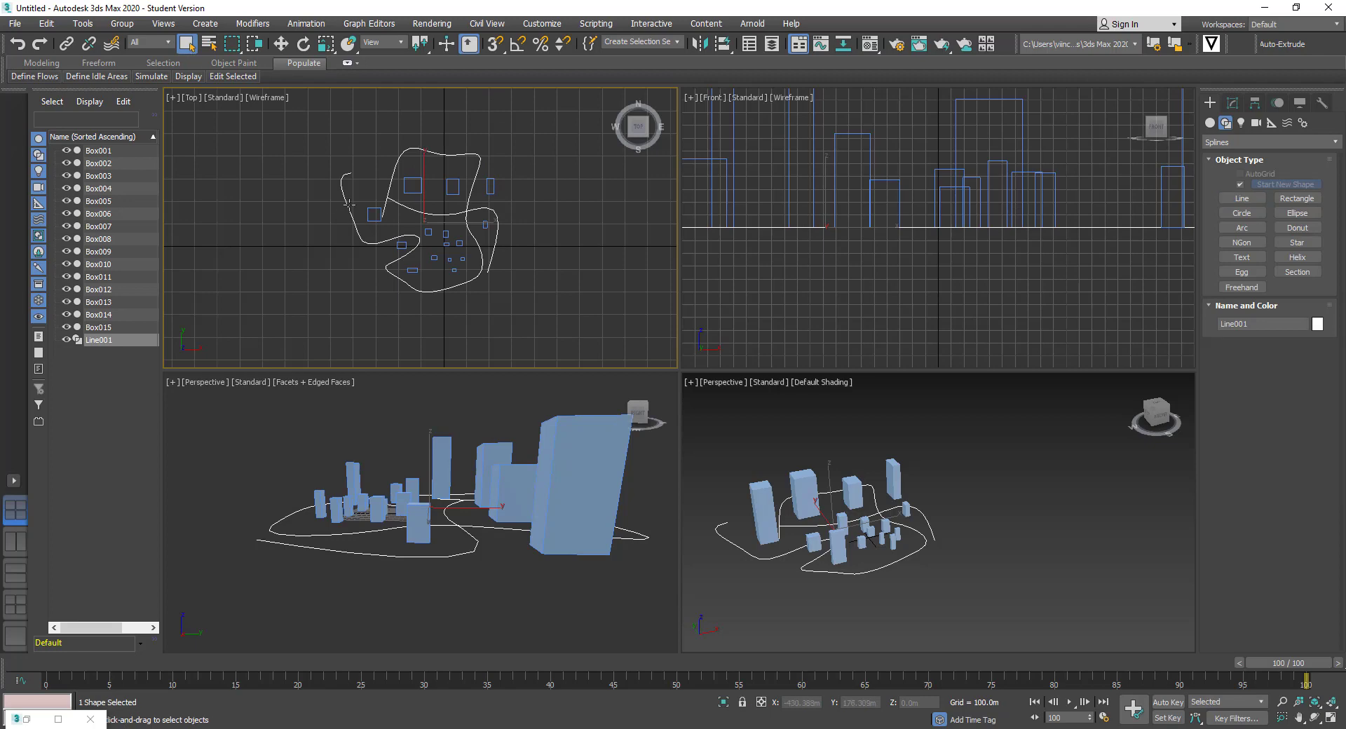
right_click(1078, 212)
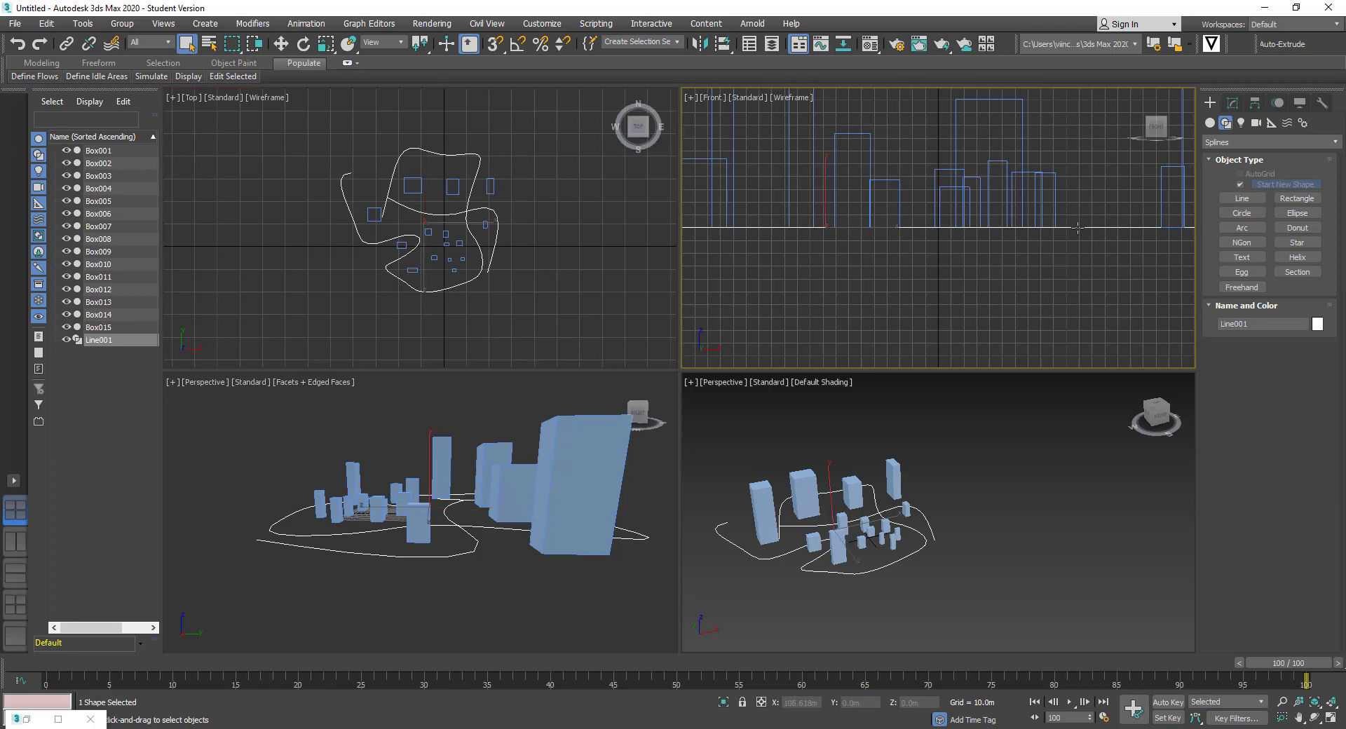
left_click(281, 44)
left_click_drag(825, 173, 825, 155)
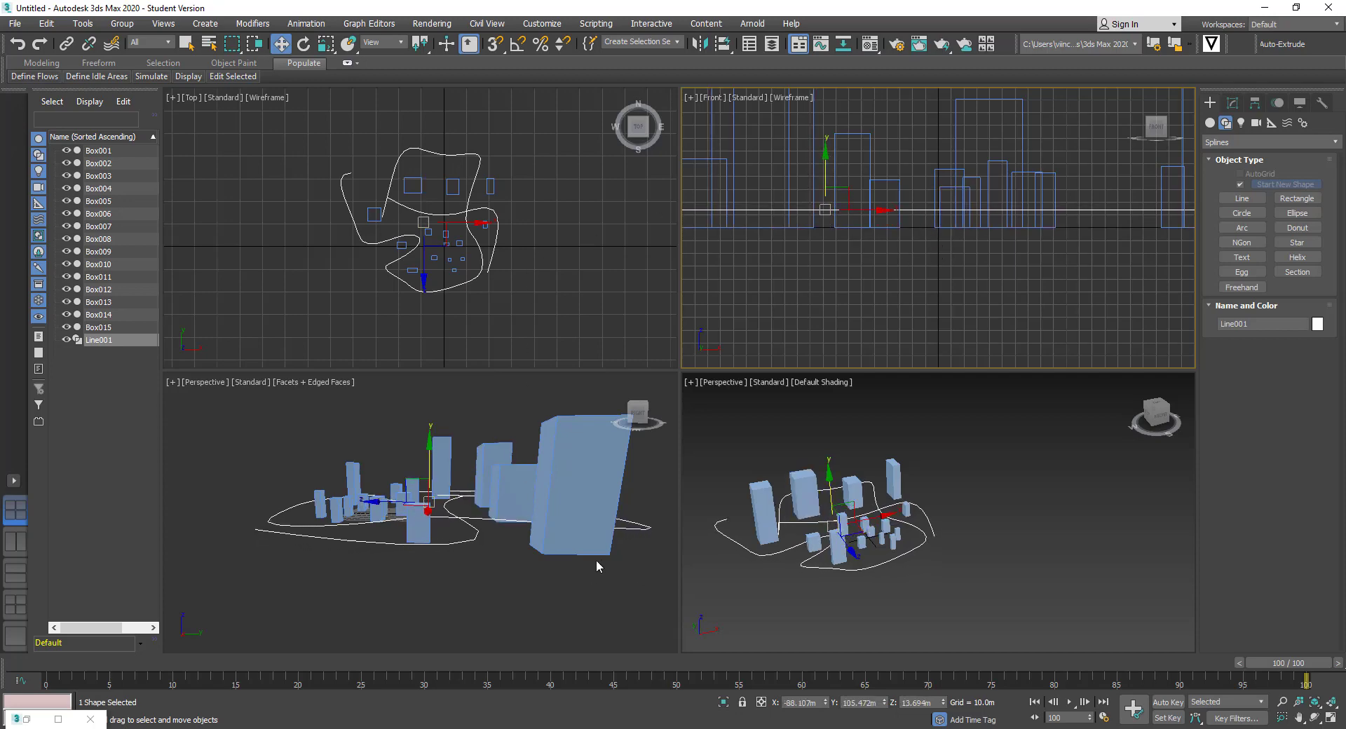
scroll(994, 271, "down", 2)
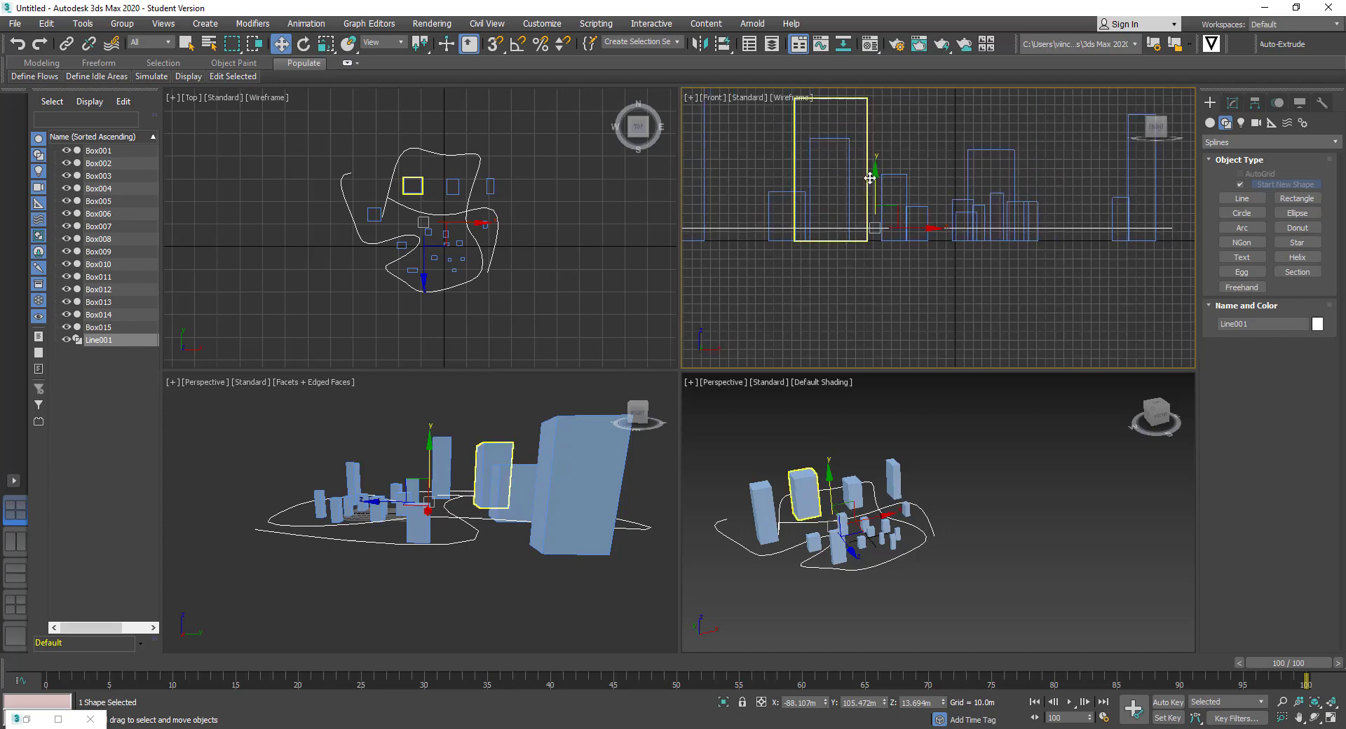
left_click(980, 307)
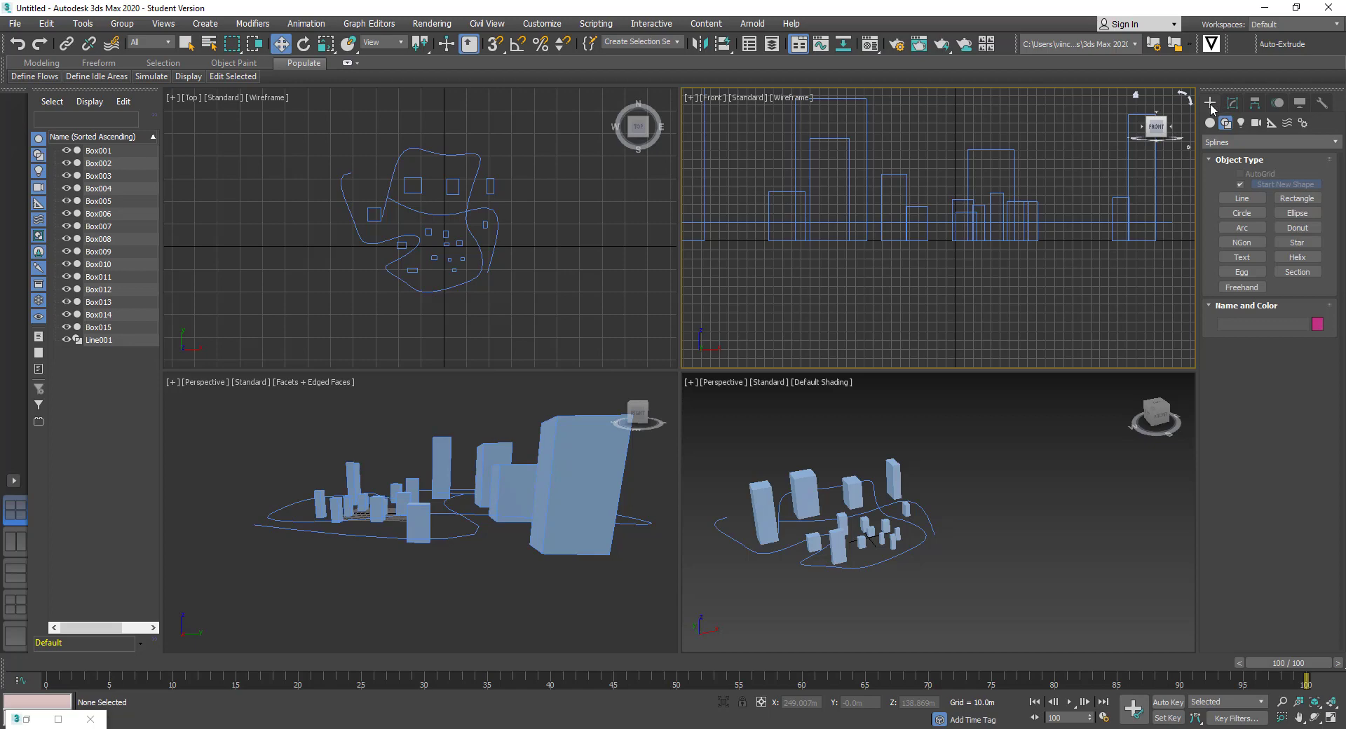
Place a free camera, Camera001, near the upper-left end of Line001 in the Top view
left_click(1257, 125)
left_click(1246, 204)
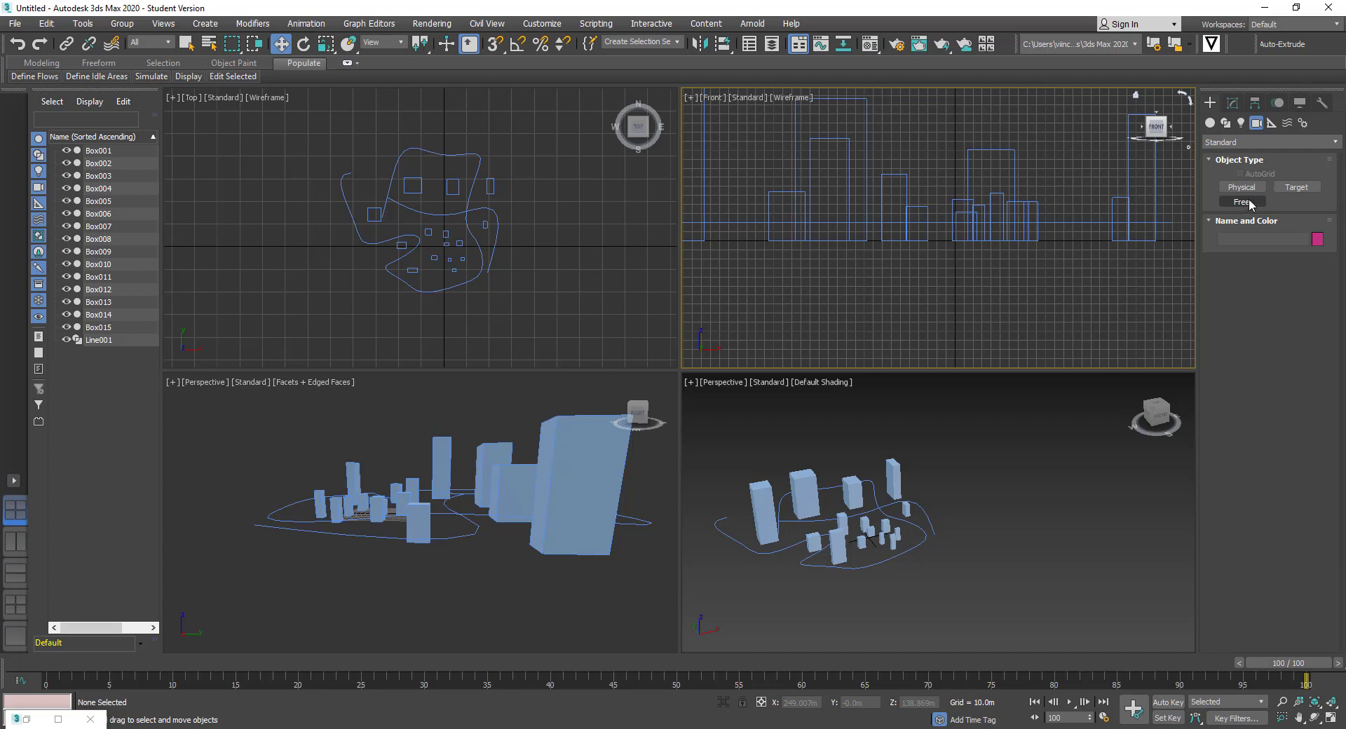
left_click(1247, 203)
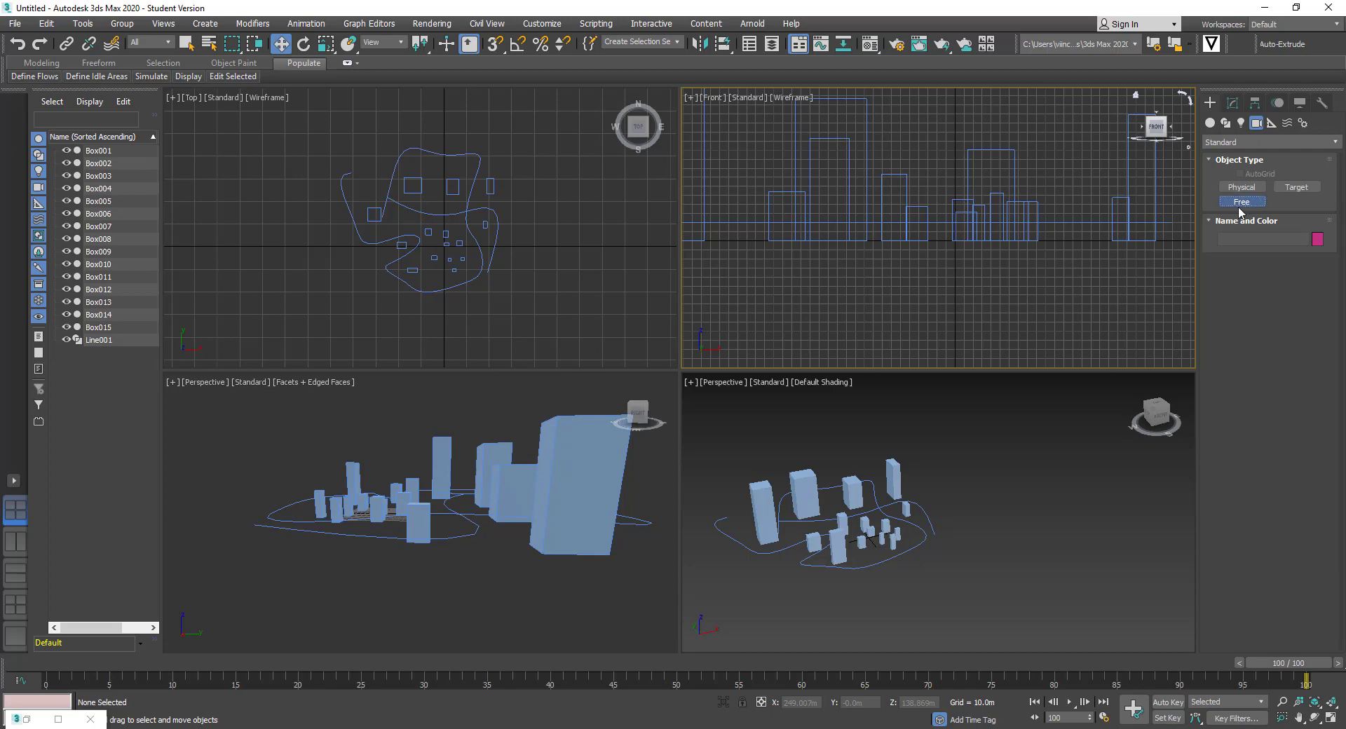
left_click(349, 172)
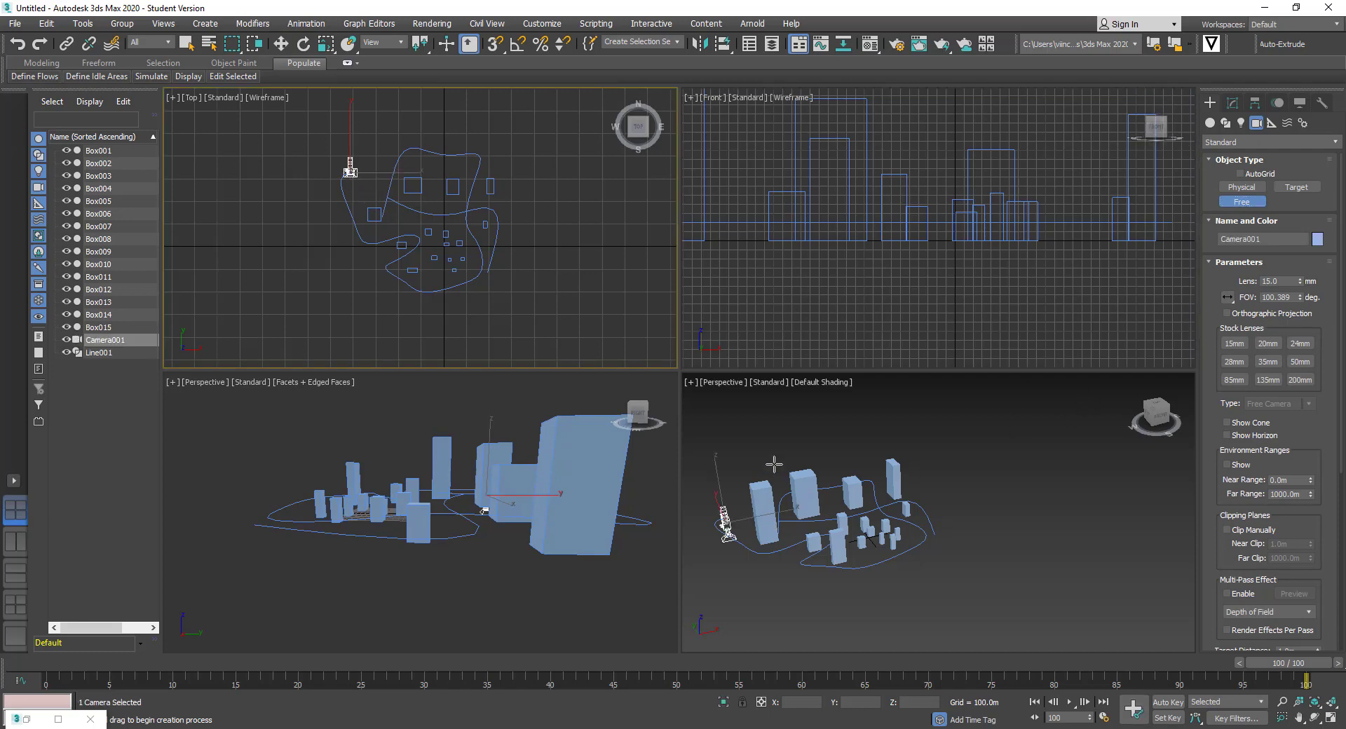
Zoom, pan and orbit the Perspective and Front views to inspect Camera001
scroll(350, 173, "up", 4)
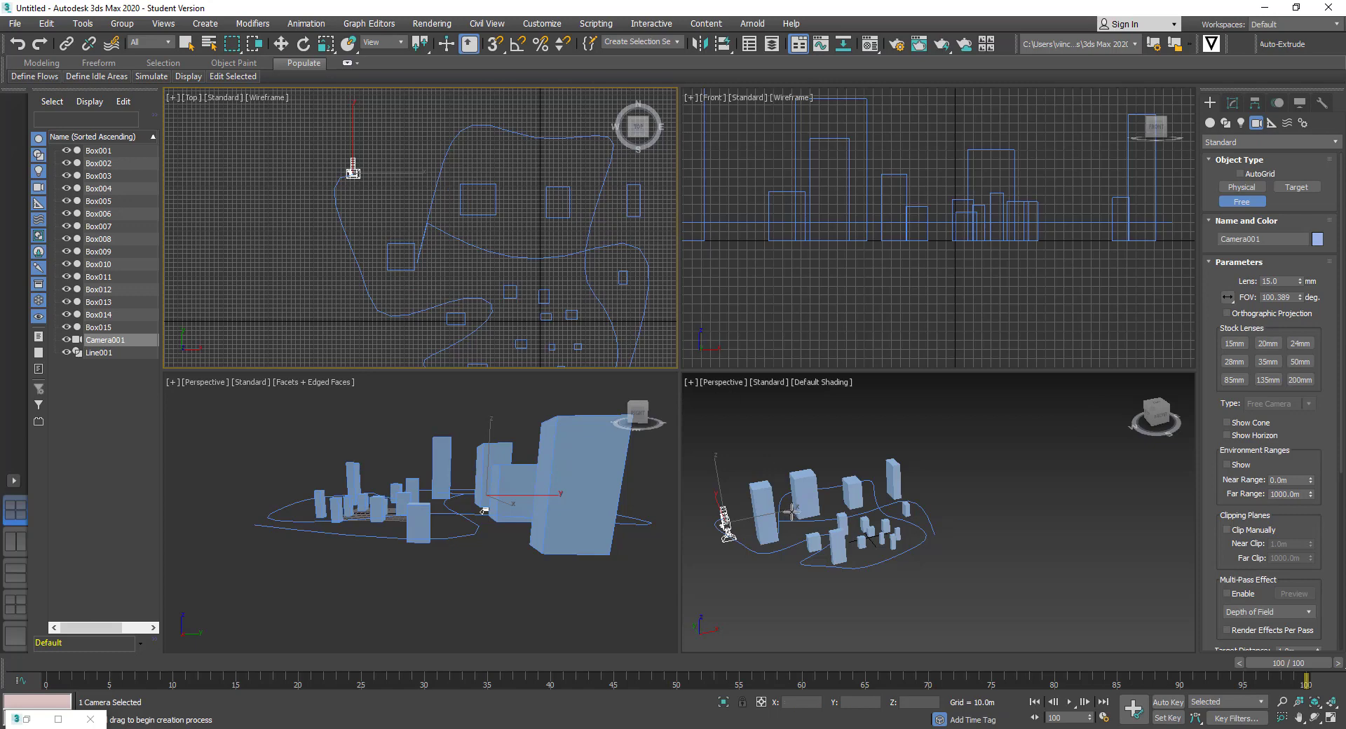
scroll(864, 505, "up", 10)
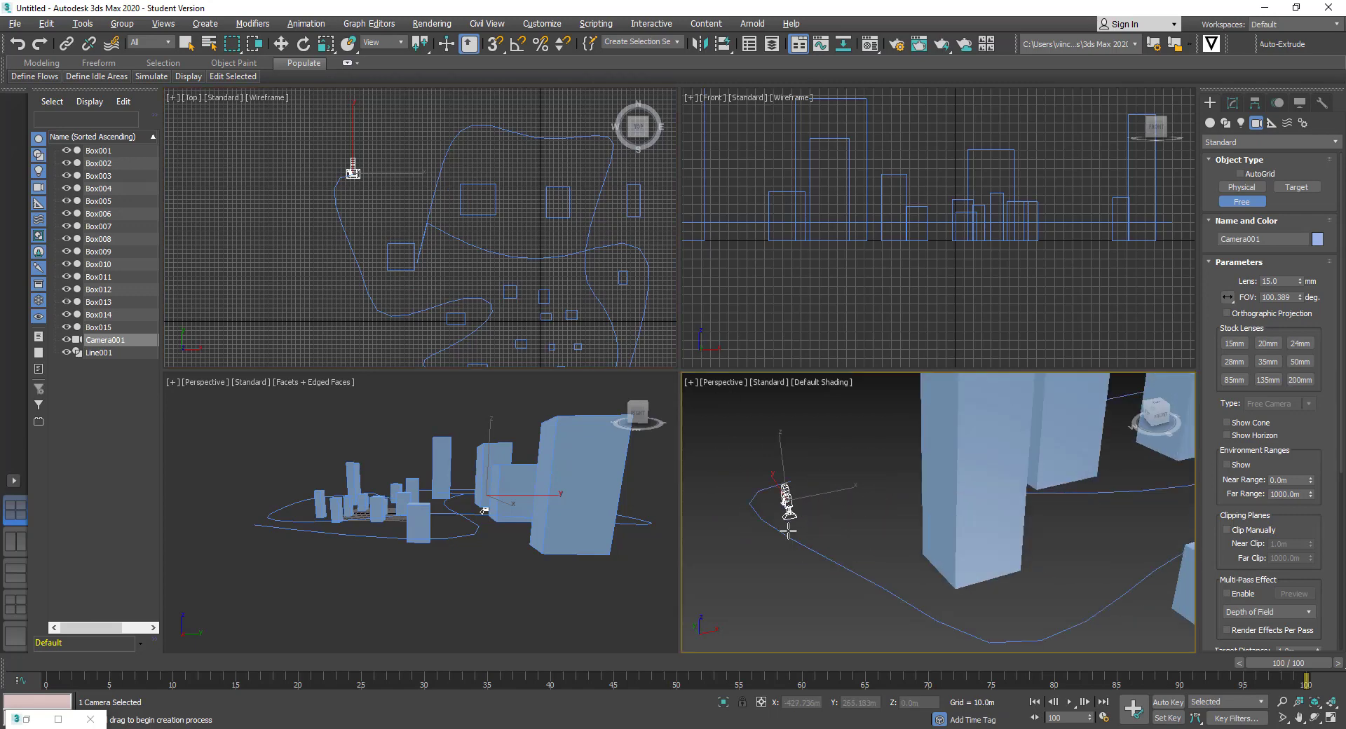
scroll(788, 523, "up", 6)
middle_click_drag(789, 518, 917, 490)
left_click(1312, 703)
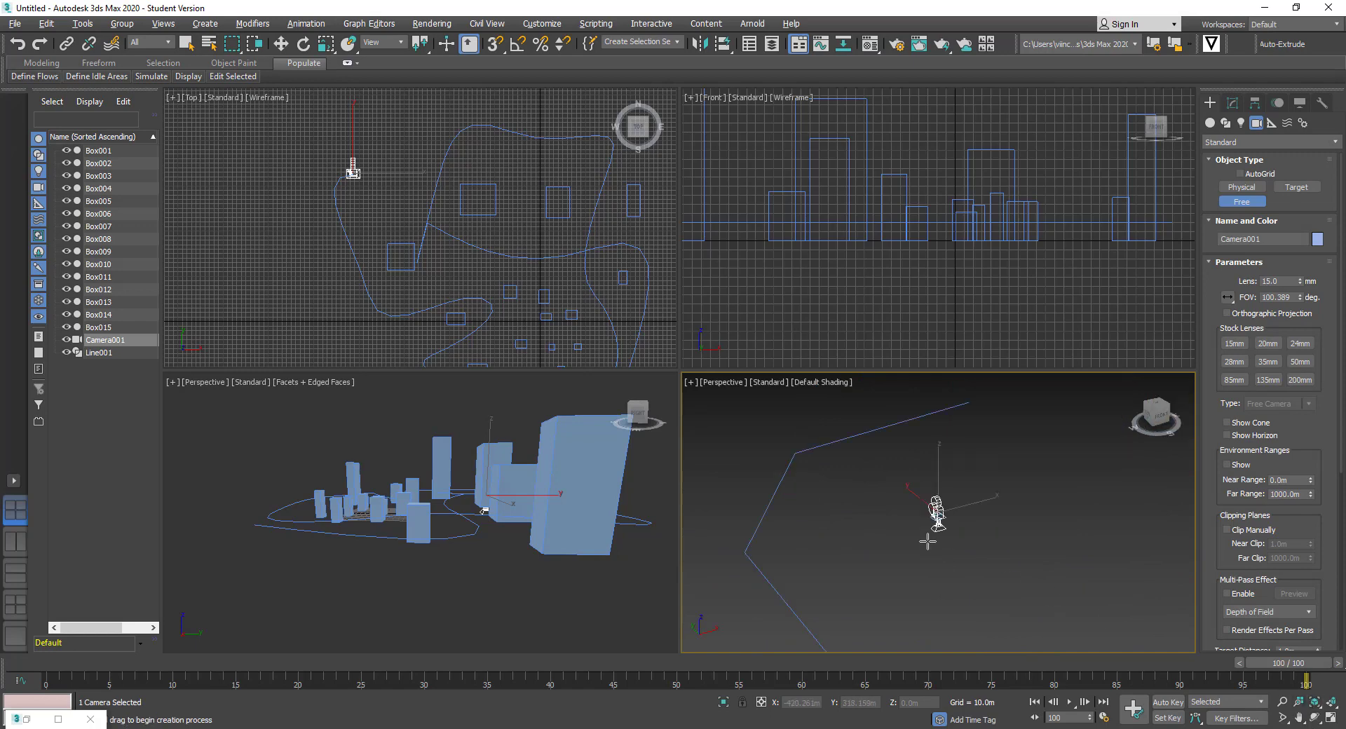
middle_click_drag(929, 541, 984, 516, "alt")
middle_click_drag(988, 536, 989, 544, "alt")
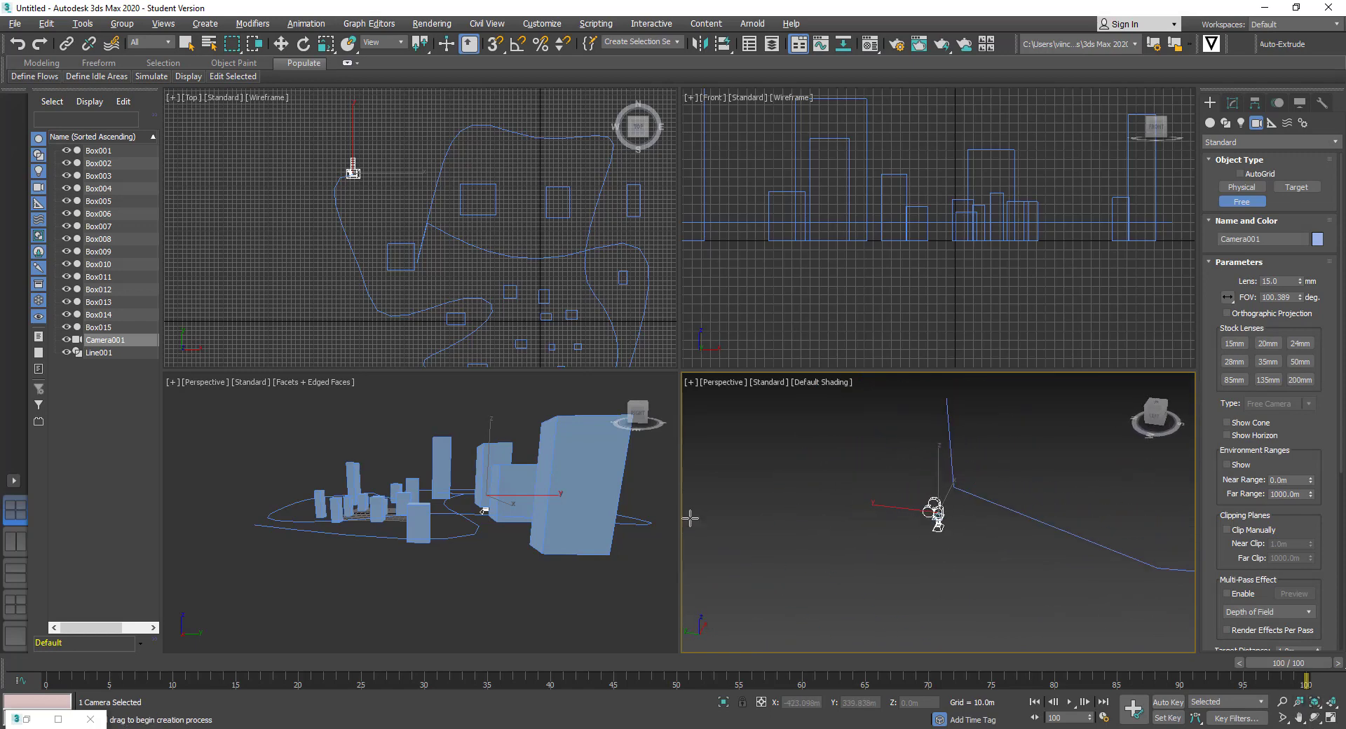
scroll(546, 522, "down", 3)
middle_click_drag(952, 289, 1092, 296)
scroll(854, 297, "down", 2)
scroll(806, 266, "up", 4)
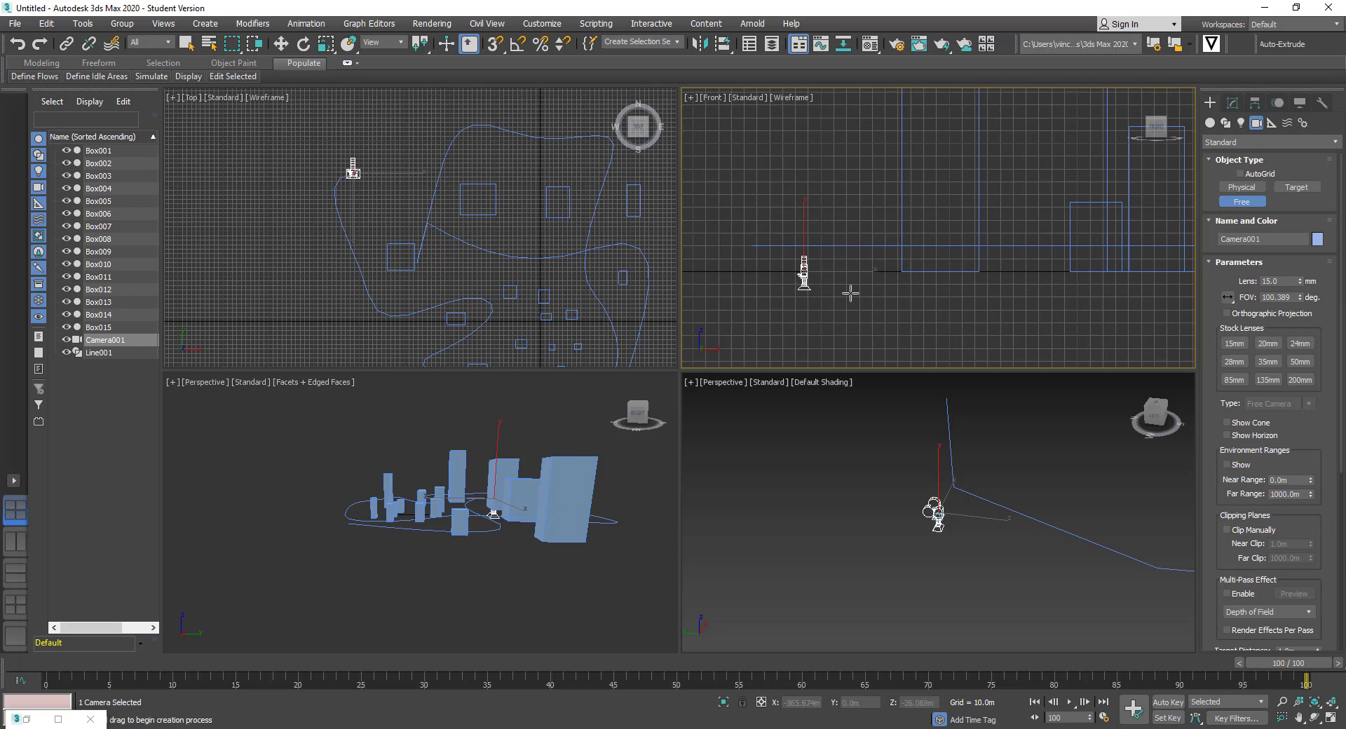
Undo the accidental Camera002 and tilt Camera001 in the Front view
left_click(805, 275)
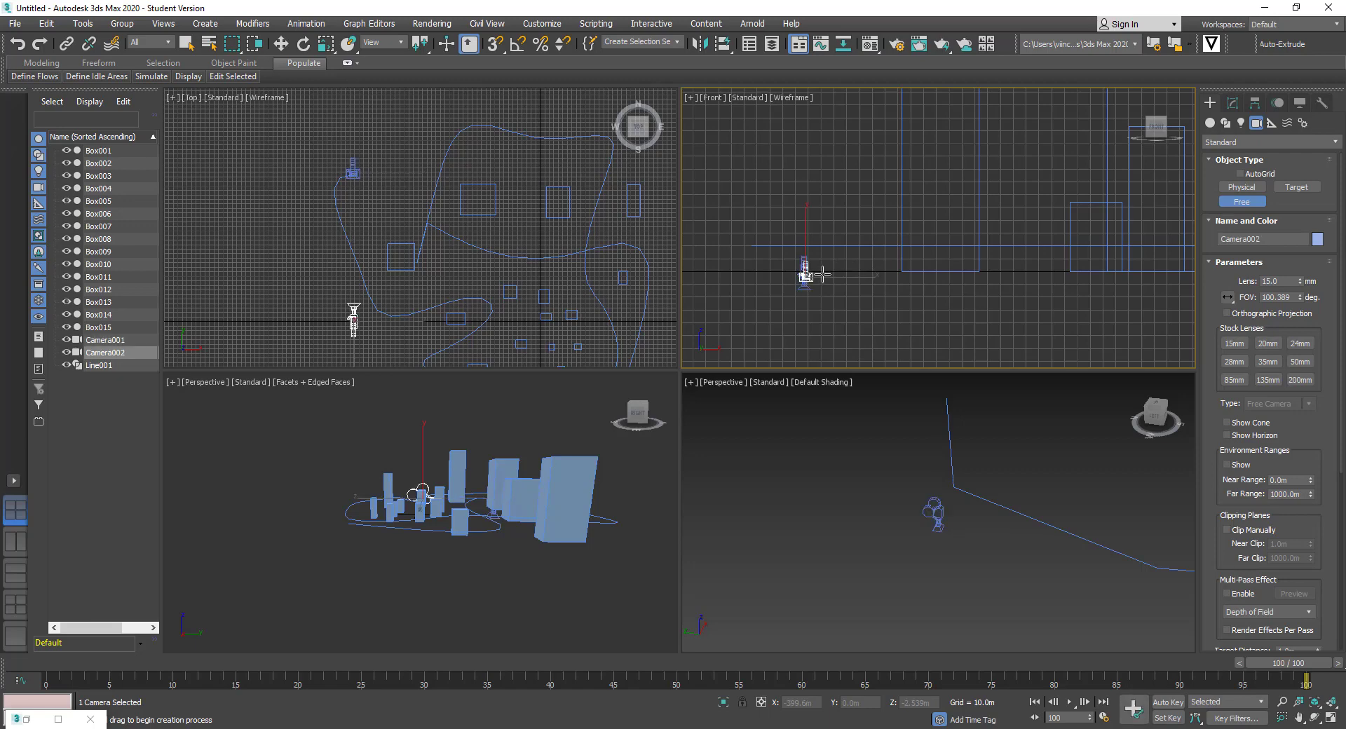
key("ctrl+z")
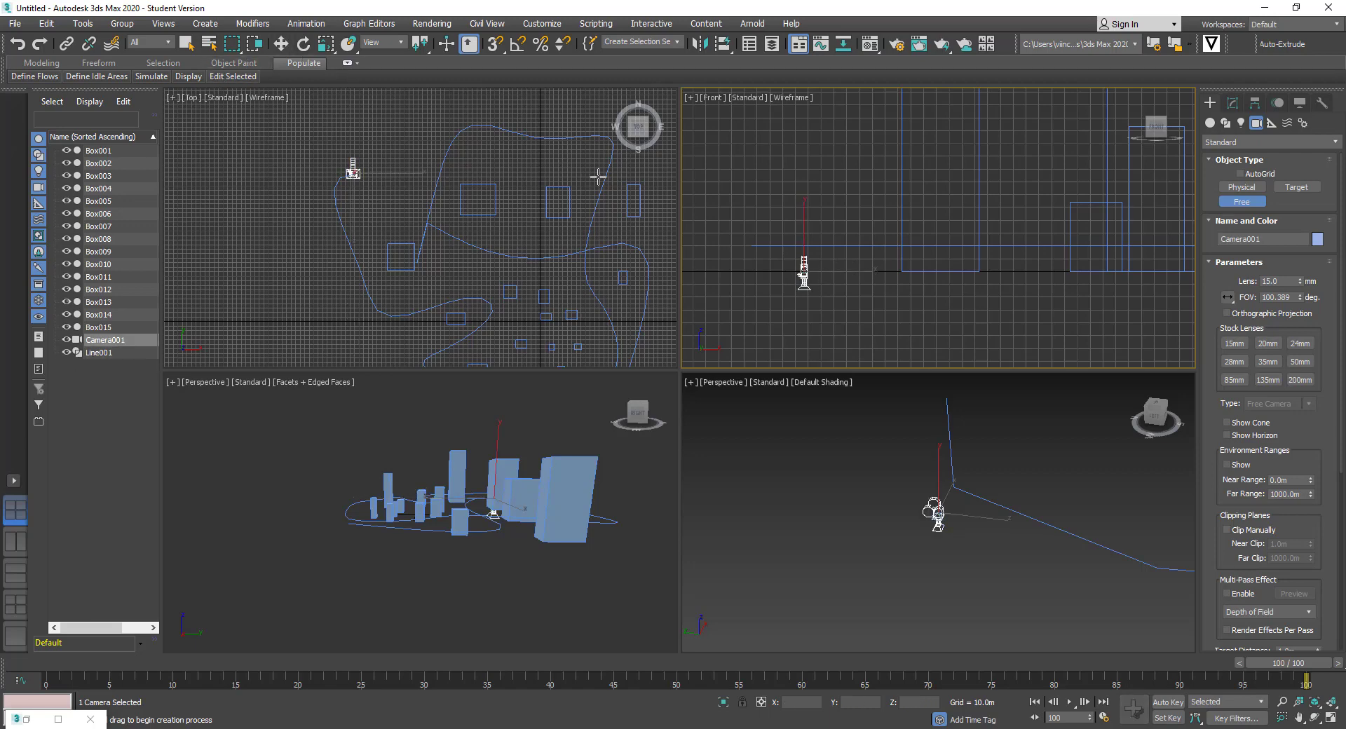
left_click(302, 44)
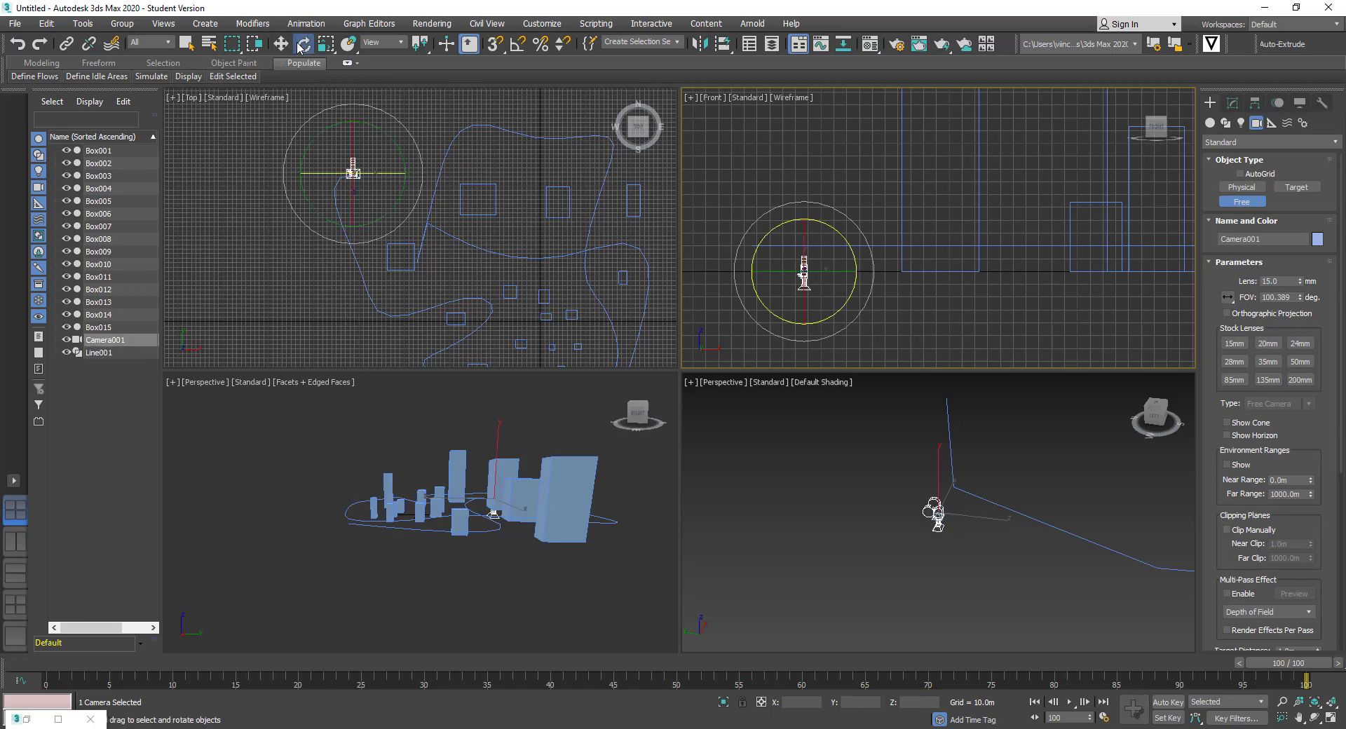
left_click_drag(847, 300, 848, 237)
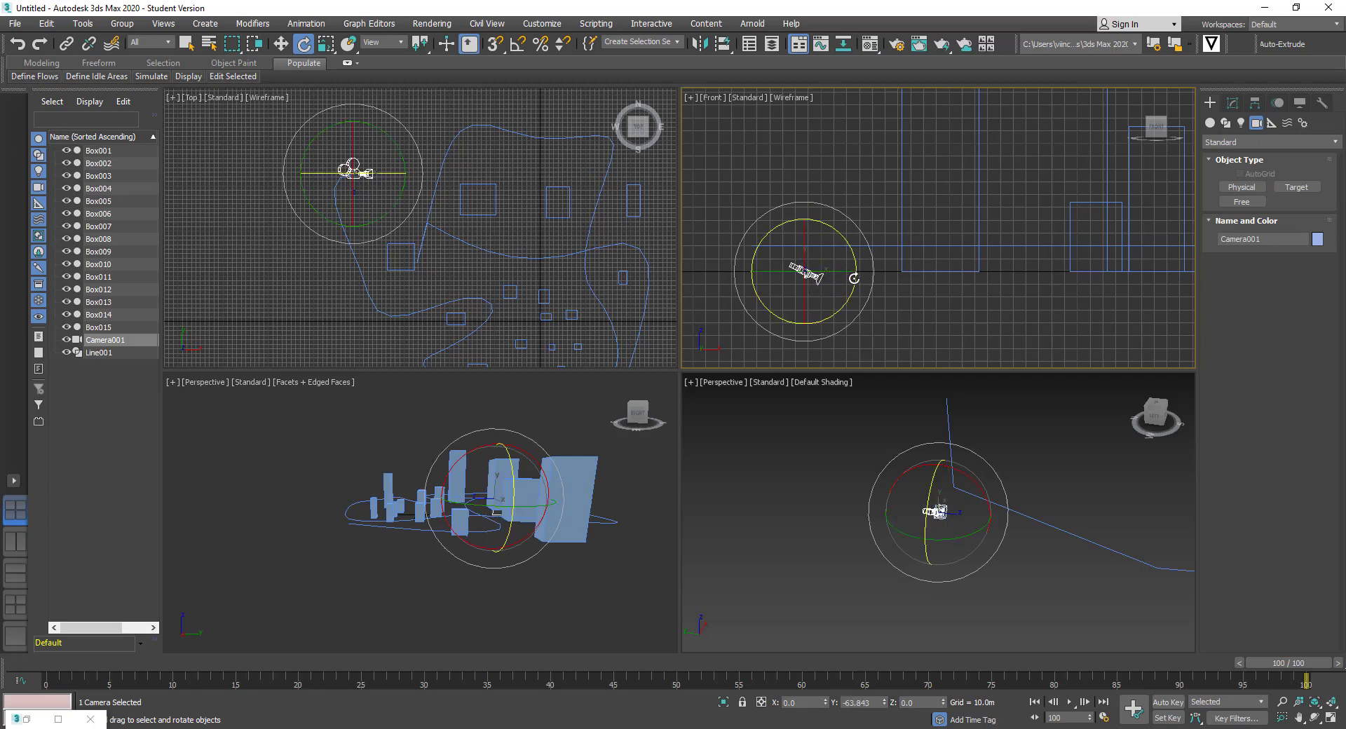
left_click_drag(855, 293, 860, 255)
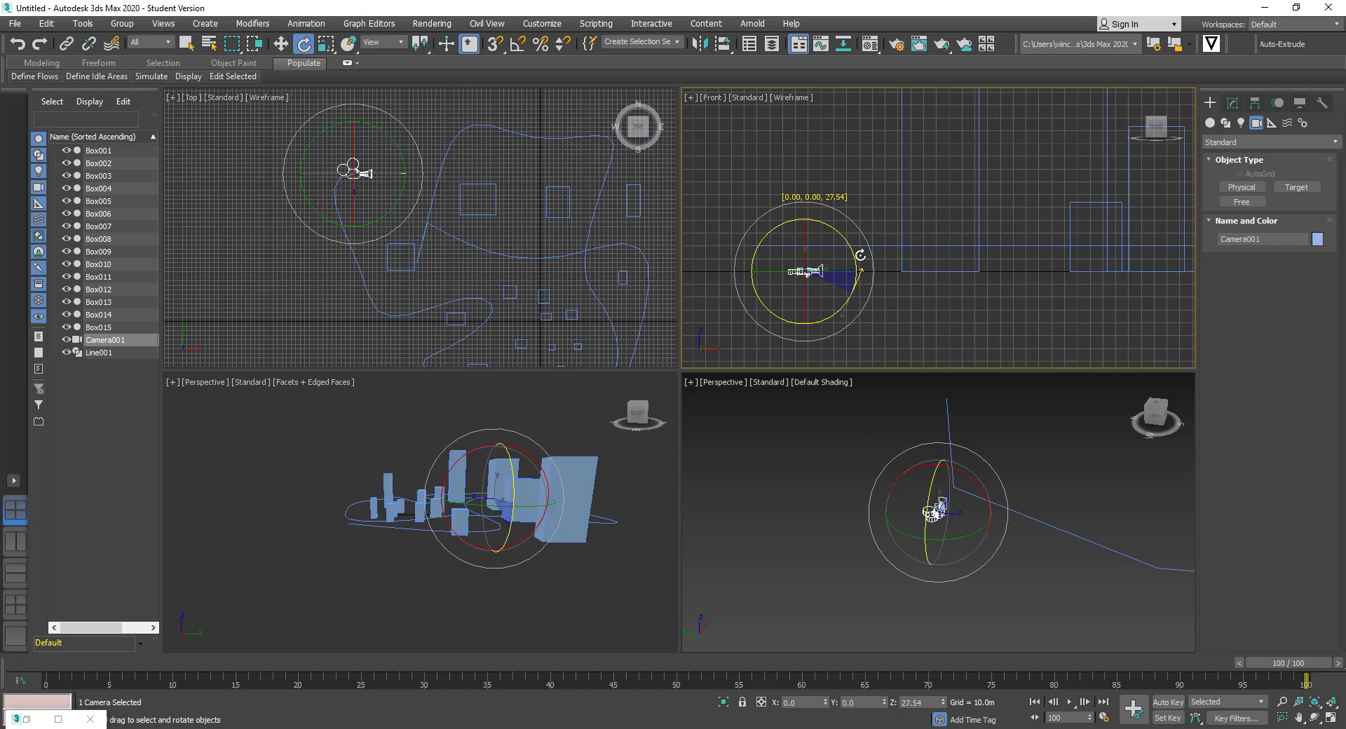
Rotate Camera001 about 43.9° and 37.95° in the lower-left Perspective view
mouse_move(948, 516)
middle_mouse_down("alt")
mouse_move(936, 512)
mouse_move(947, 509)
middle_mouse_up("alt")
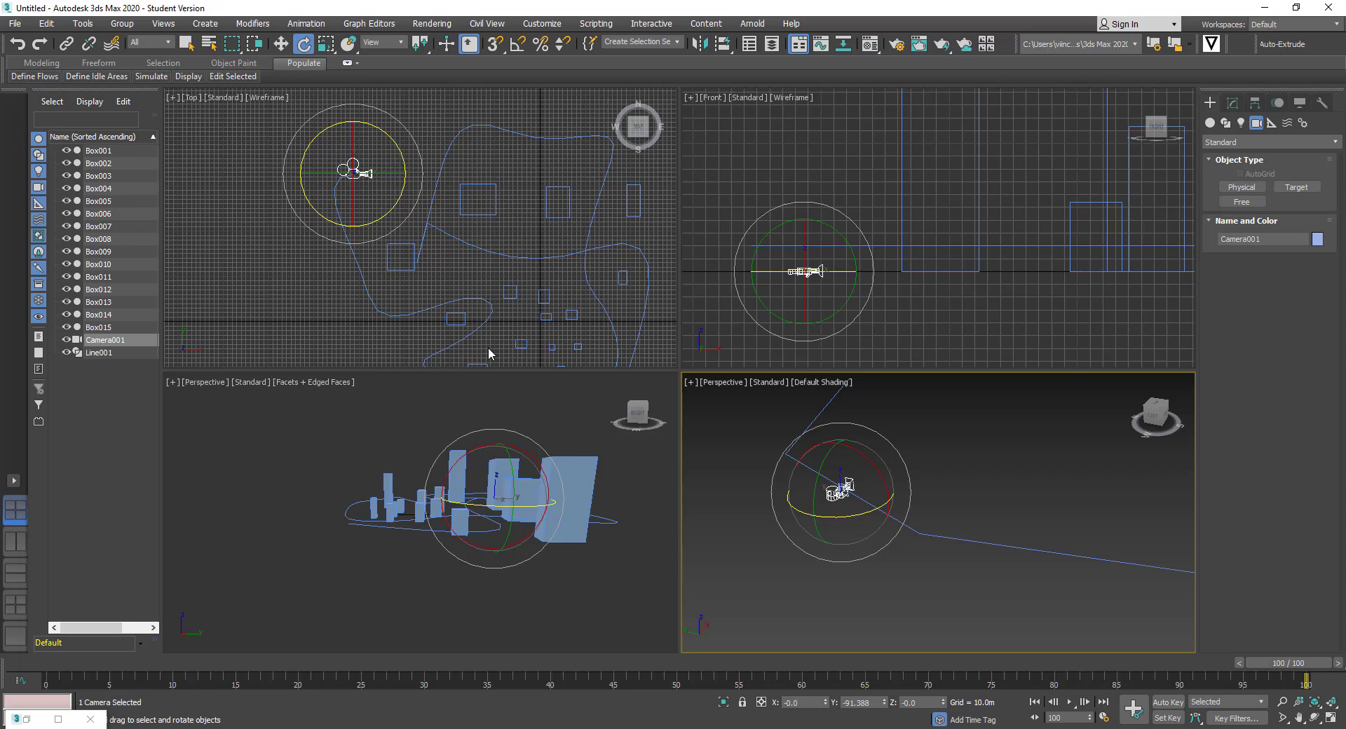
middle_click_drag(421, 486, 484, 511, "alt")
scroll(421, 509, "up", 2)
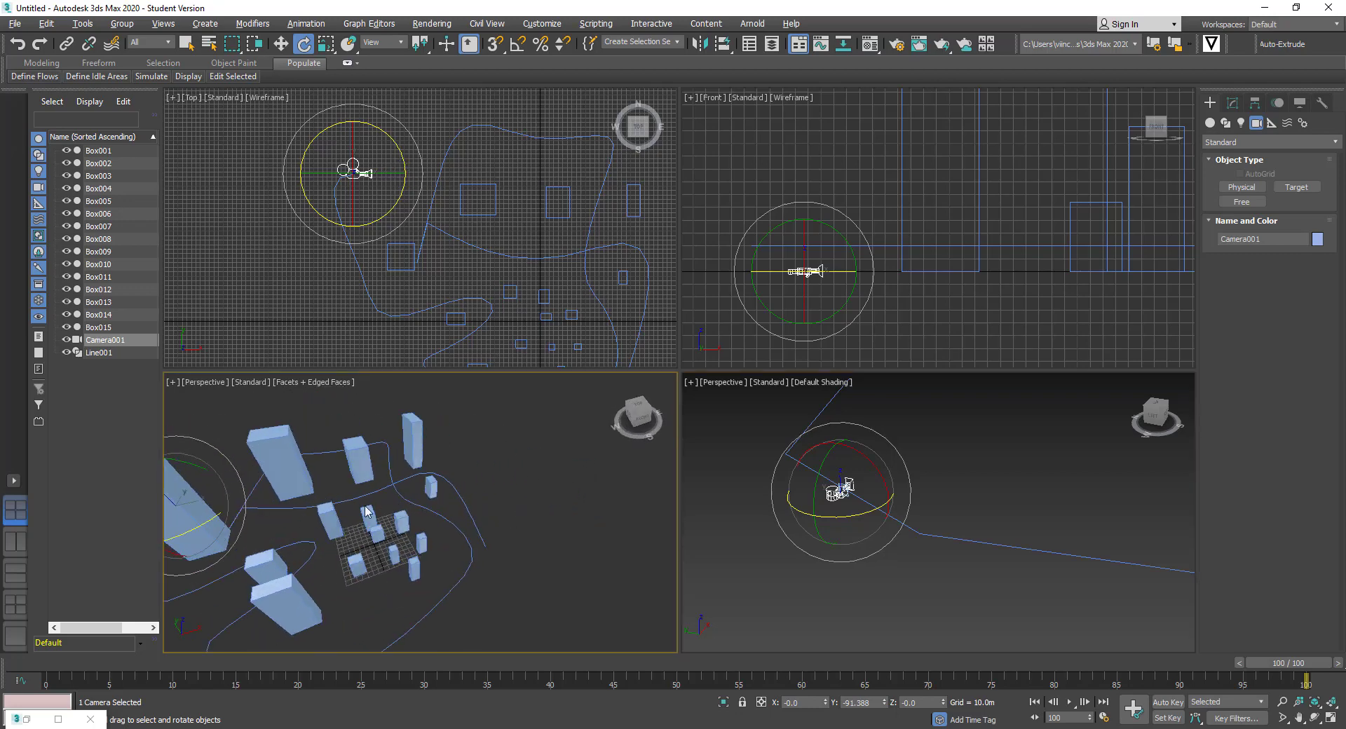
middle_click_drag(322, 515, 401, 488)
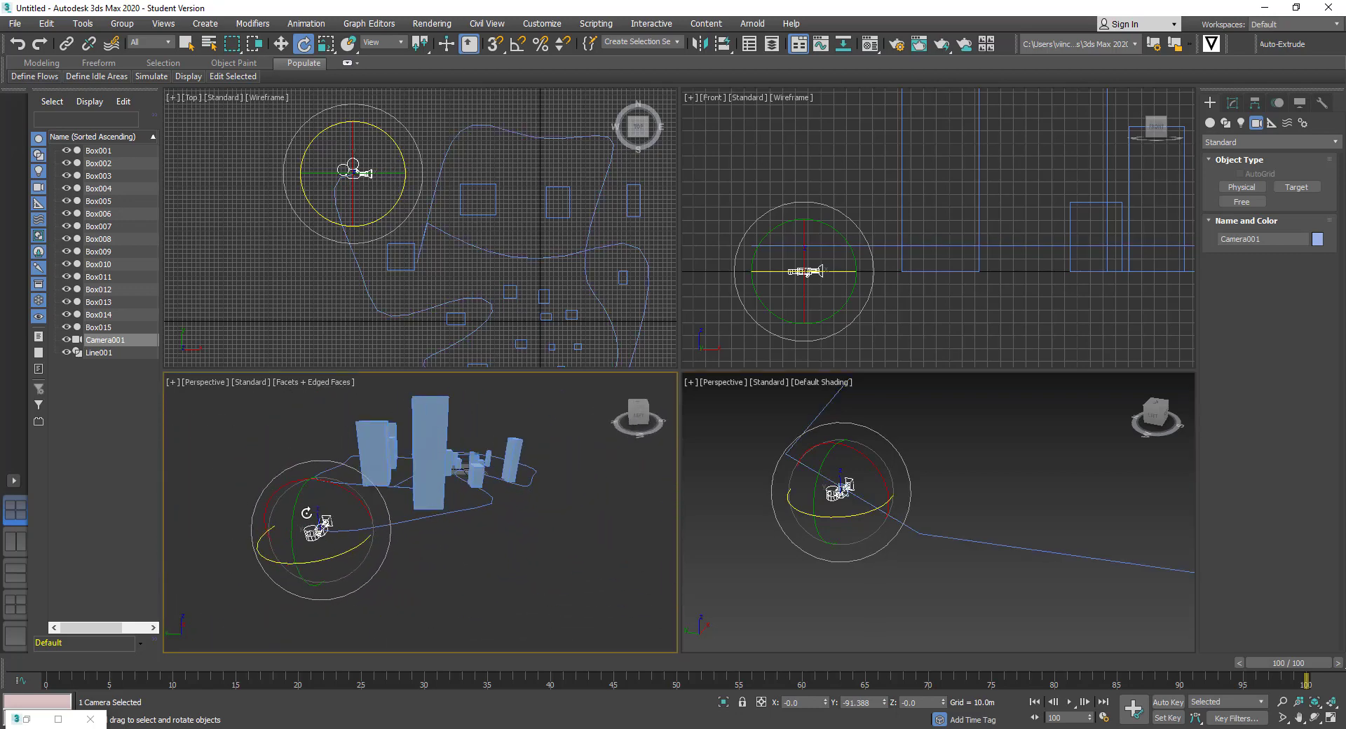
left_click_drag(354, 498, 371, 582)
left_click_drag(363, 507, 372, 561)
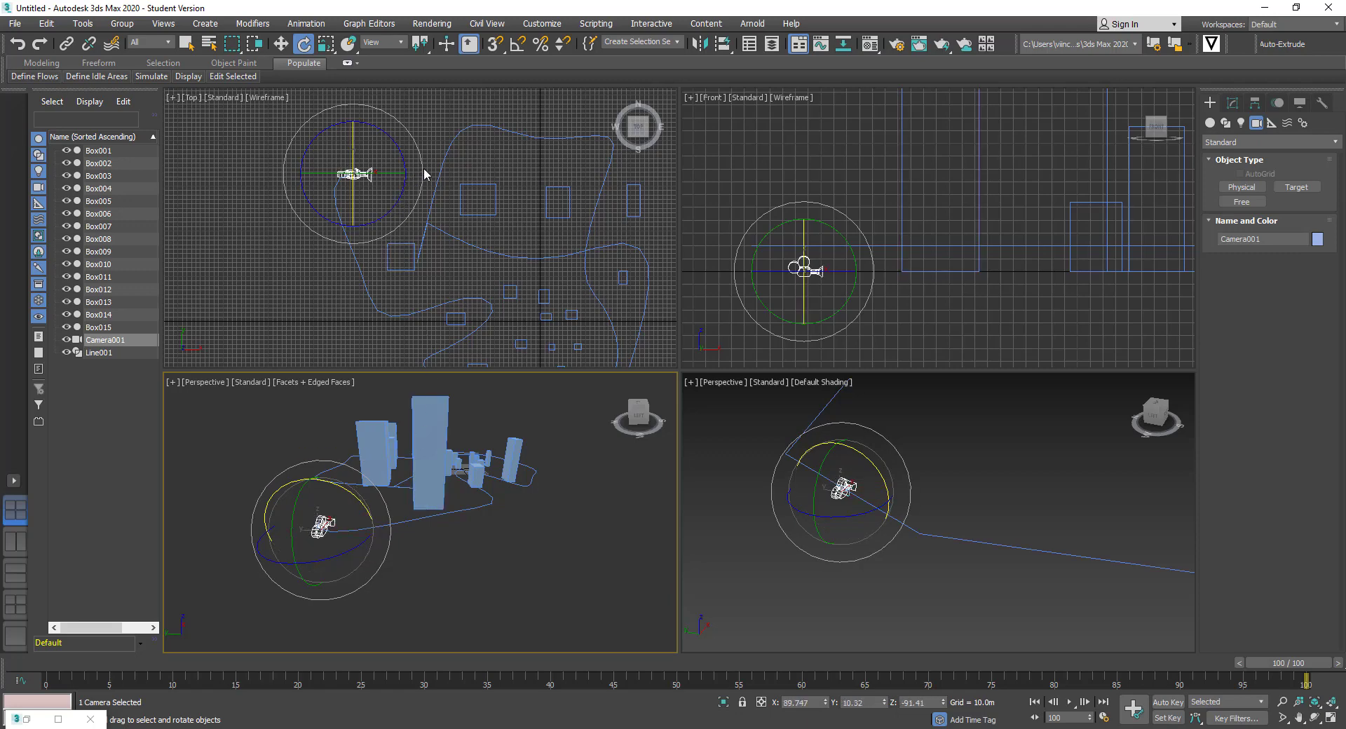
scroll(906, 501, "down", 3)
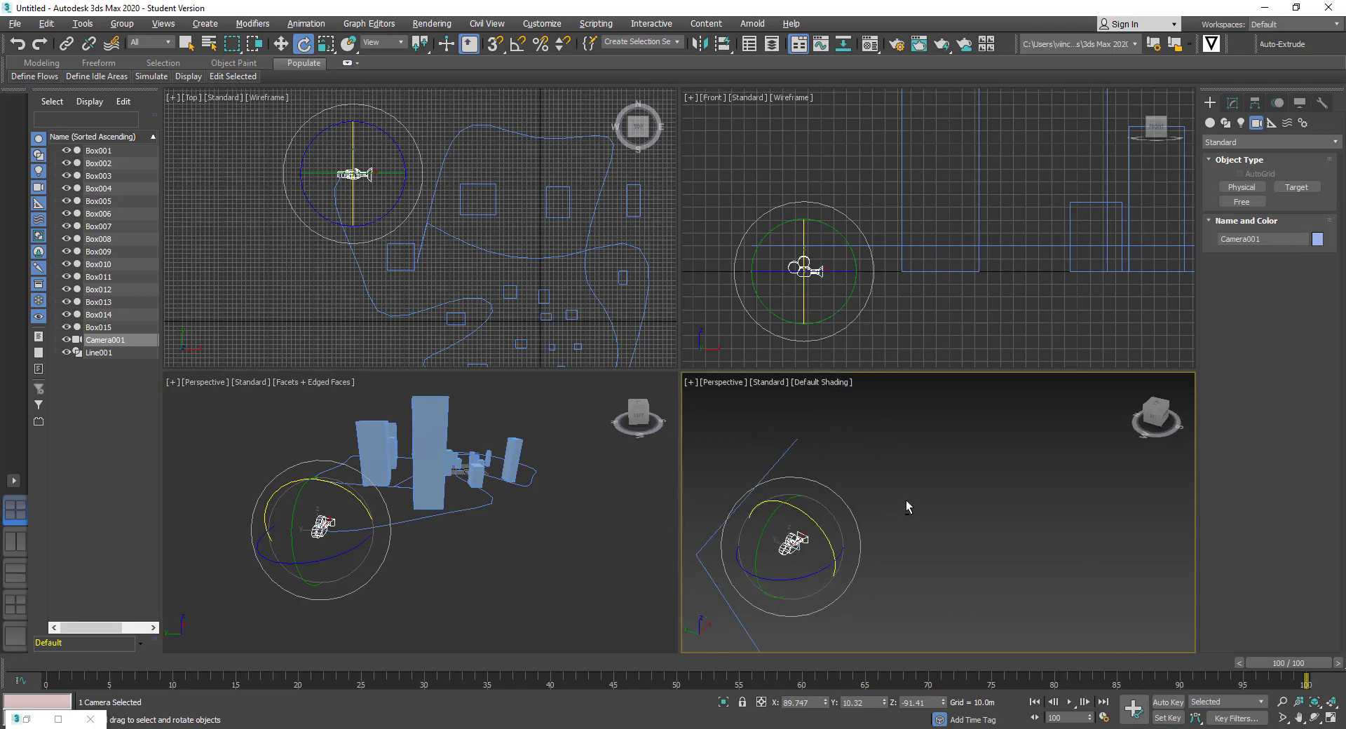
middle_click_drag(401, 517, 416, 607, "alt")
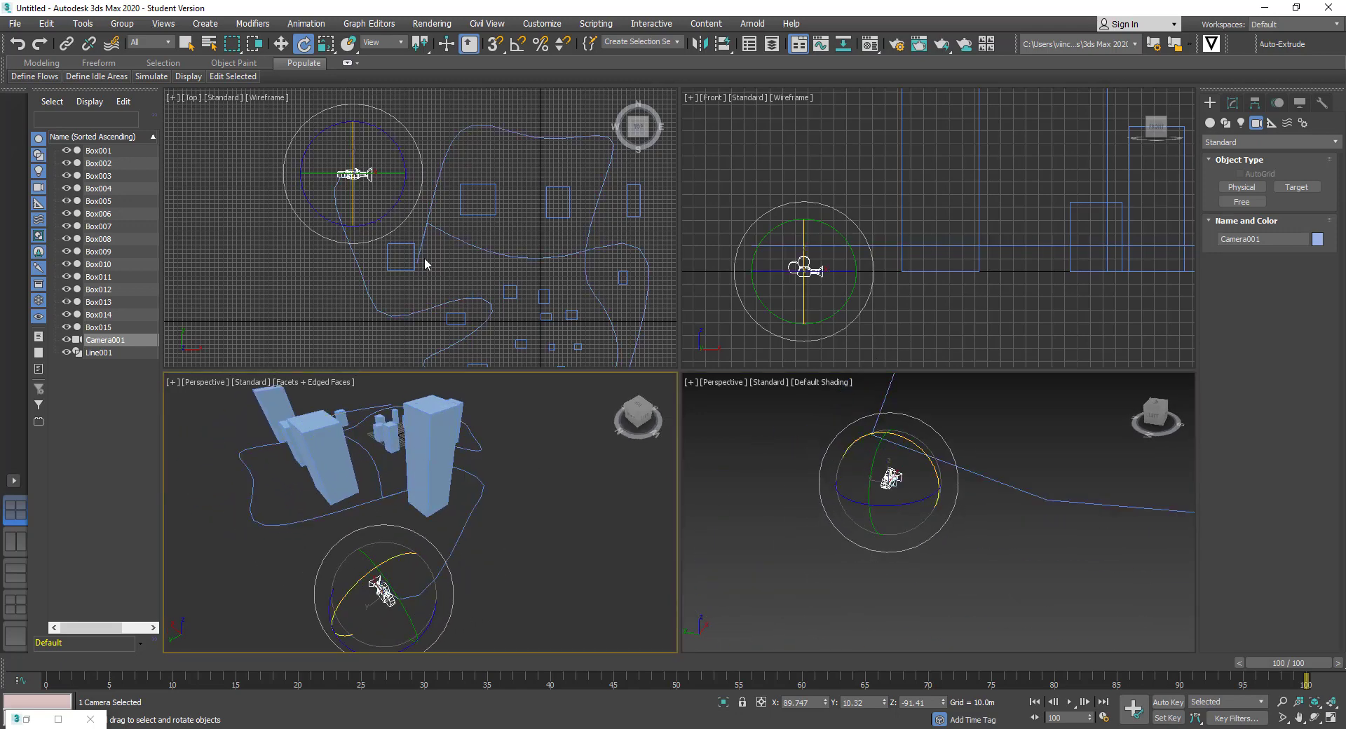
Turn Camera001 about -38.72° on Z, ending near 89° X and -137° Z
left_click(411, 150)
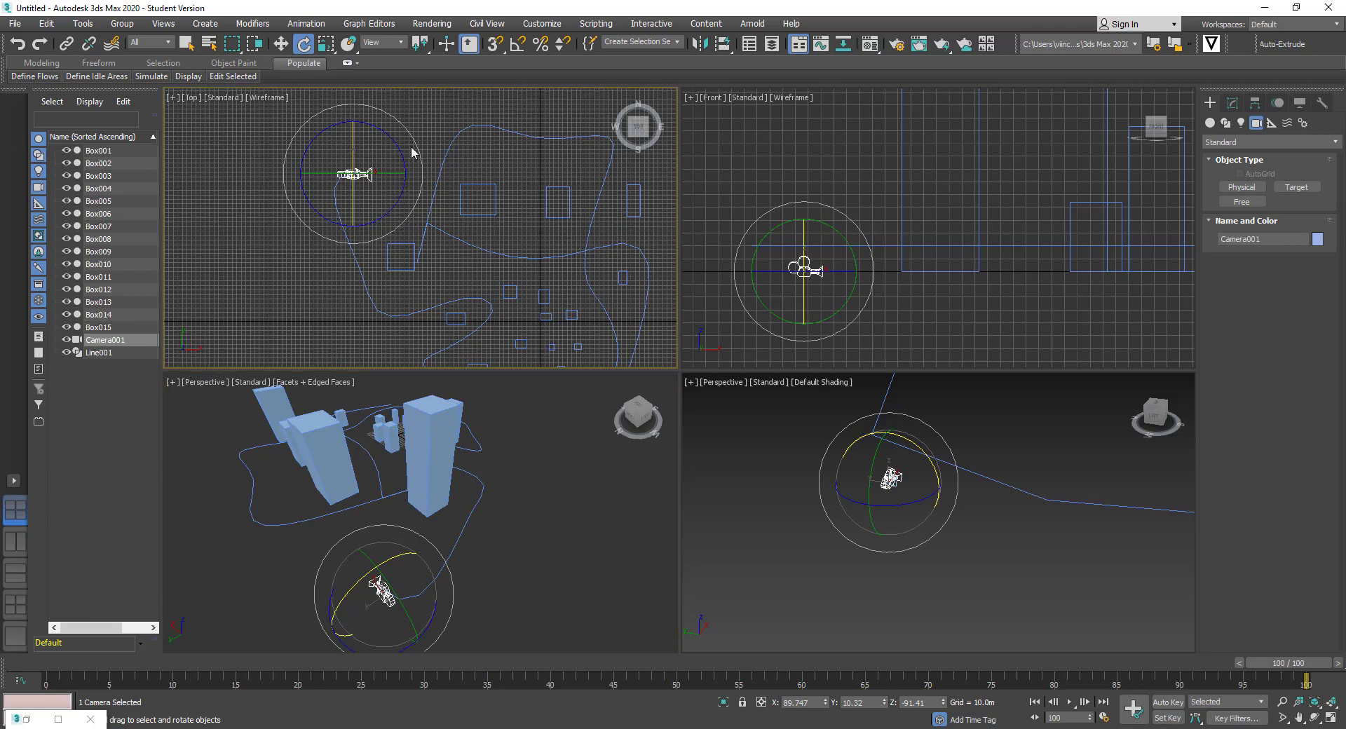
left_click(359, 174)
left_click_drag(403, 155, 369, 243)
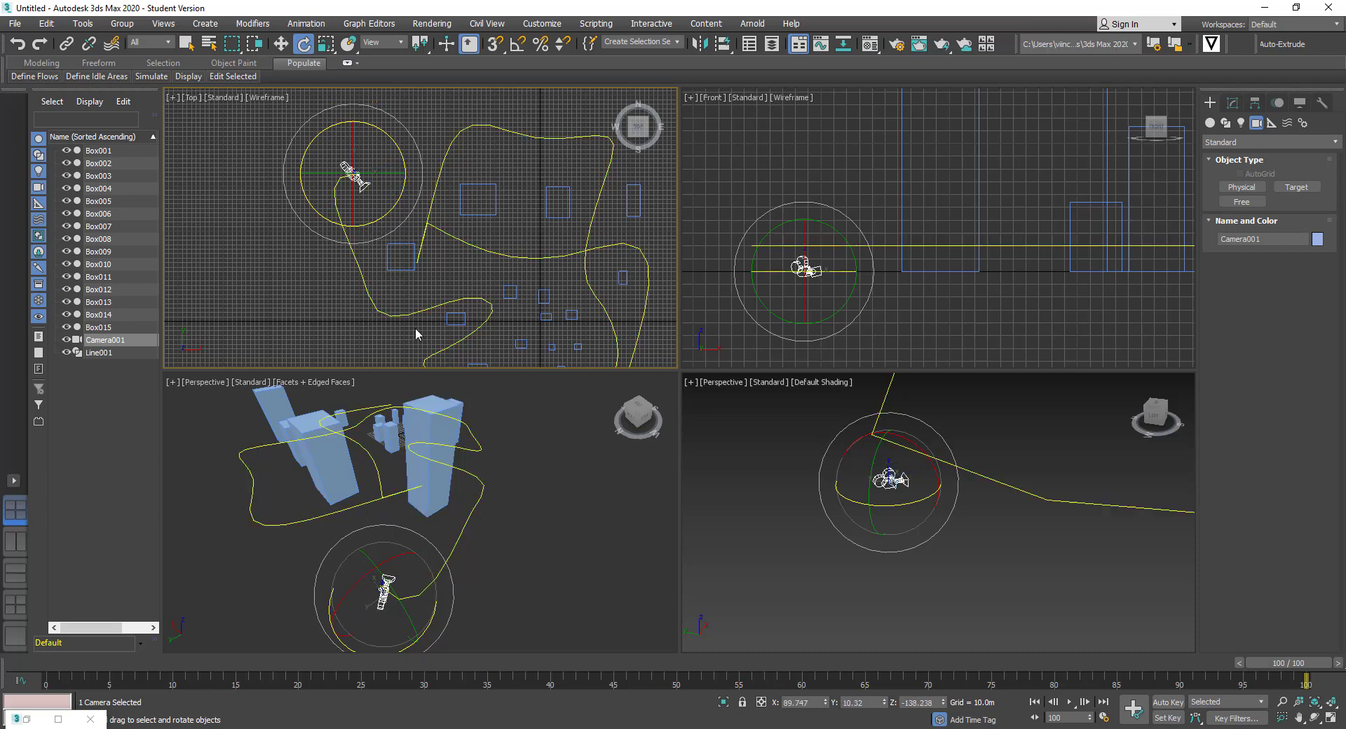
middle_click_drag(393, 574, 440, 524, "alt")
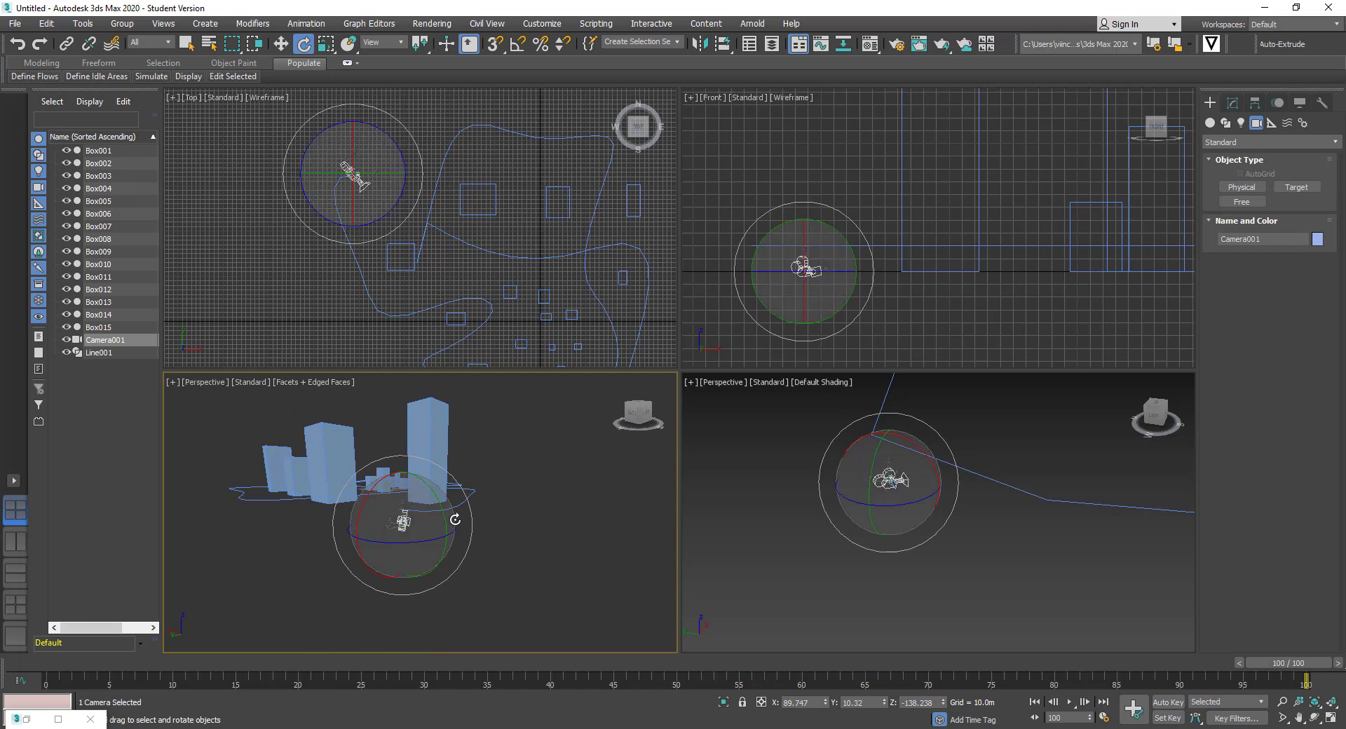
left_click_drag(454, 520, 453, 519)
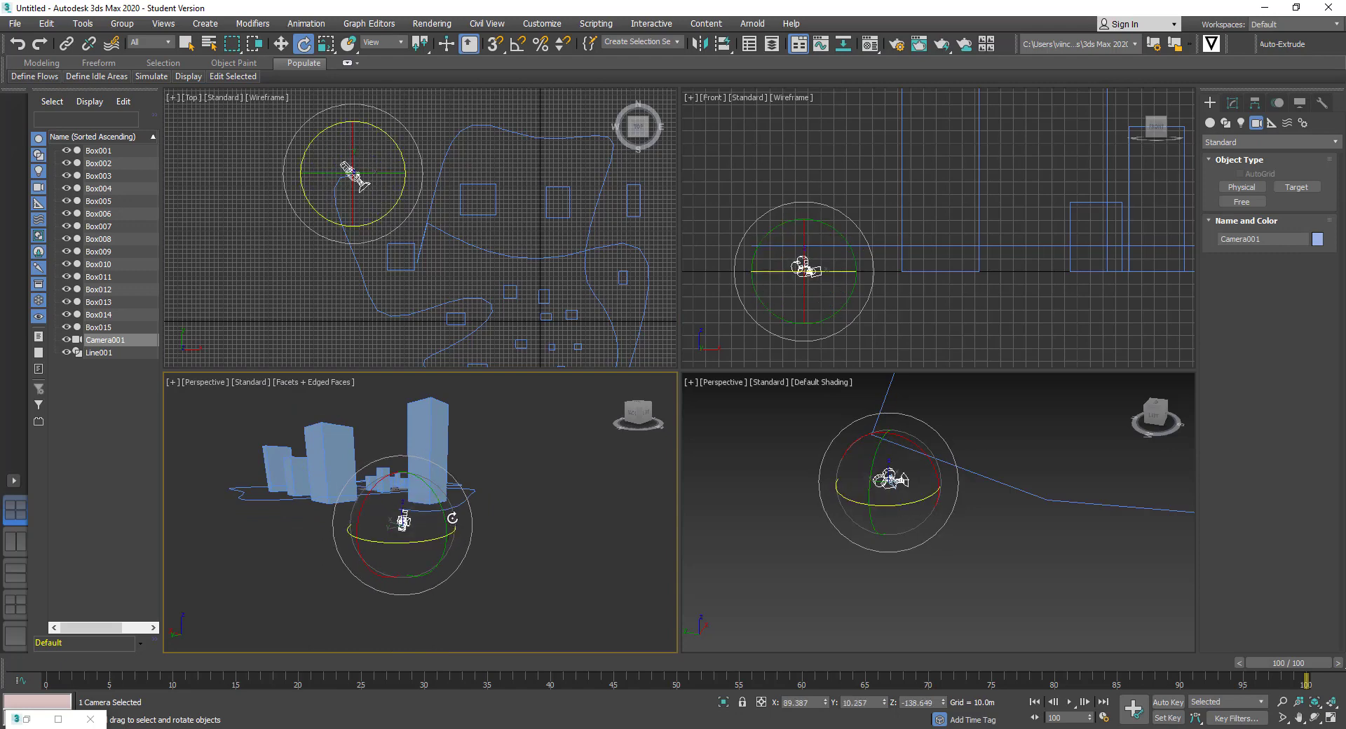
left_click_drag(467, 521, 473, 510)
scroll(403, 508, "up", 3)
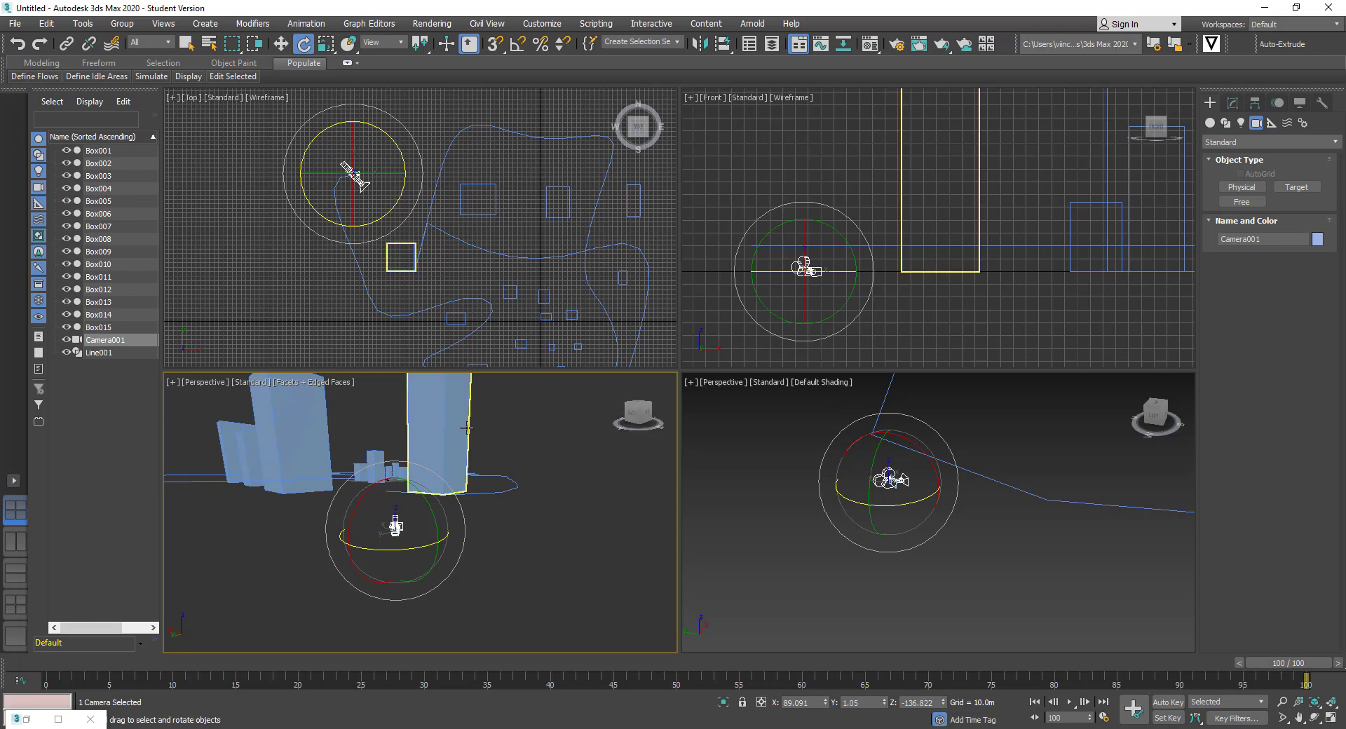
scroll(473, 433, "down", 2)
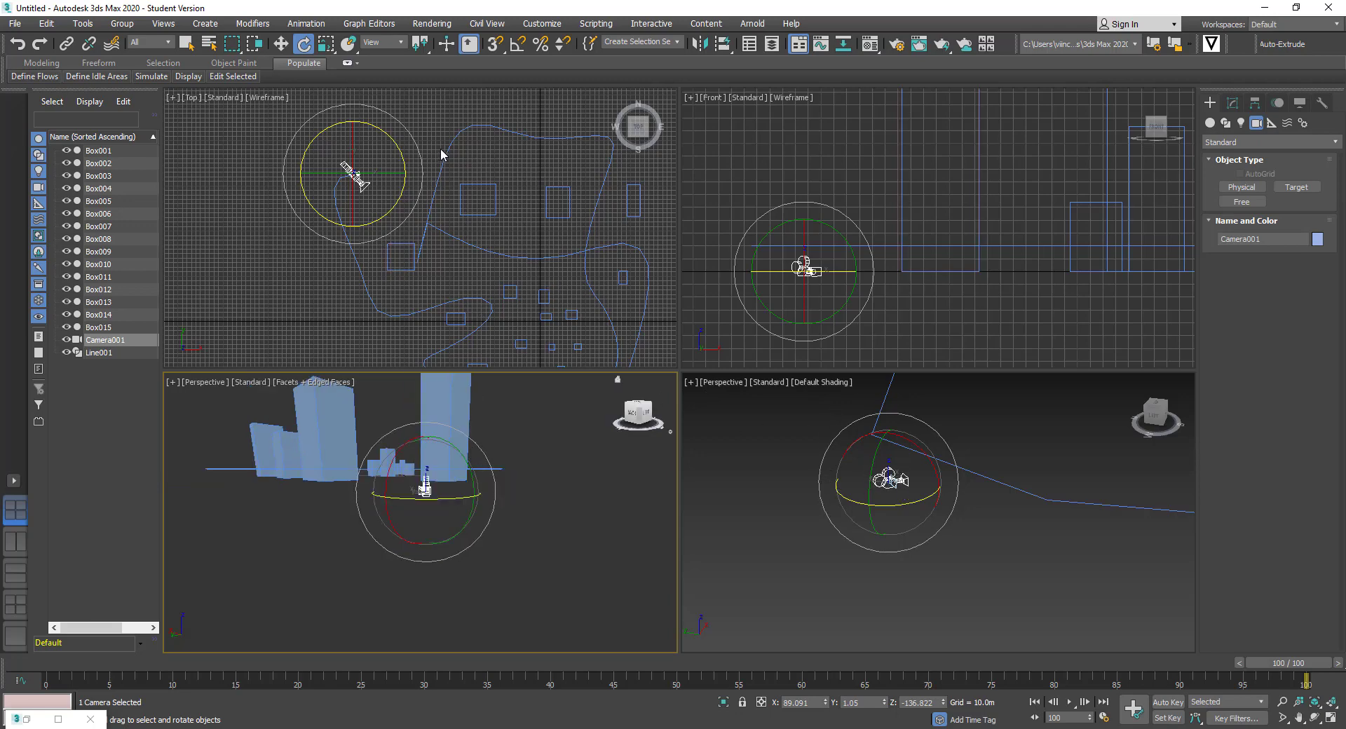
scroll(573, 263, "down", 3)
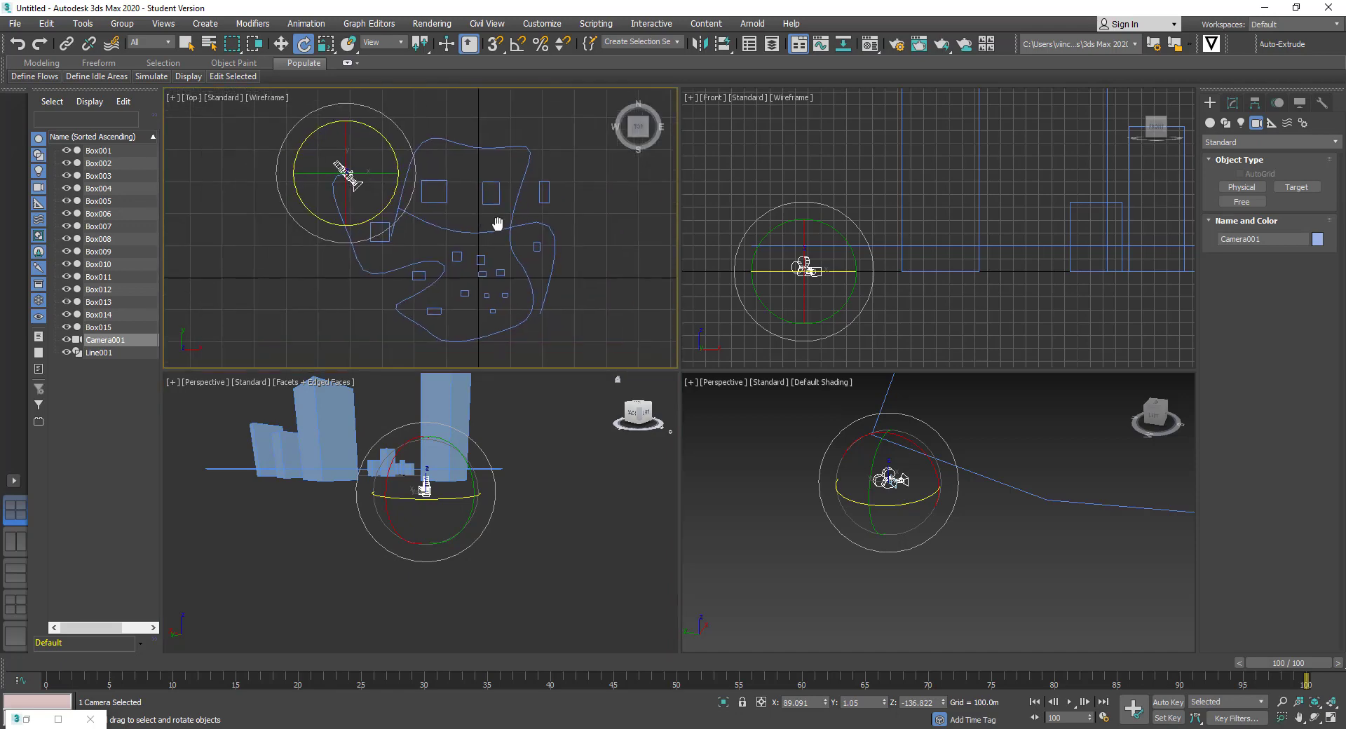
Assign a Path Constraint controller to Camera001's Position track
left_click(186, 43)
left_click(286, 224)
left_click(347, 175)
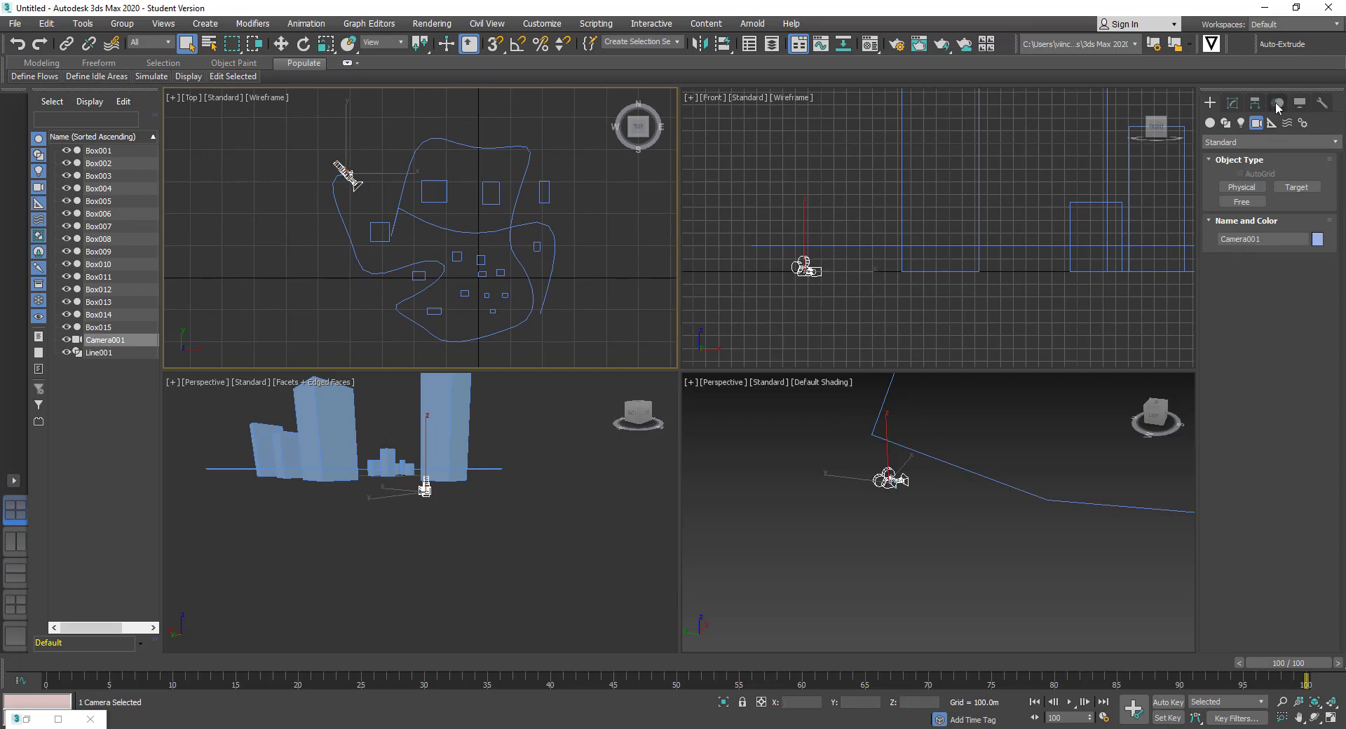
left_click(1278, 104)
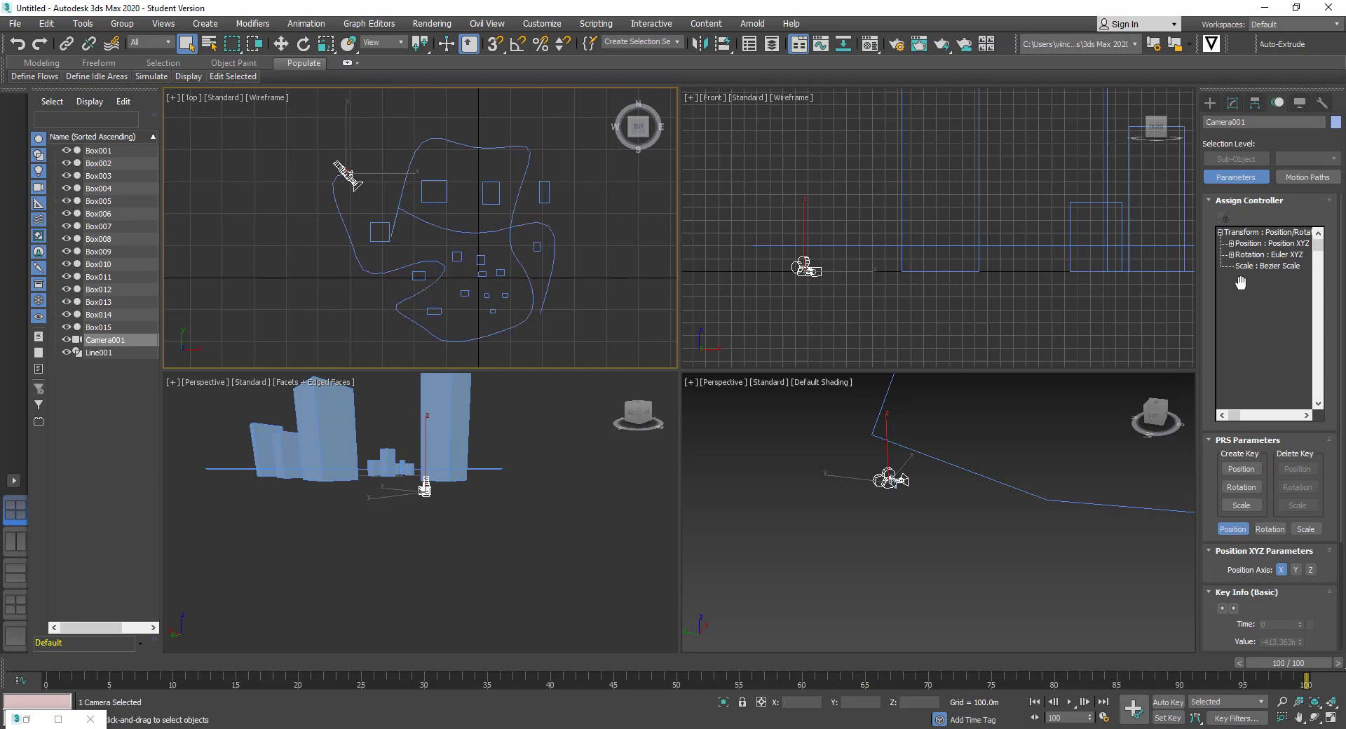
left_click(1289, 244)
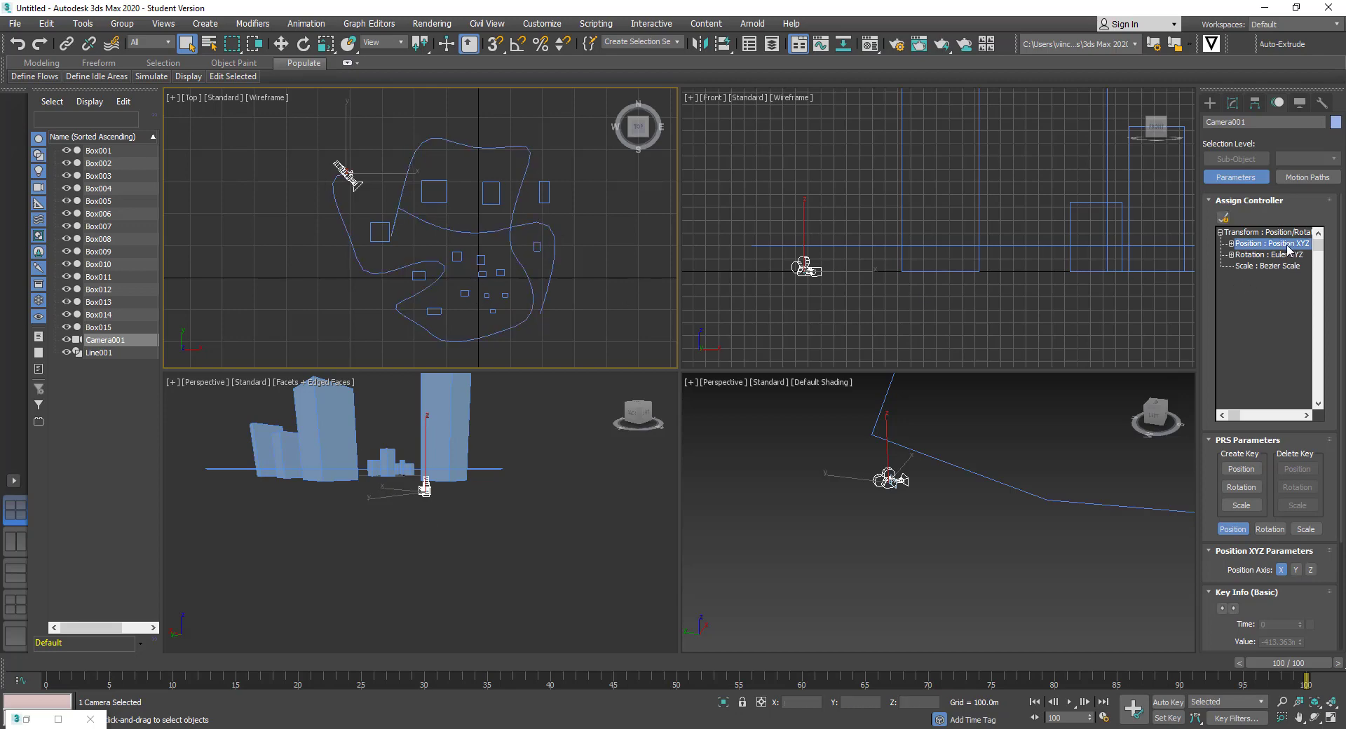
left_click(1224, 217)
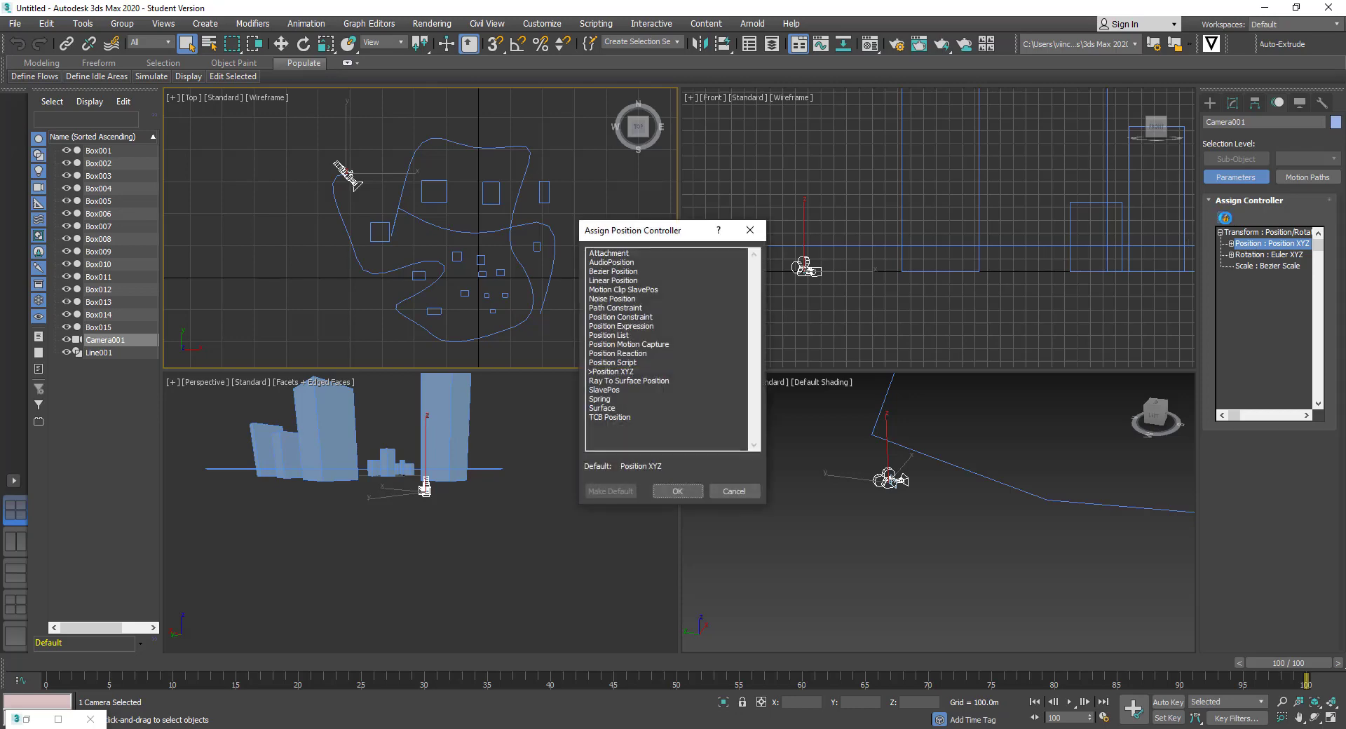
left_click(621, 310)
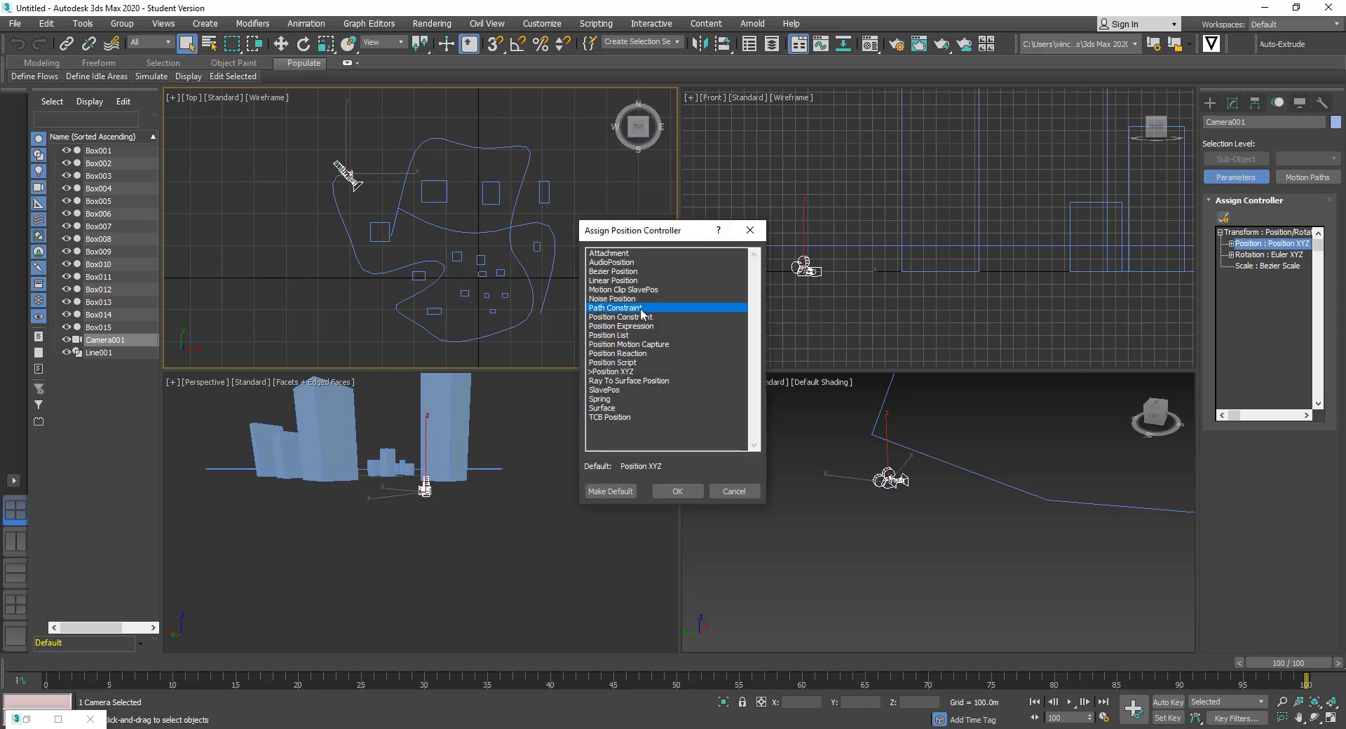
left_click(676, 492)
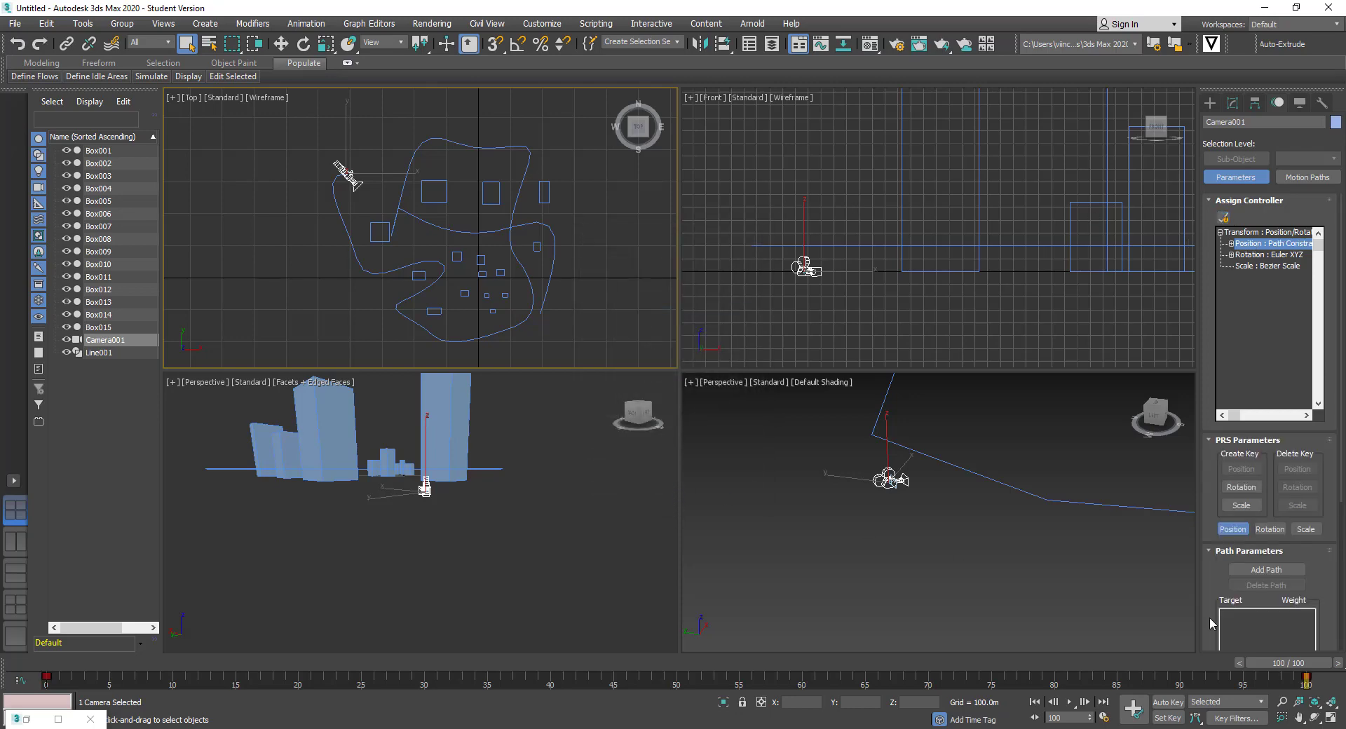
Add Line001 as Camera001's path target at weight 50
left_click_drag(1225, 591, 1242, 461)
left_click(1255, 458)
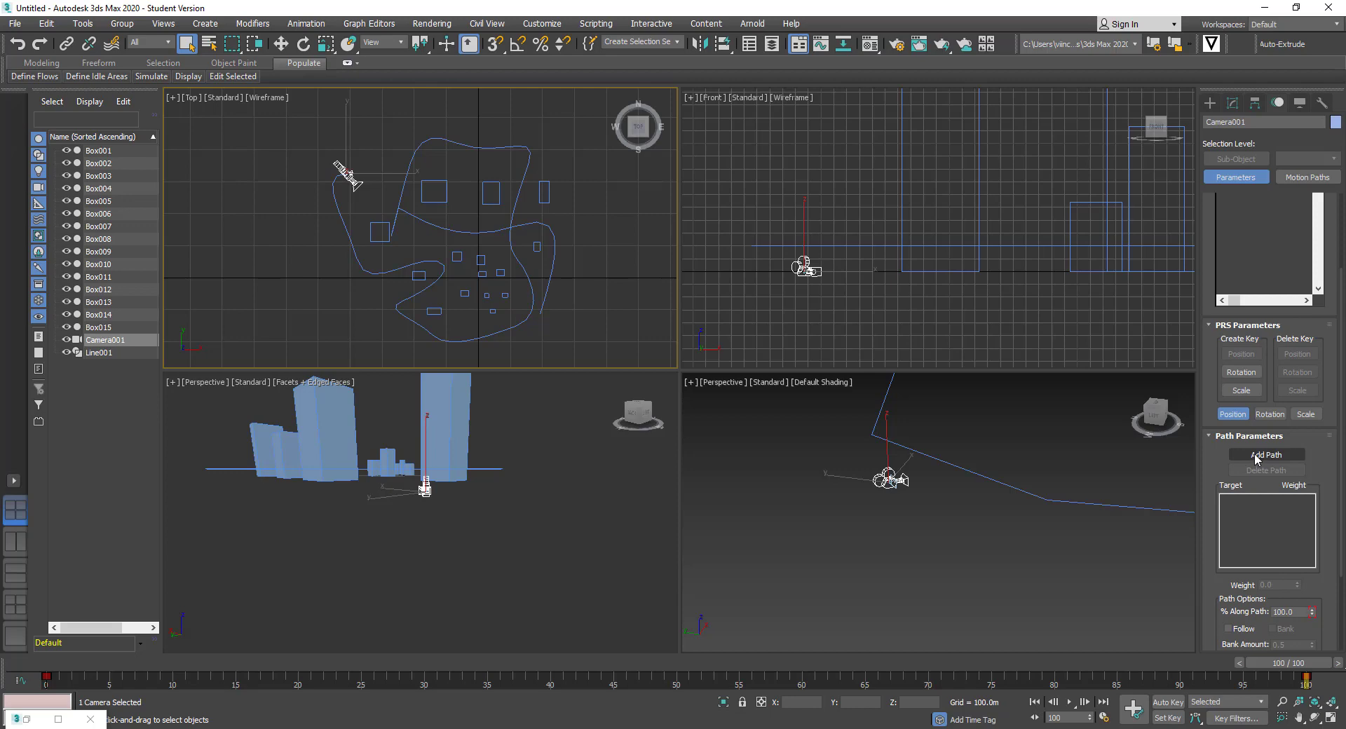
left_click(1255, 457)
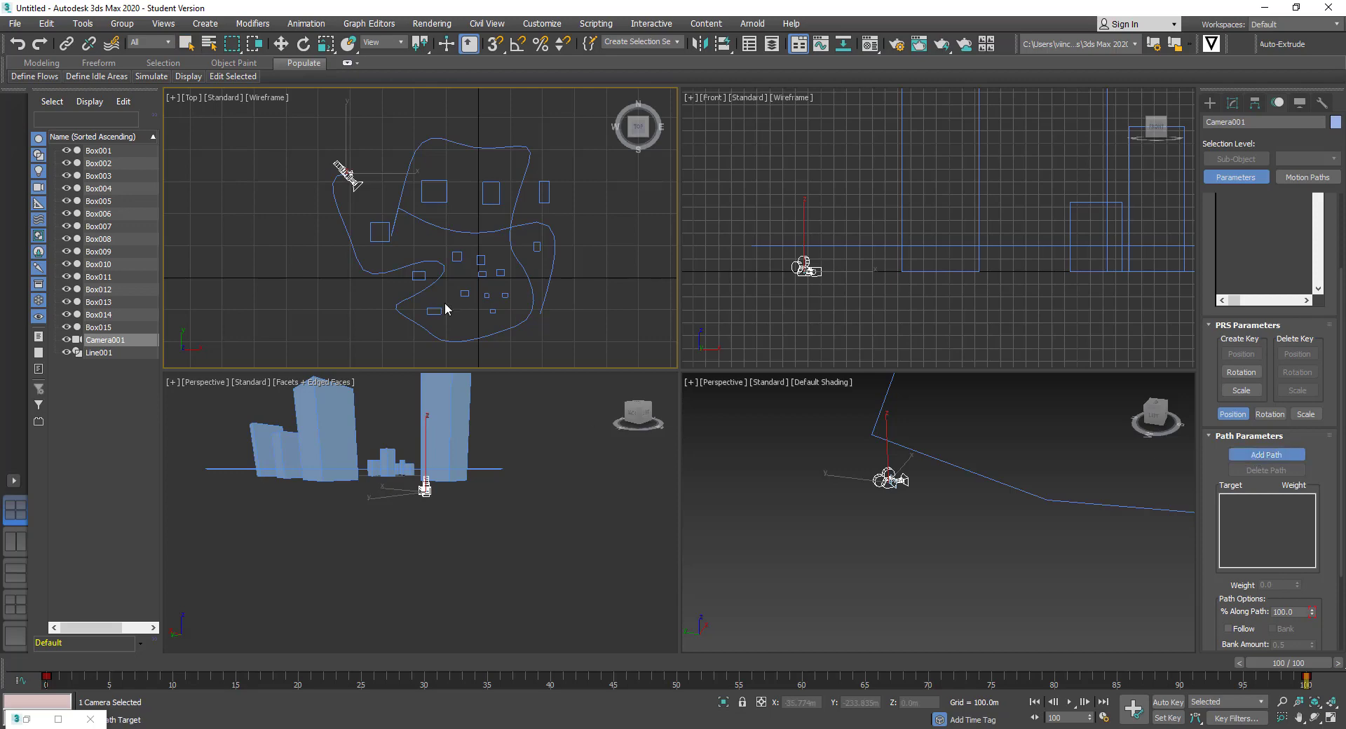
left_click(332, 197)
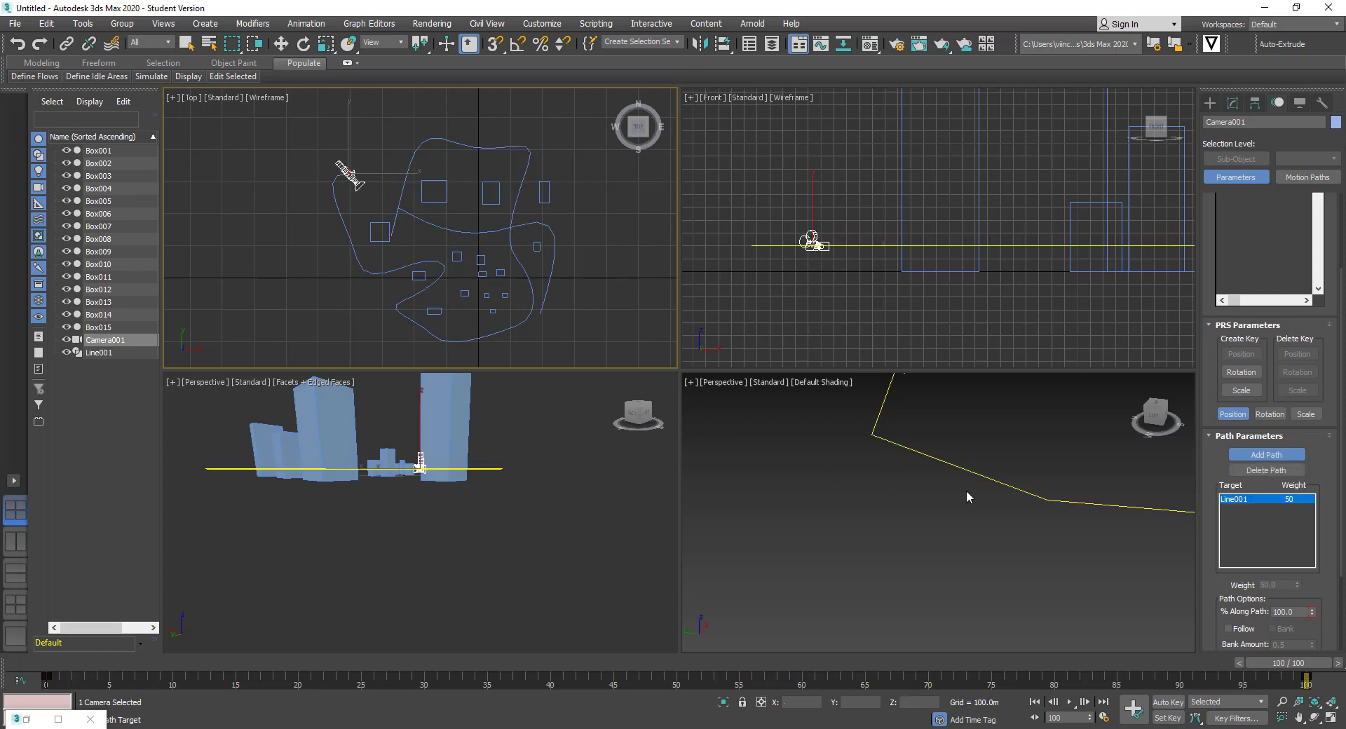
Switch the lower-left viewport to look through Camera001
middle_click_drag(372, 474, 425, 499, "alt")
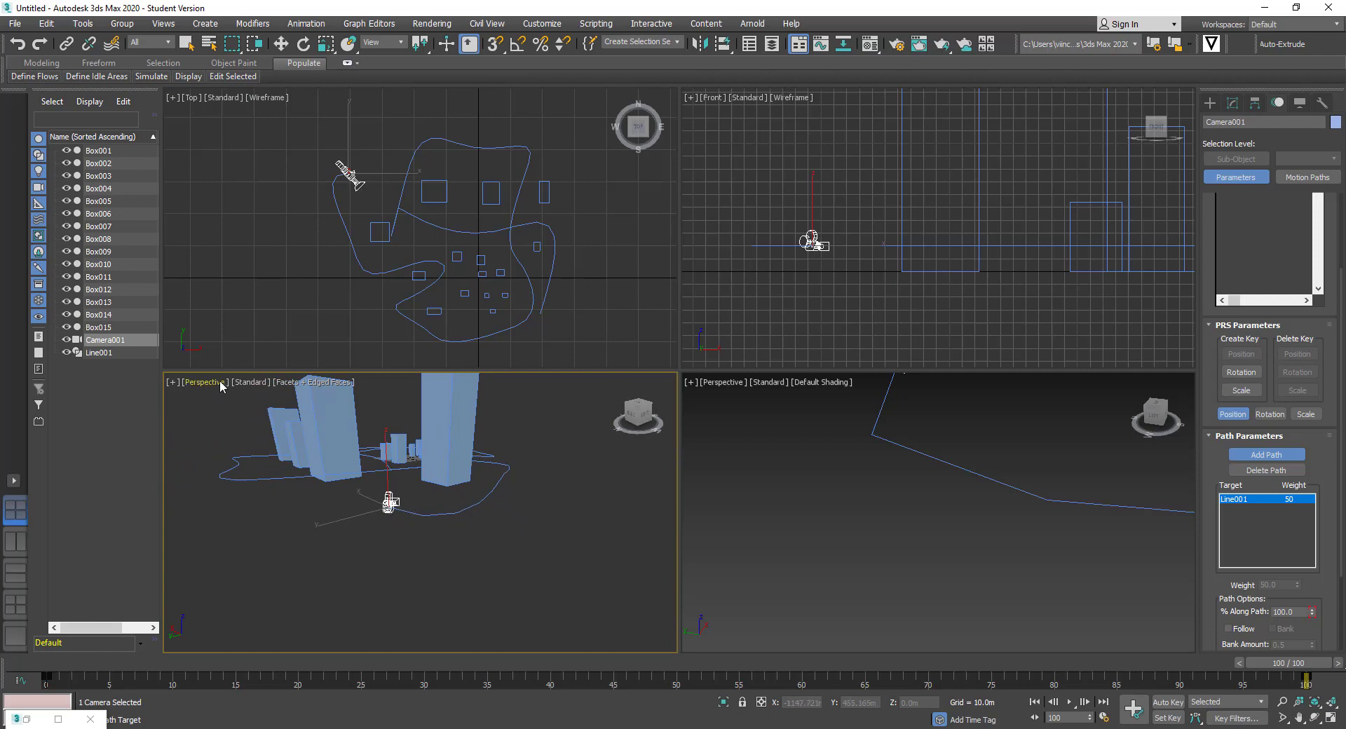
scroll(893, 460, "down", 4)
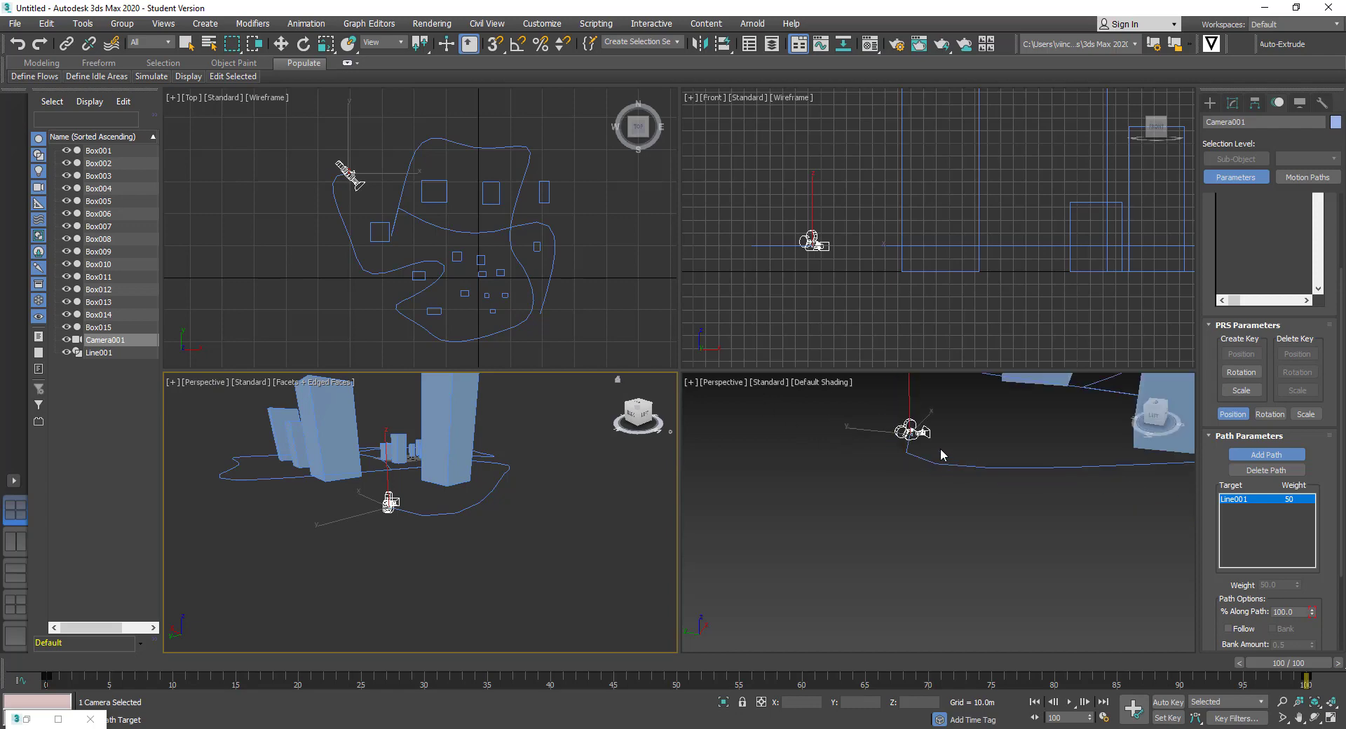
middle_click_drag(940, 451, 937, 520, "alt")
left_click(205, 382)
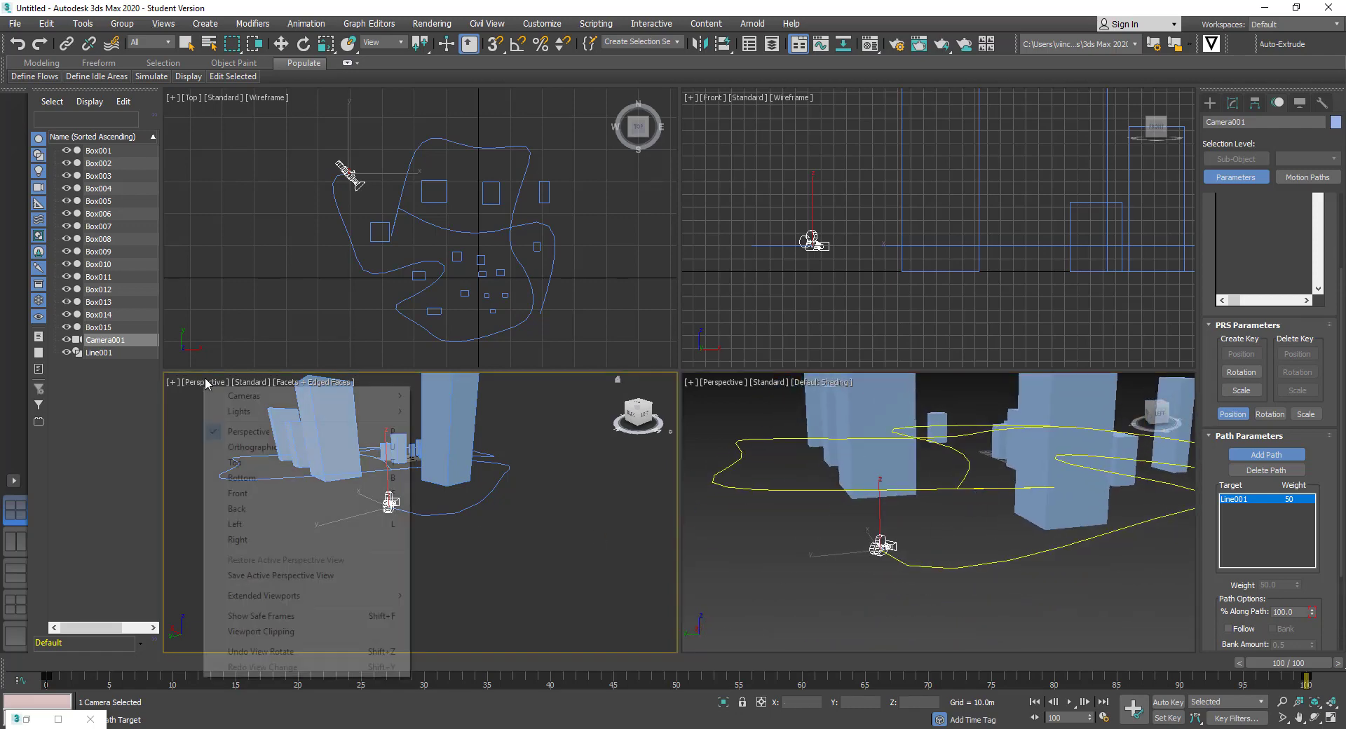
mouse_move(243, 400)
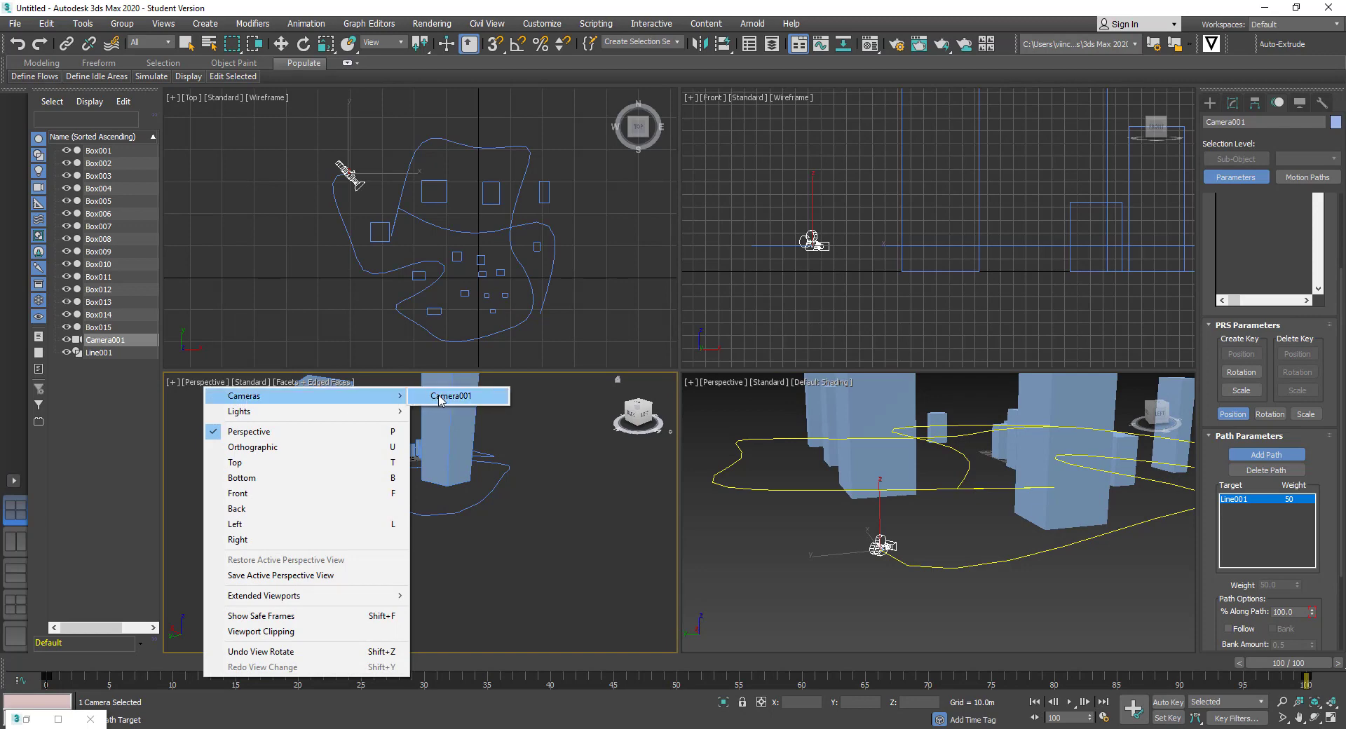
left_click(435, 396)
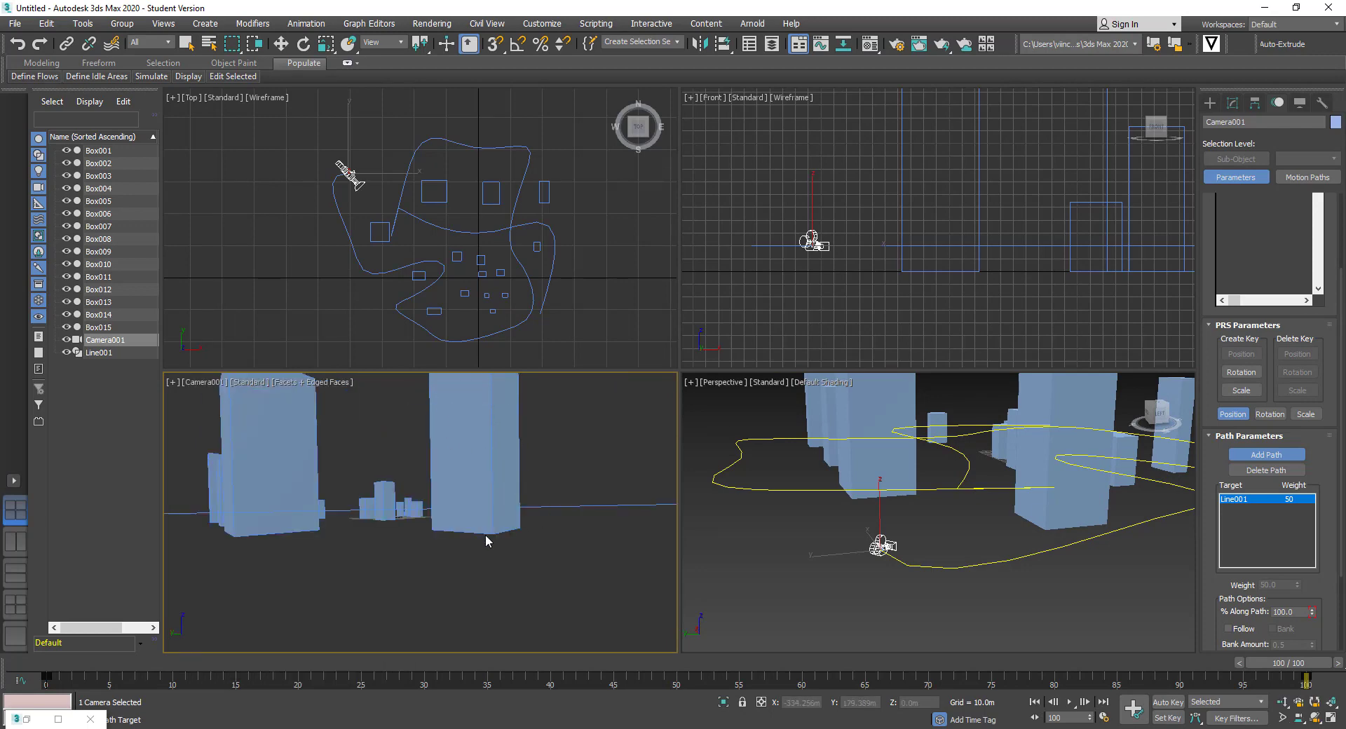
Play the animation twice to watch Camera001 travel along Line001
left_click(1070, 703)
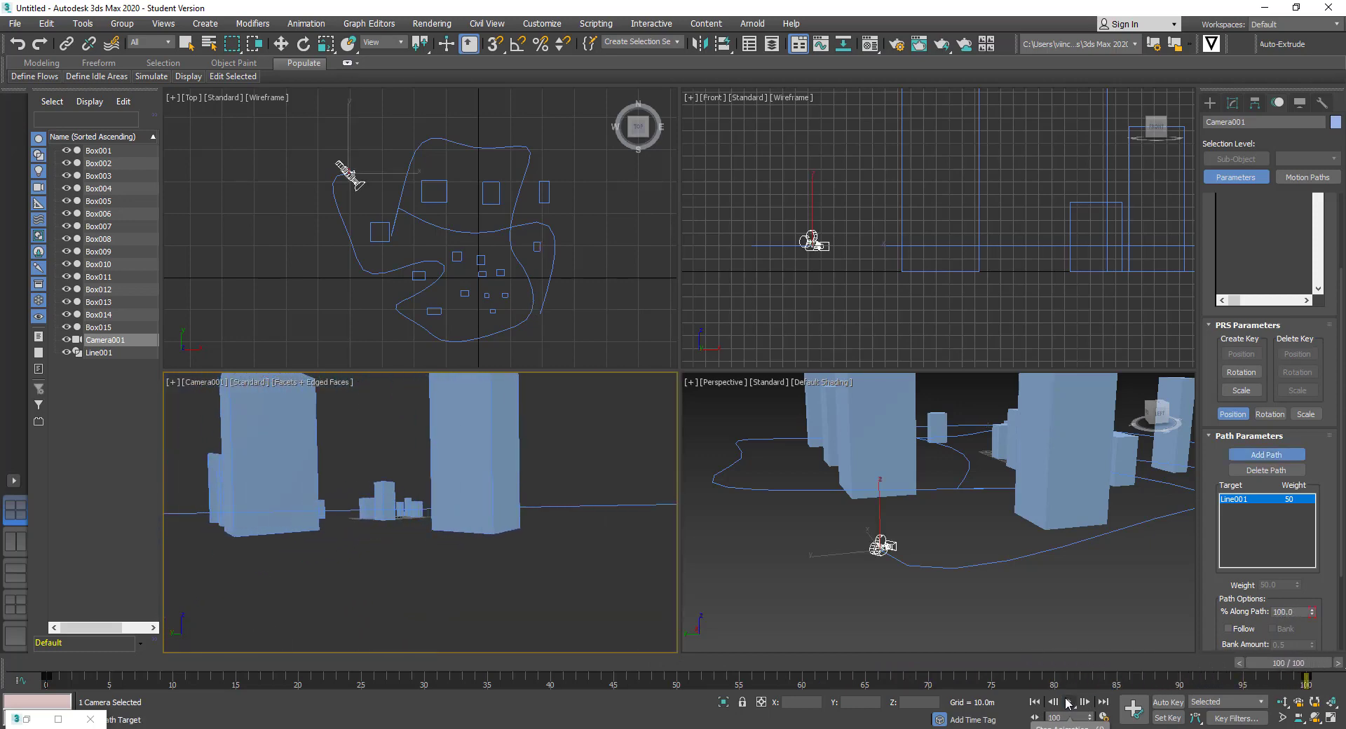
right_click(319, 232)
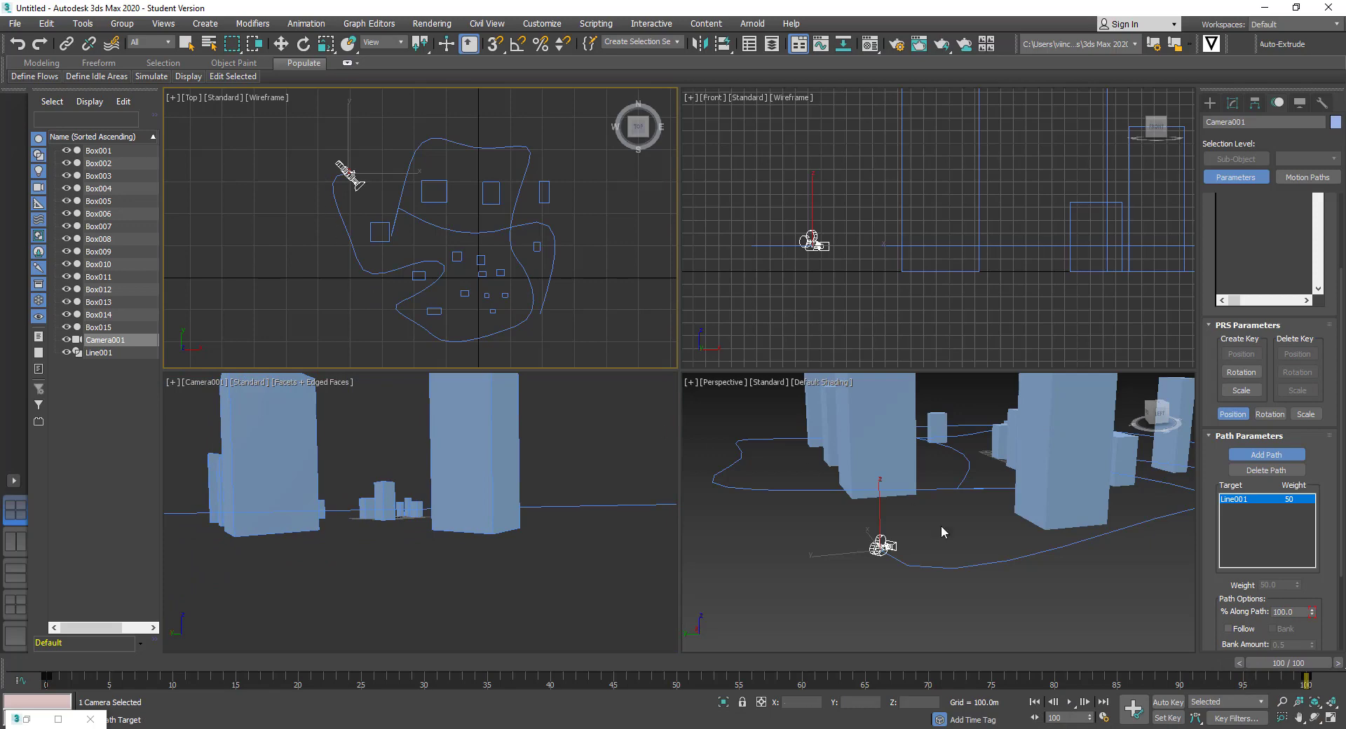
left_click(1069, 702)
Turn on Follow for Camera001's path constraint and play from frame 0 to check its heading
left_click(1035, 703)
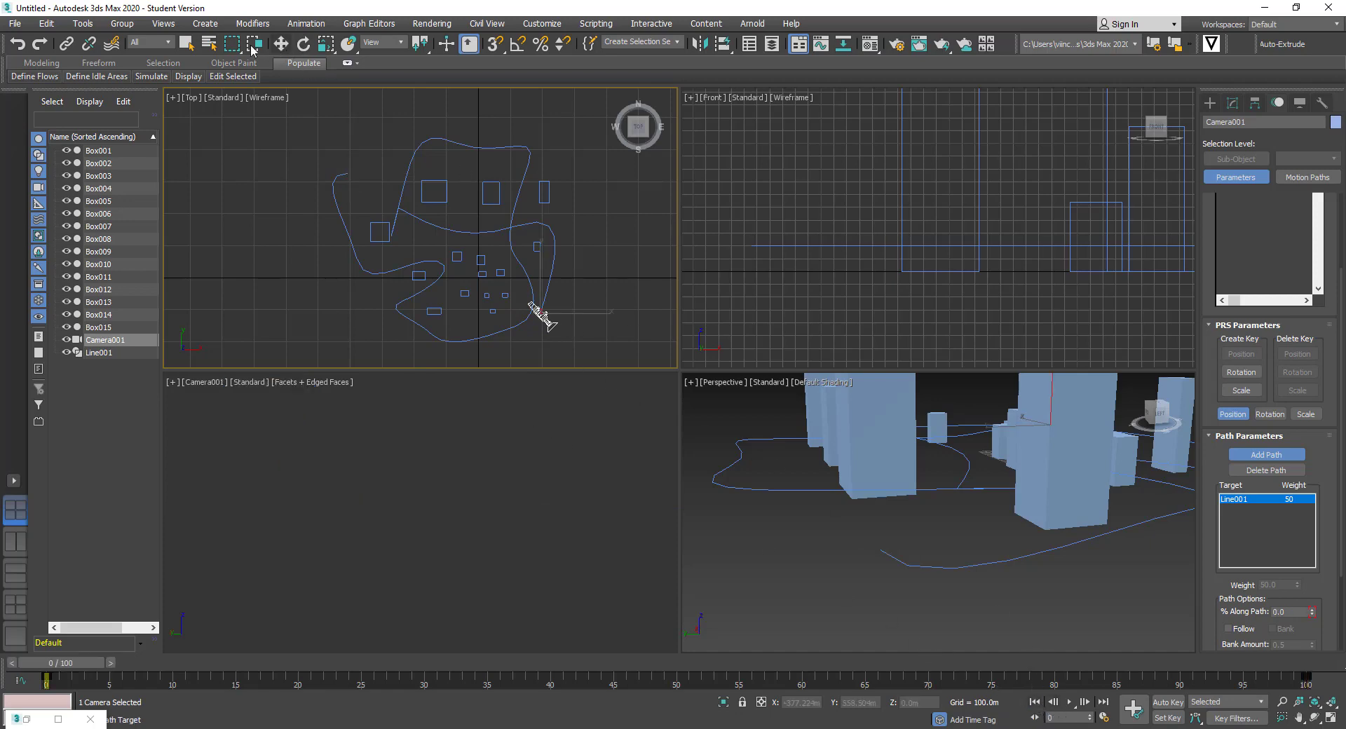
left_click(186, 44)
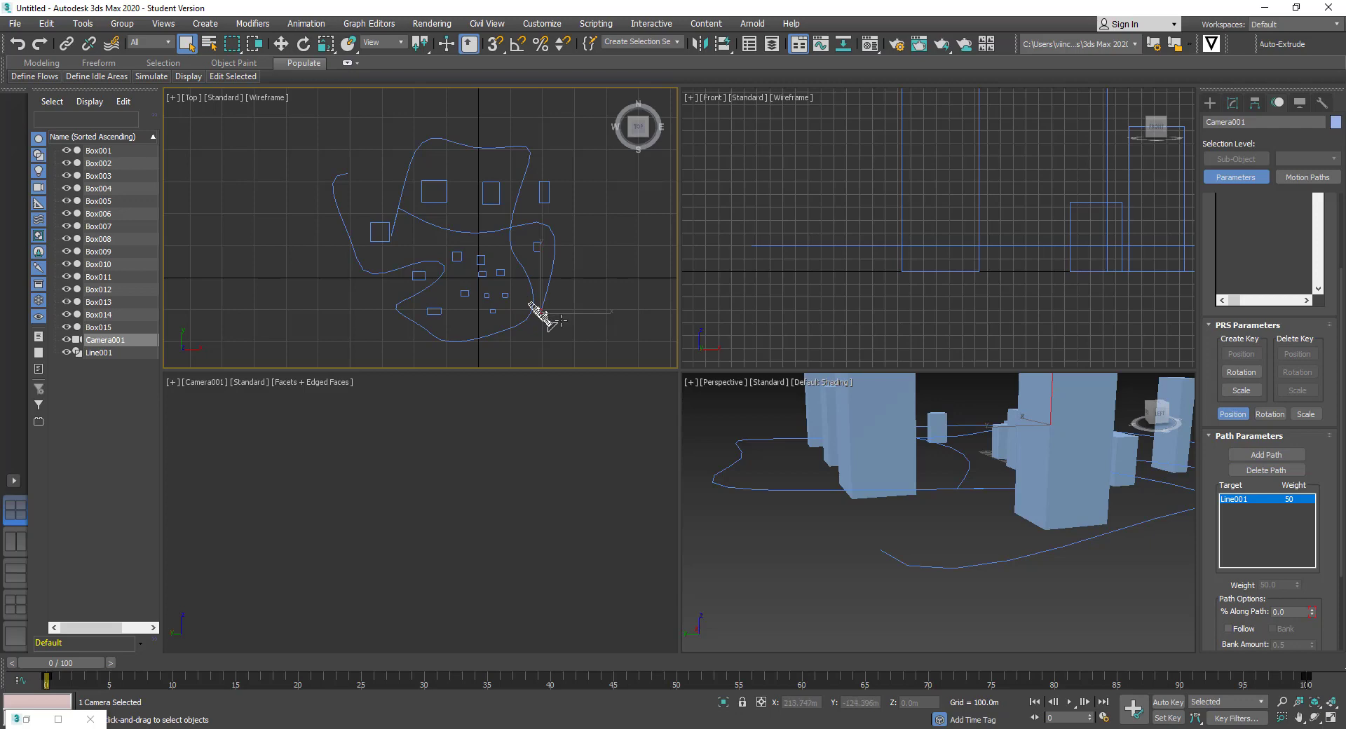
scroll(1232, 578, "down", 3)
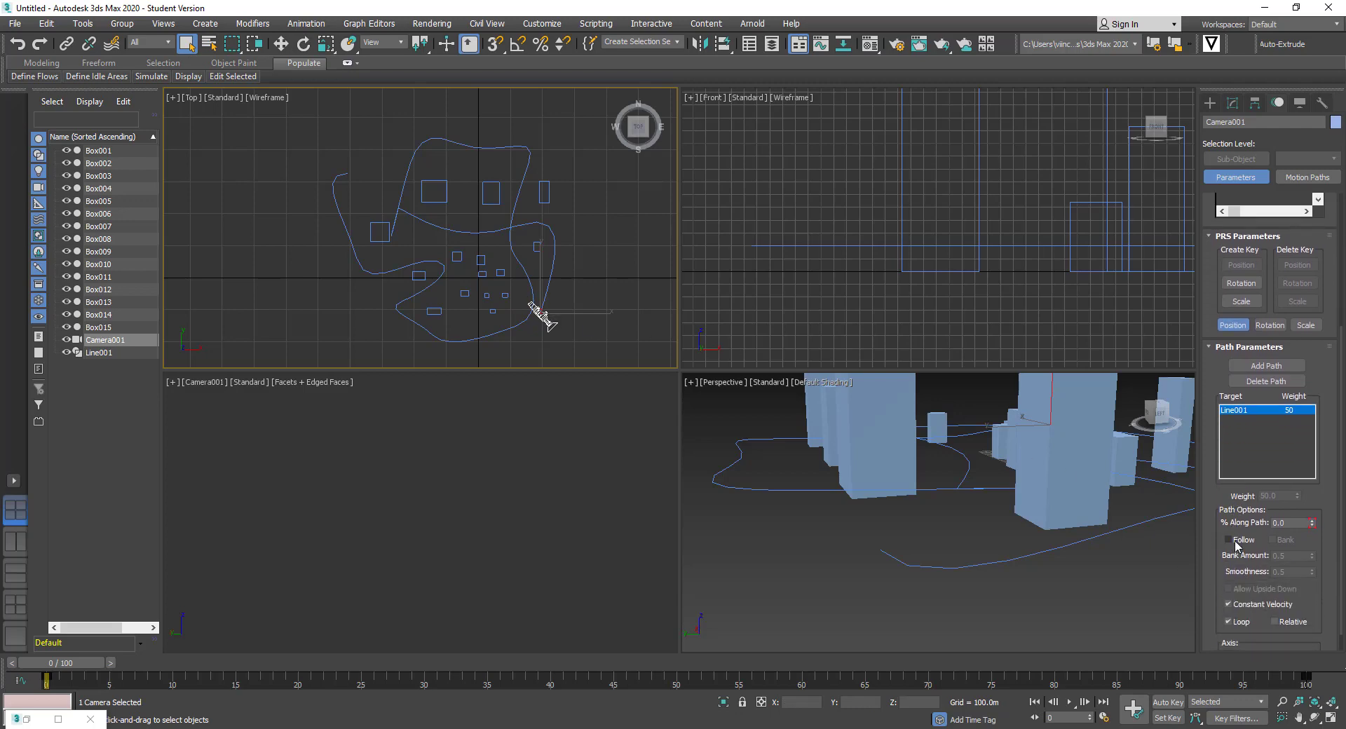
left_click(1234, 541)
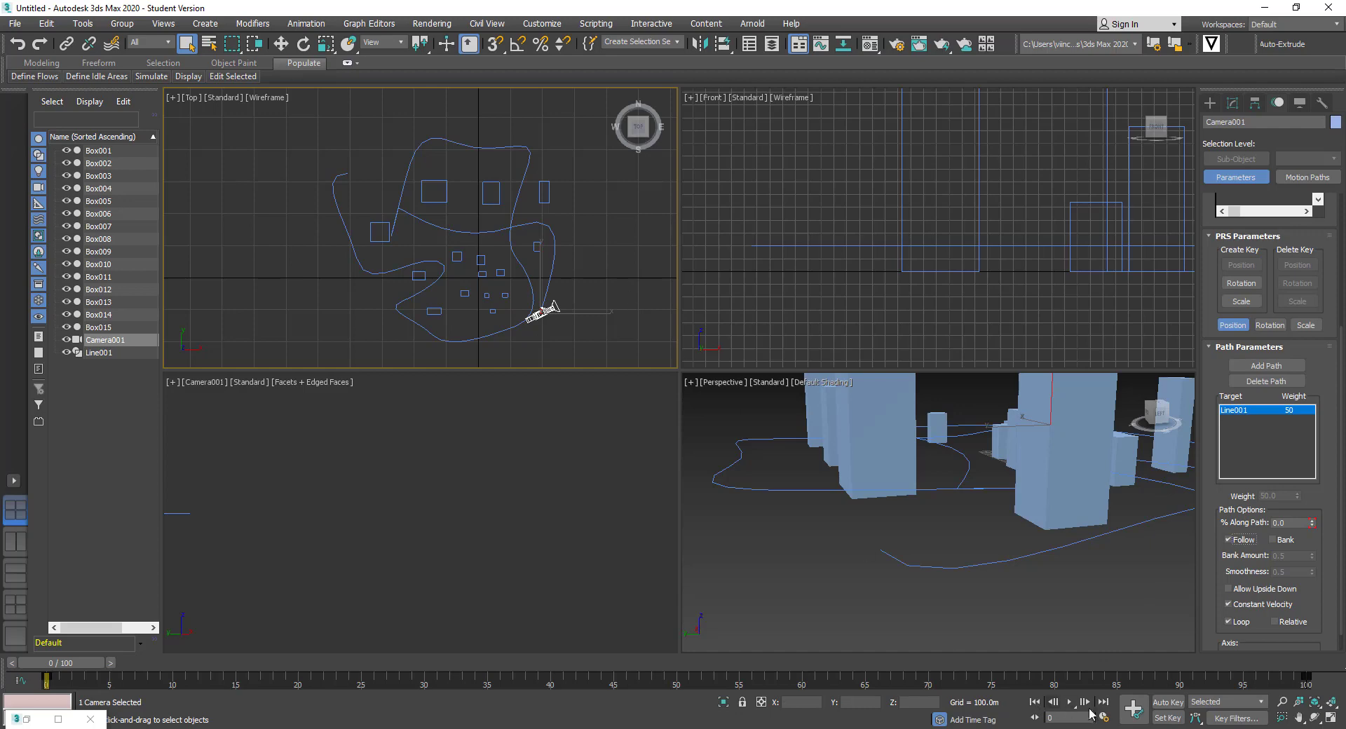
left_click(636, 328)
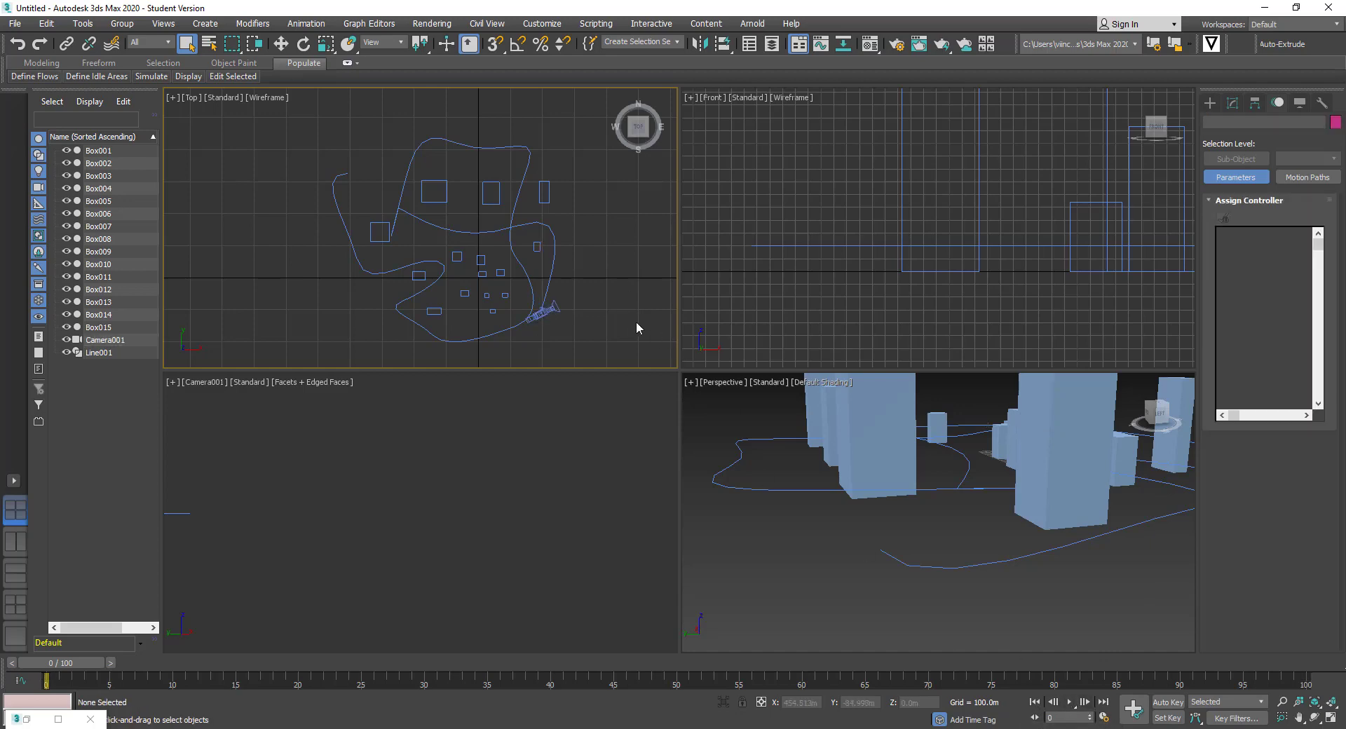
left_click(1070, 702)
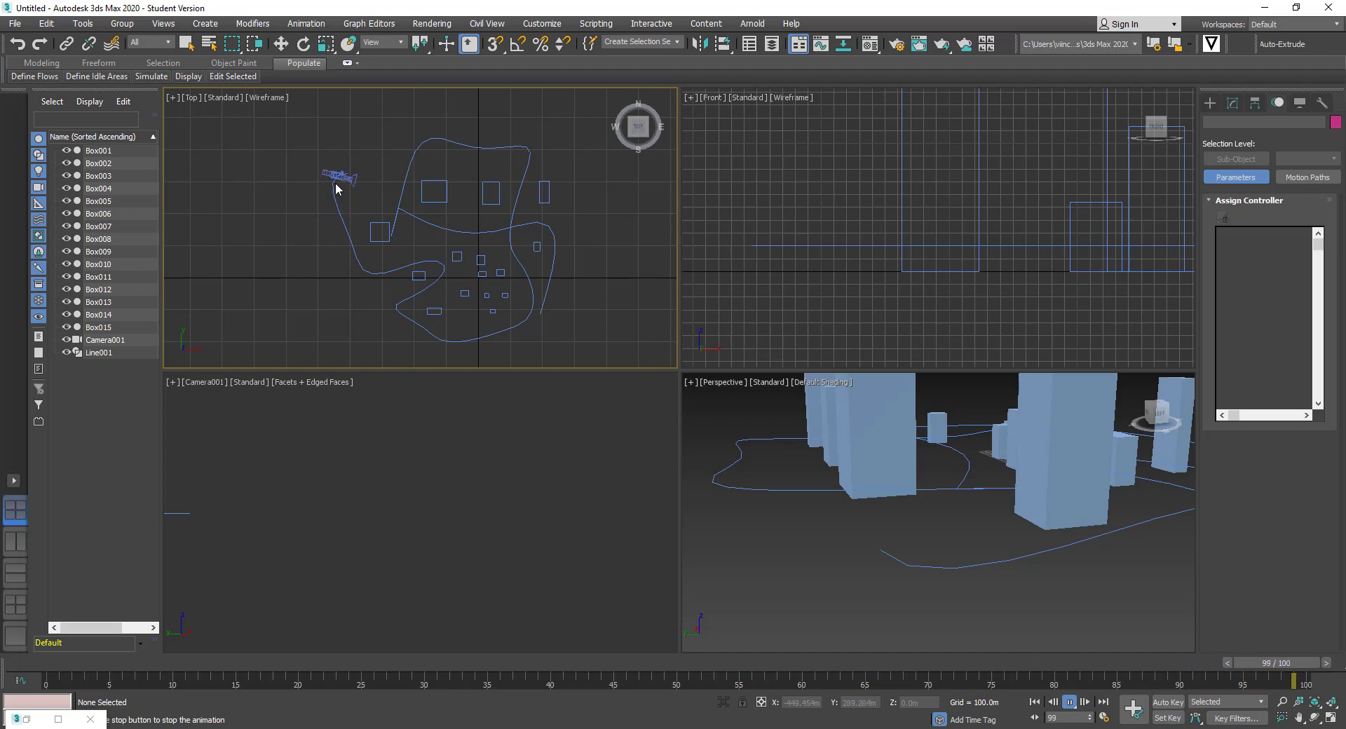
left_click(372, 408)
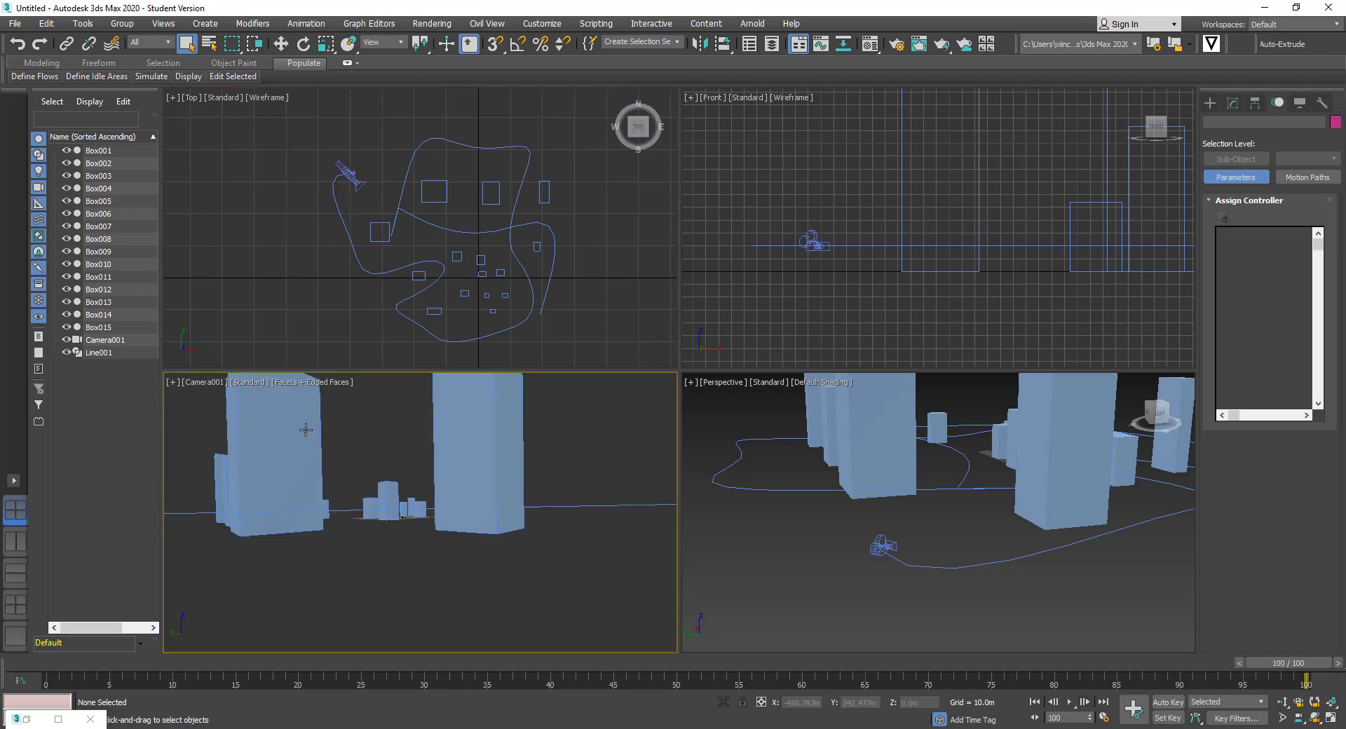
left_click(203, 381)
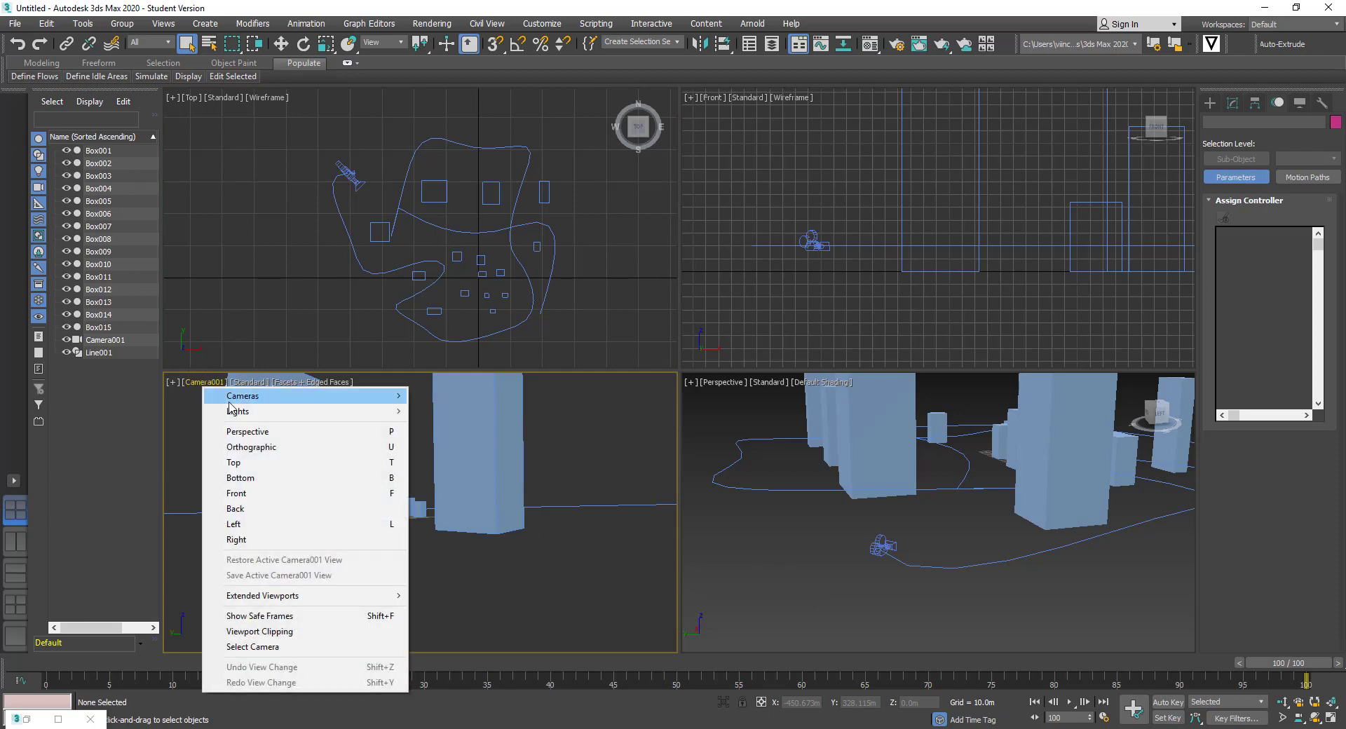
mouse_move(231, 397)
left_click(456, 395)
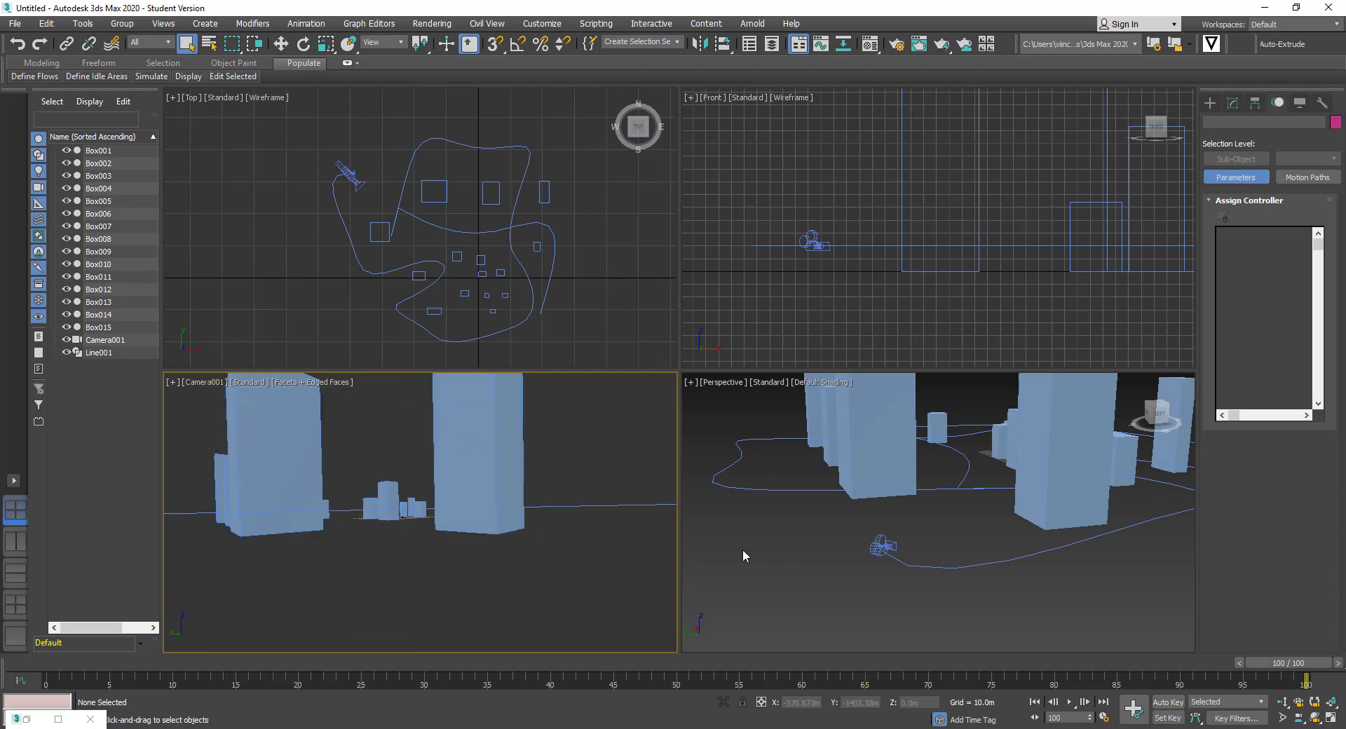
left_click(1071, 702)
Set End Time to 200 in Time Configuration, giving a 201-frame animation
left_click(1104, 718)
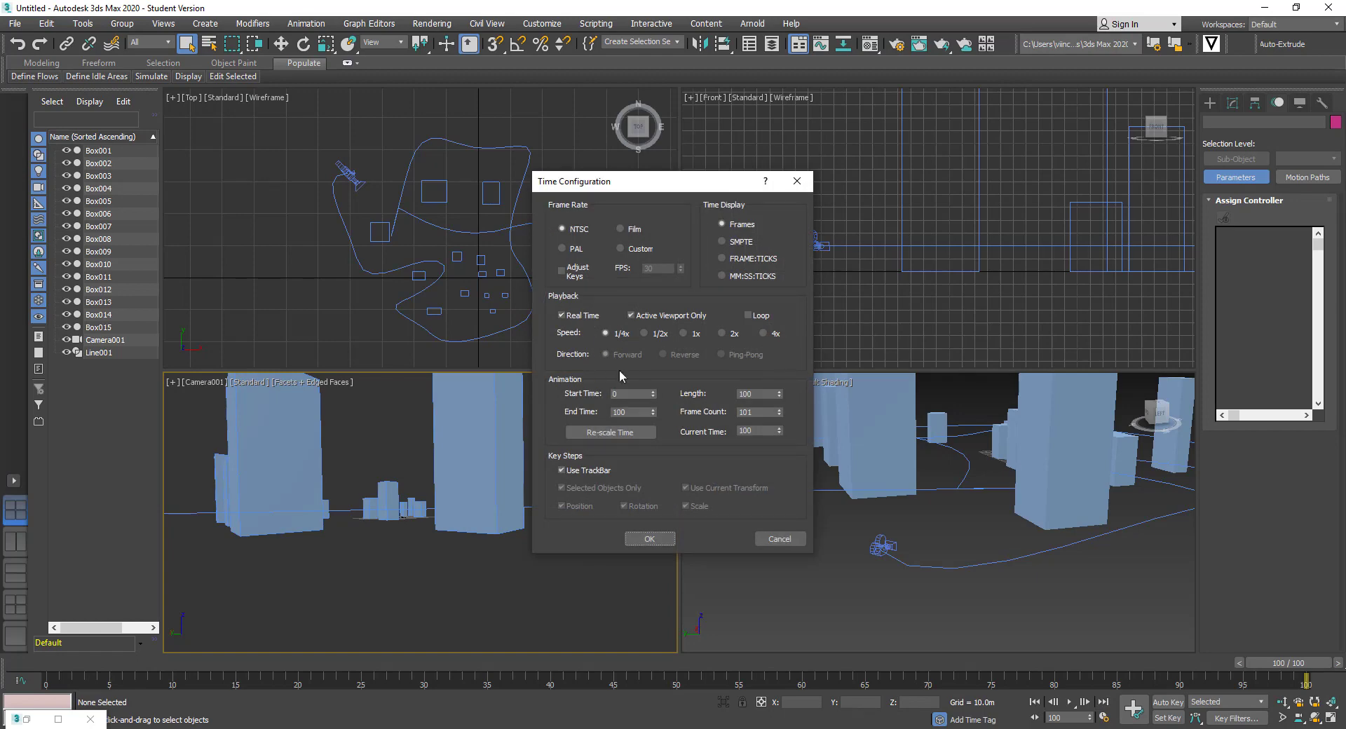
double_click(635, 410)
type("200")
key("Tab")
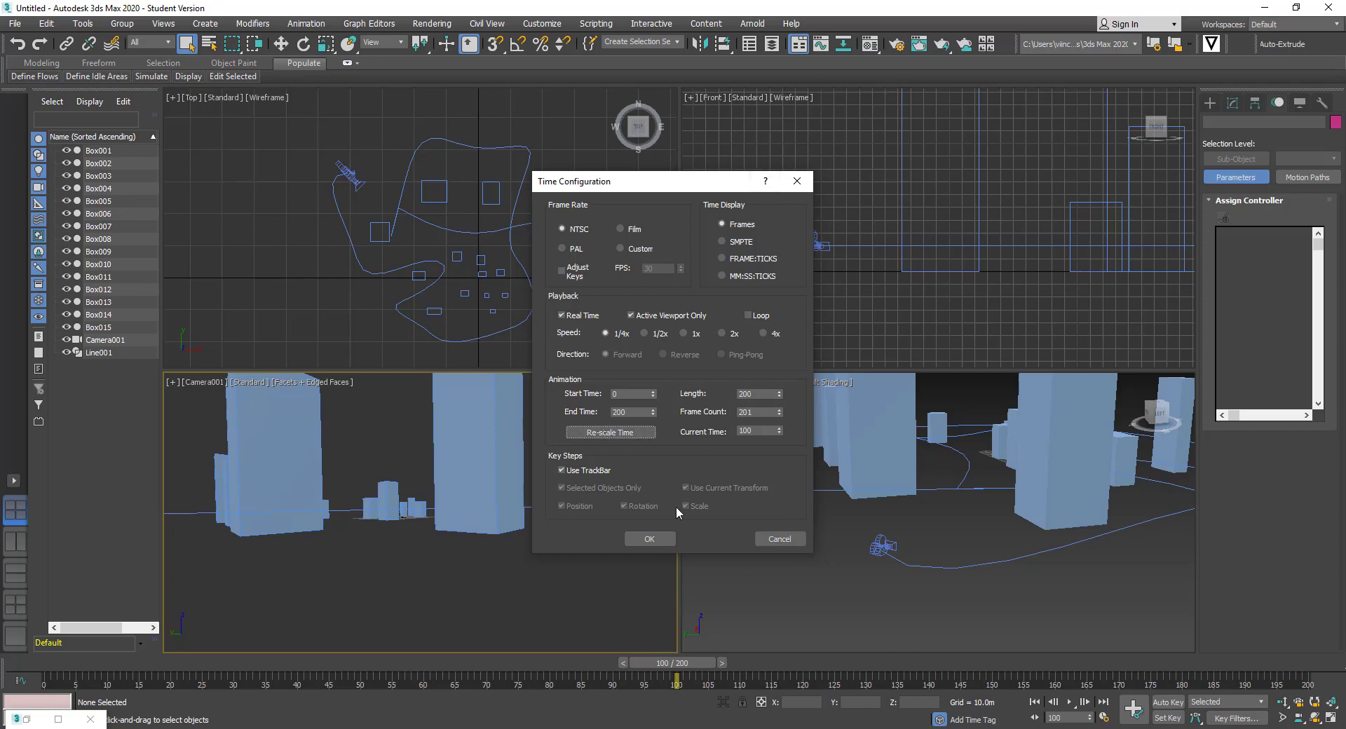
left_click(649, 539)
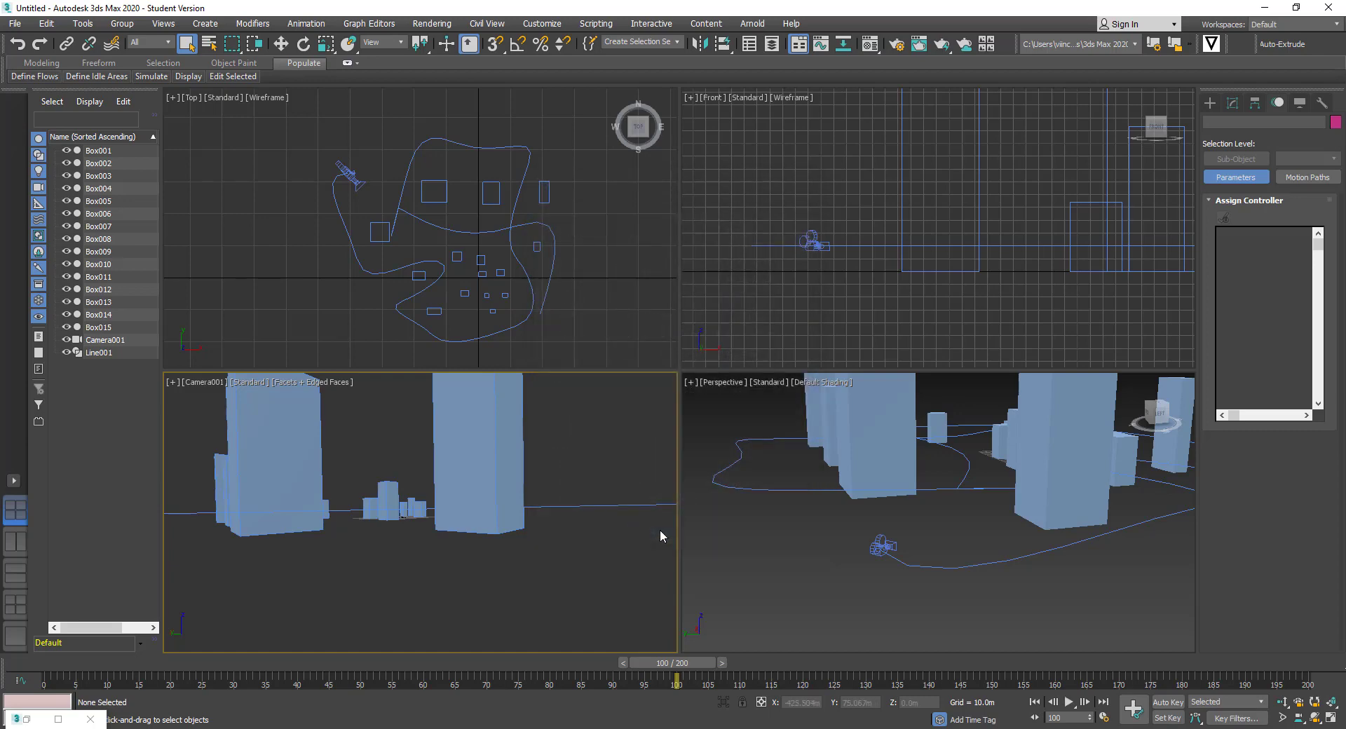
Rewind to frame 0, play Camera001's flight along Line001, and halt at frame 114
left_click(1035, 702)
left_click(1069, 702)
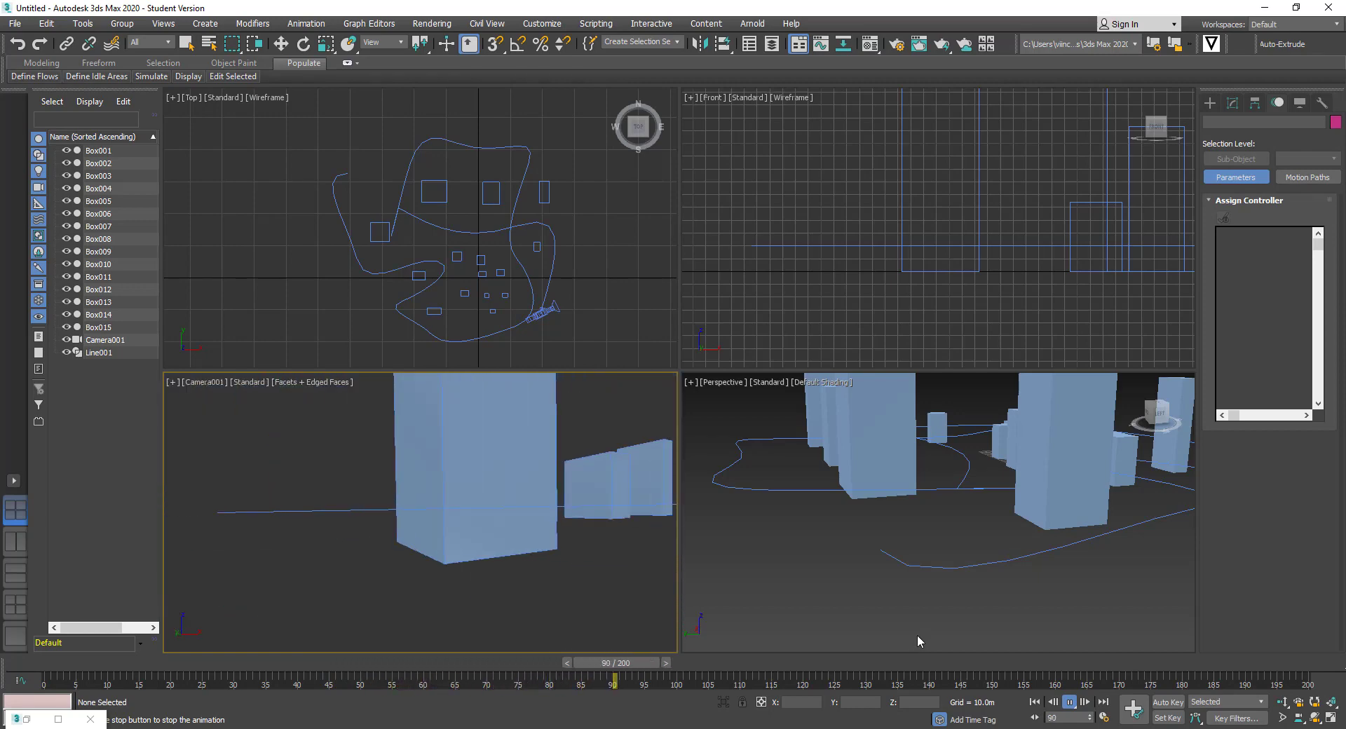
left_click(1071, 703)
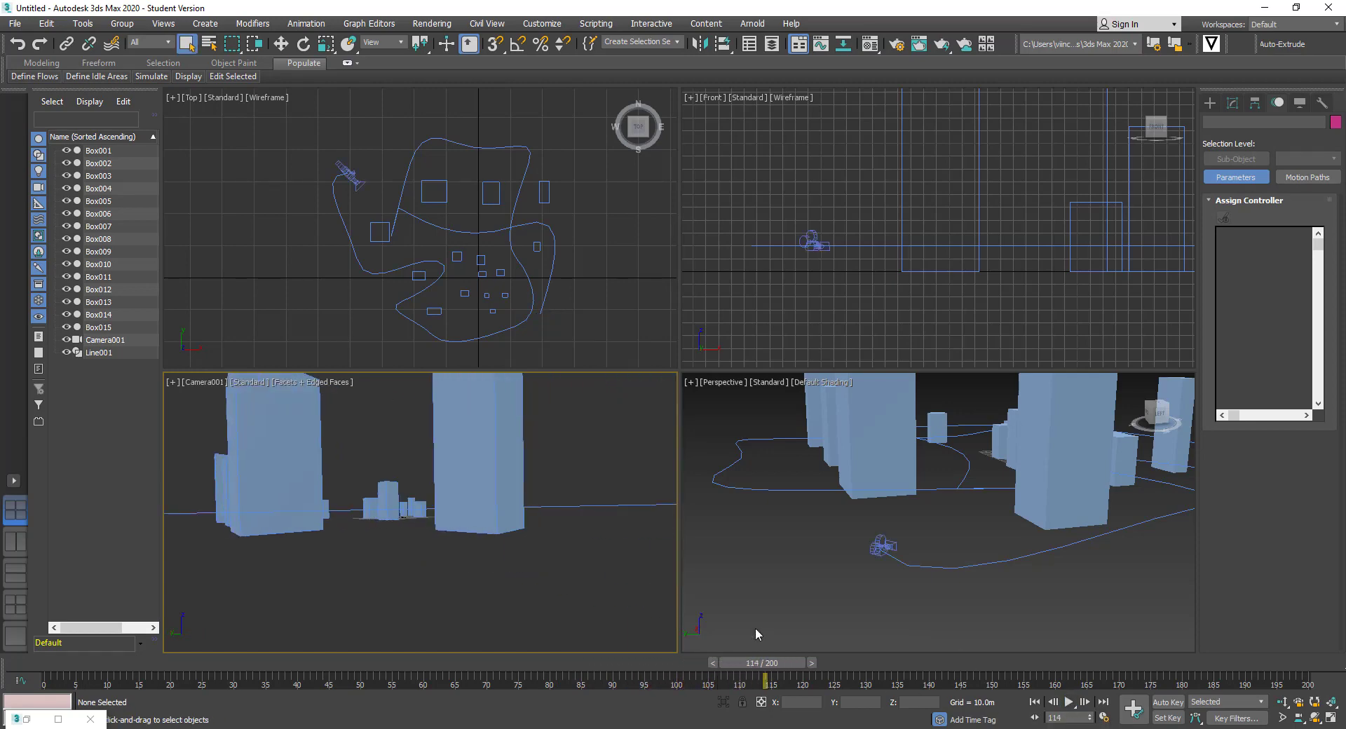